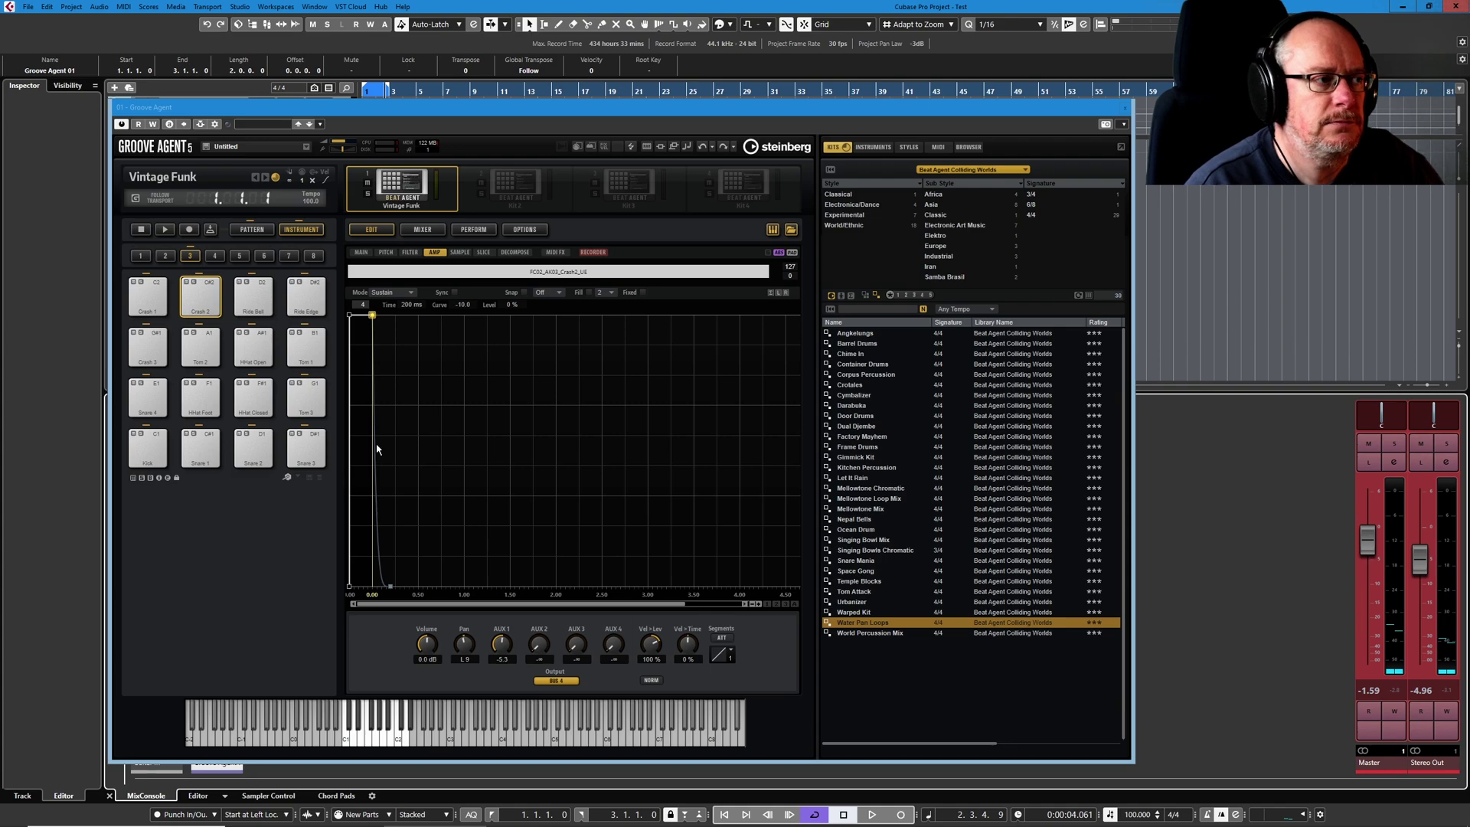
- View the Crash 2 waveform, zoom it out, and return to its Sustain-mode amp envelope
left_click(461, 253)
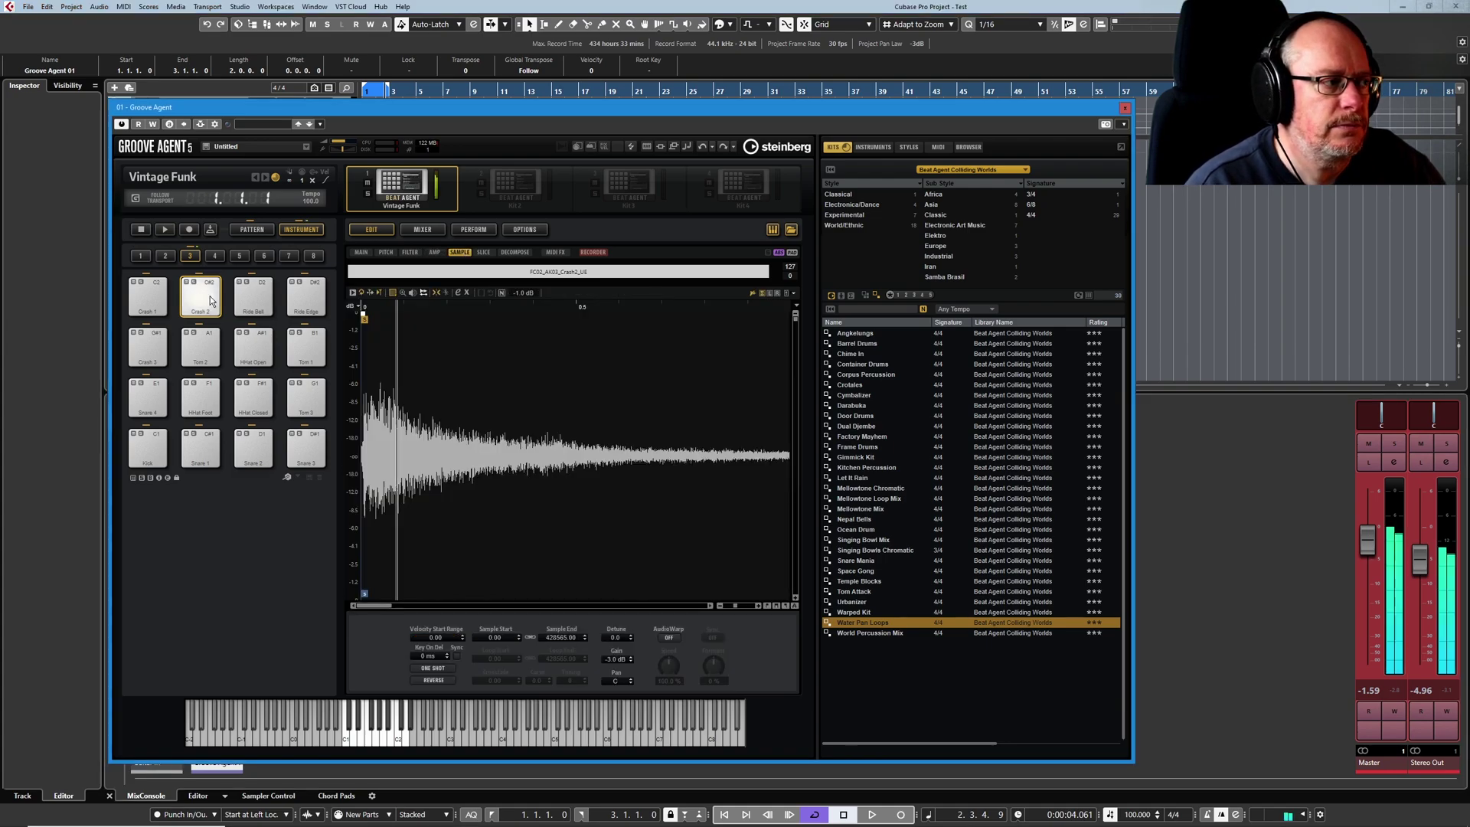
scroll(665, 519, "down", 5)
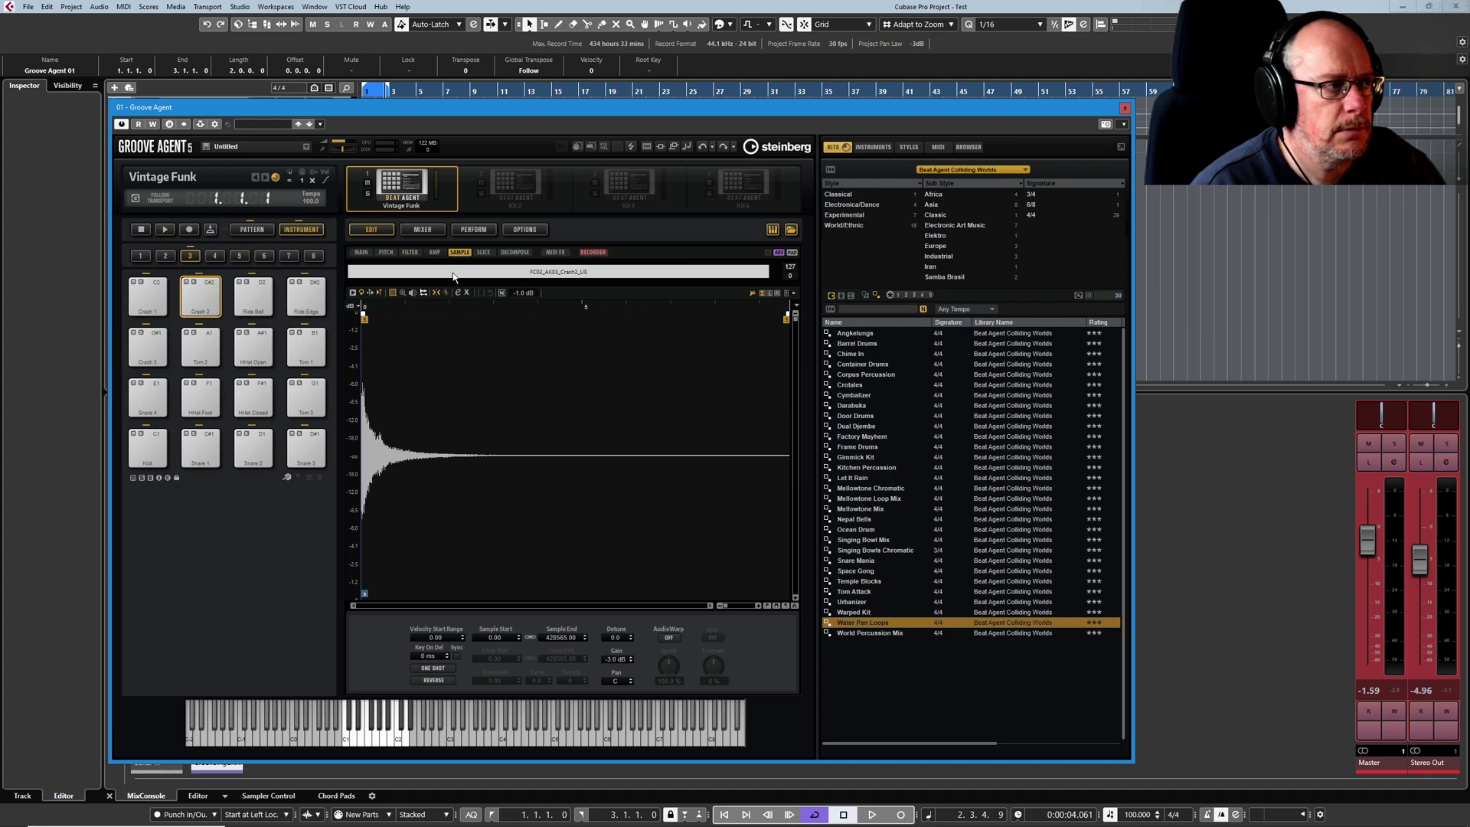
left_click(435, 252)
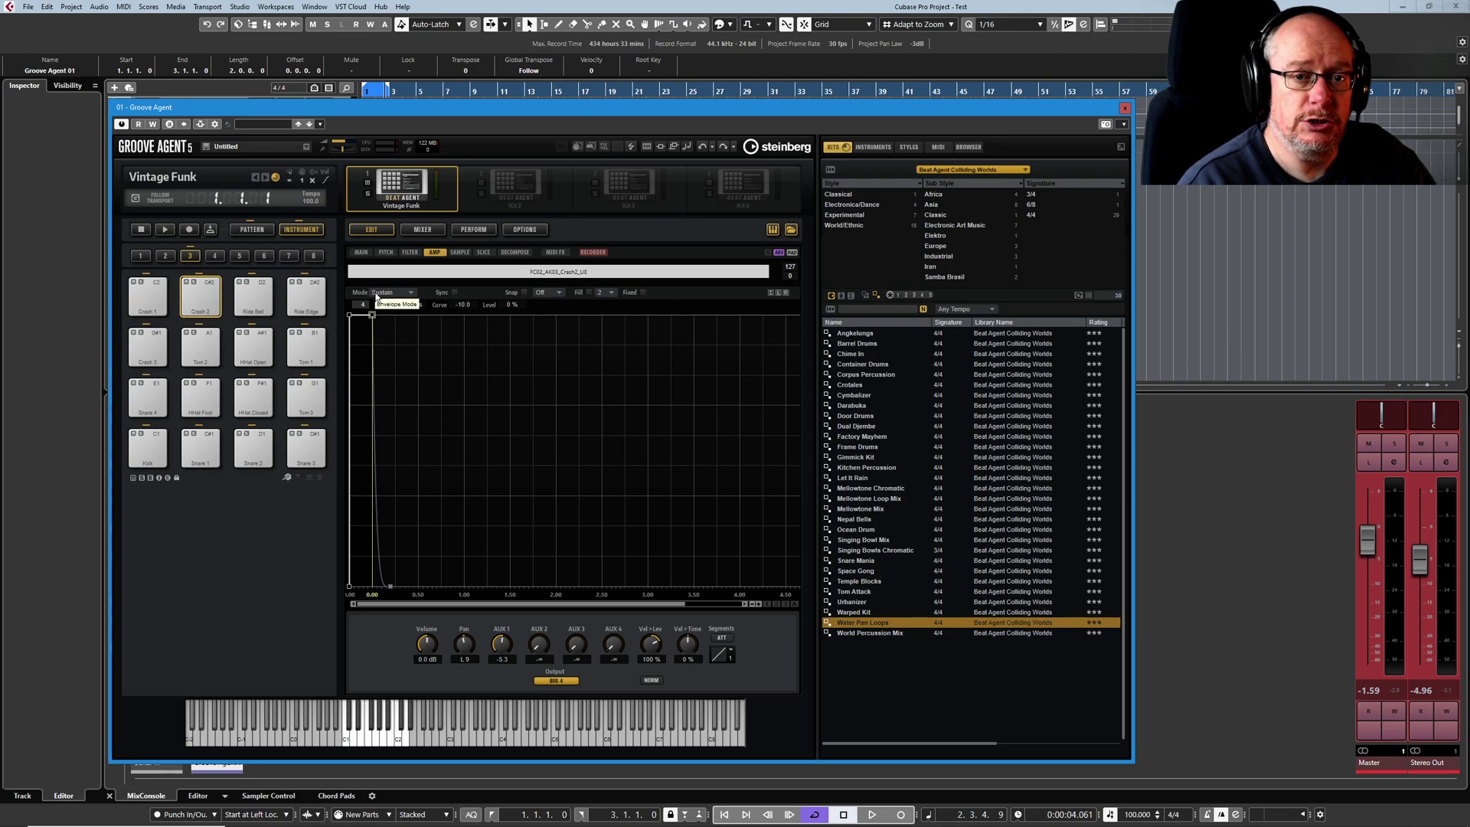
- Stretch the first amp envelope segment to 2716 ms and add a lowered middle point
mouse_move(372, 316)
left_click_drag(372, 316, 600, 311)
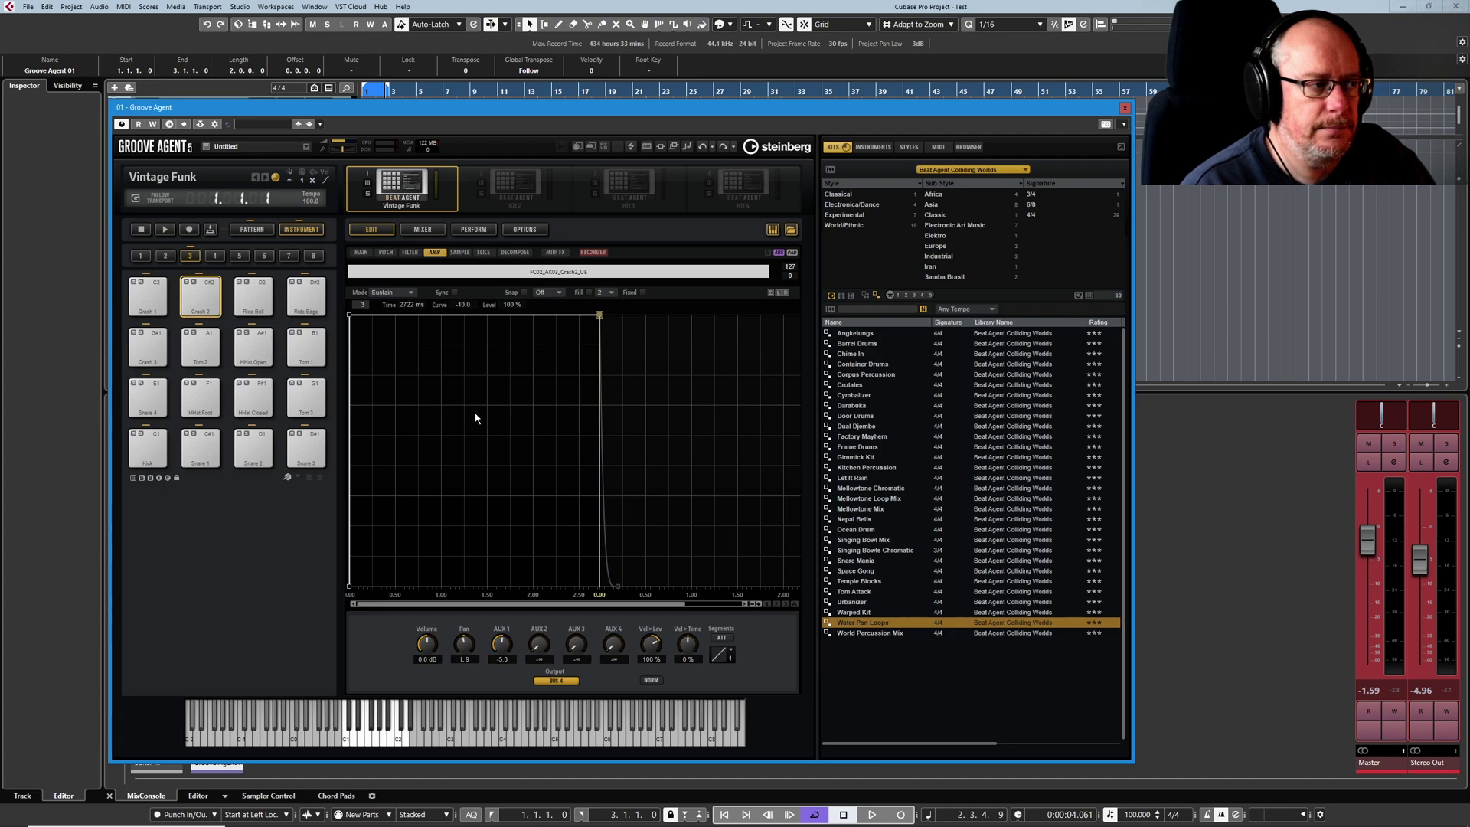
double_click(475, 413)
left_click_drag(475, 414, 493, 432)
left_click_drag(394, 414, 421, 374)
left_click_drag(493, 432, 413, 501)
- Pull the envelope end point earlier and drop the middle point to silence, then view the sample
left_click_drag(536, 317, 445, 316)
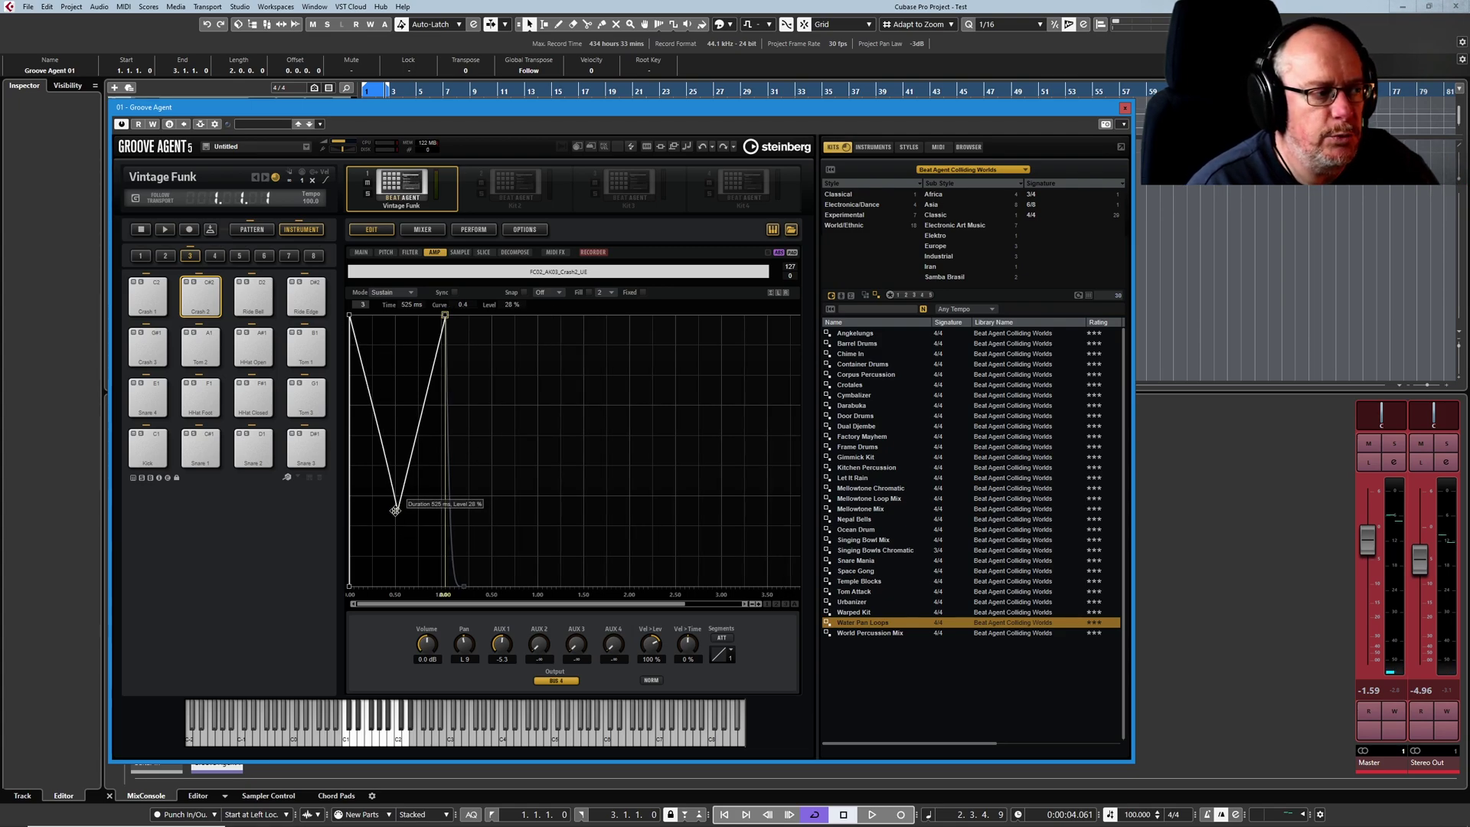
left_click_drag(395, 511, 395, 524)
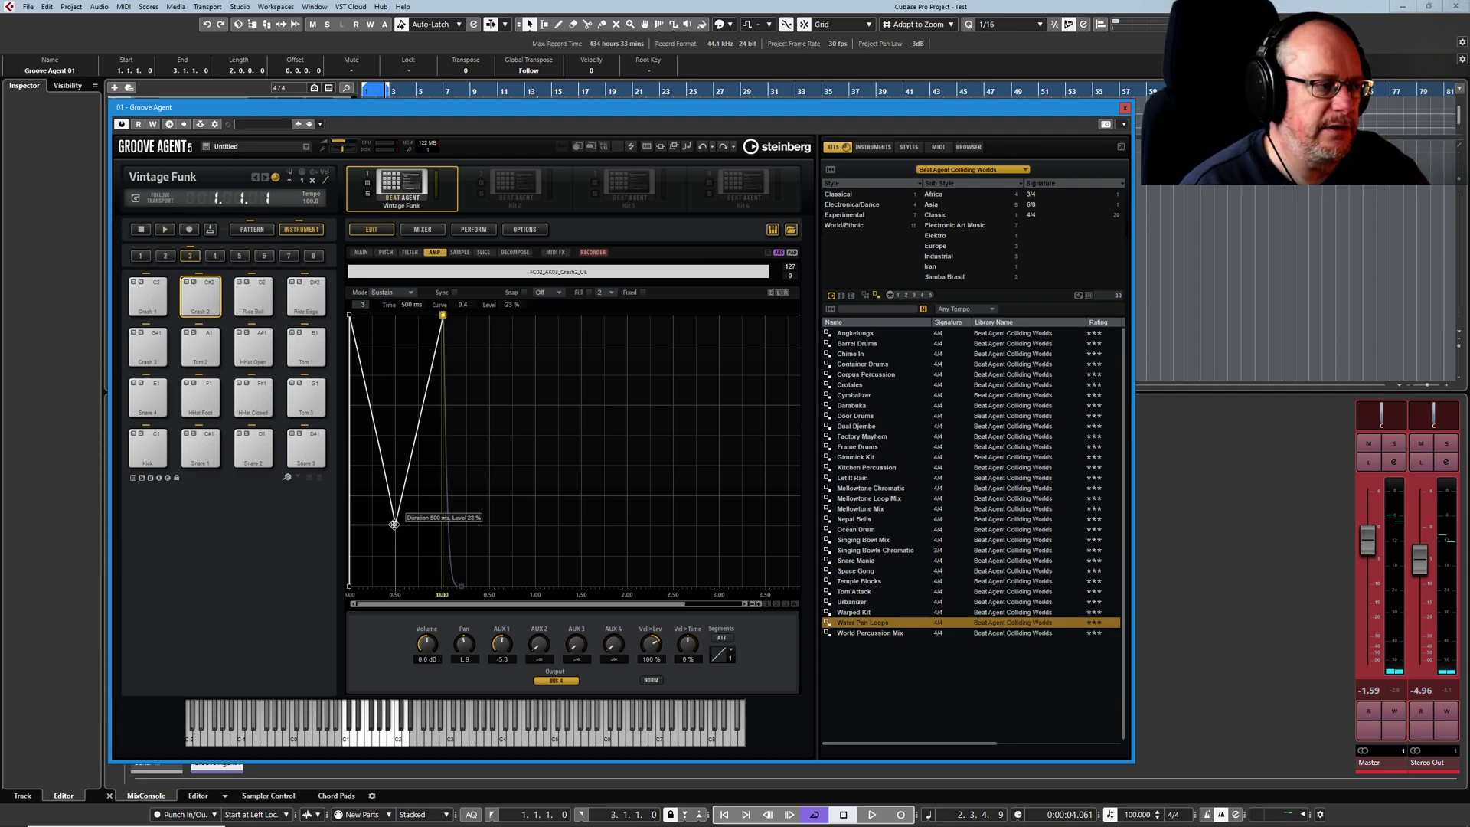
left_click_drag(395, 524, 392, 586)
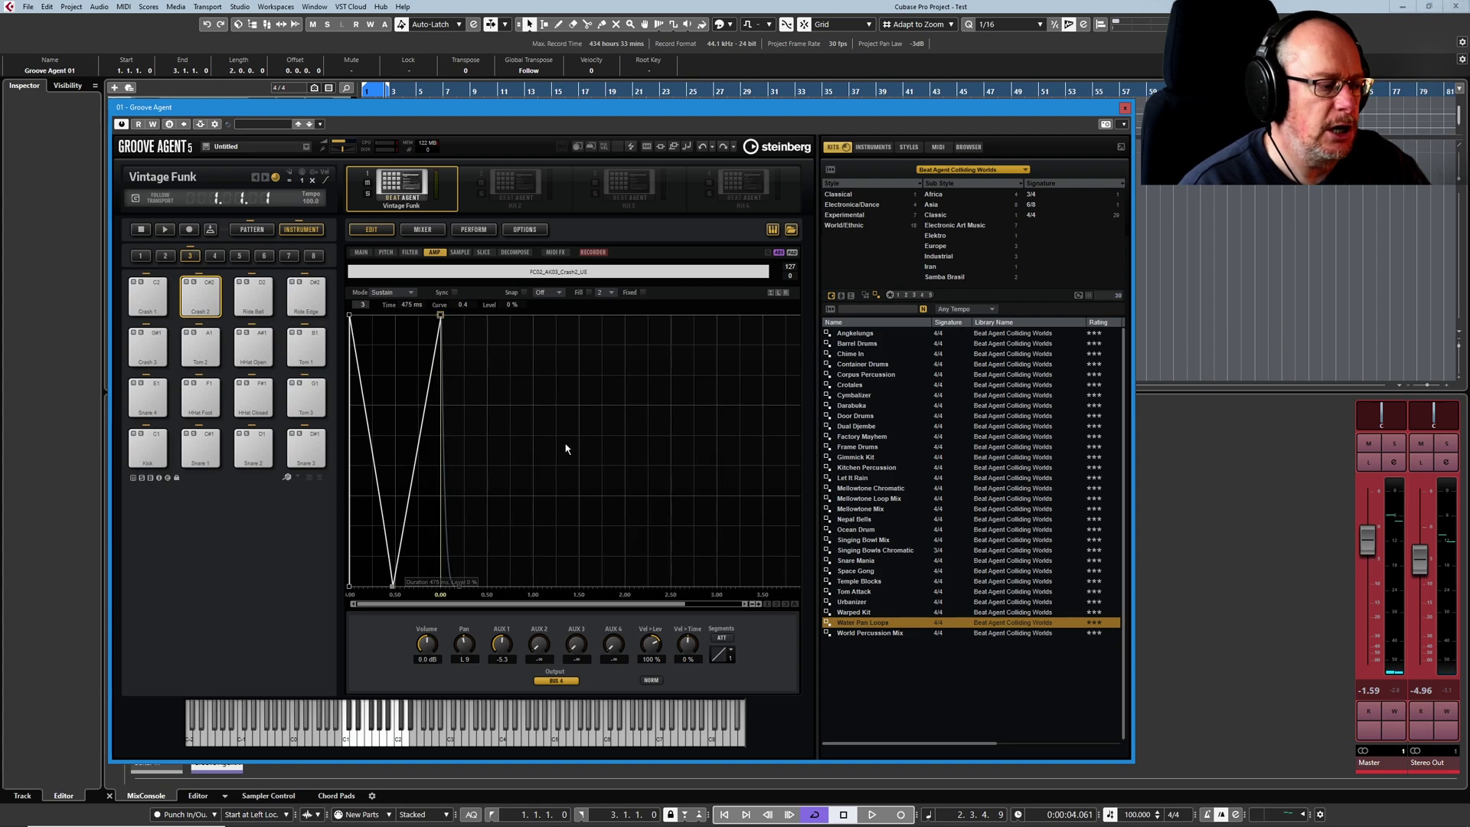
left_click(462, 252)
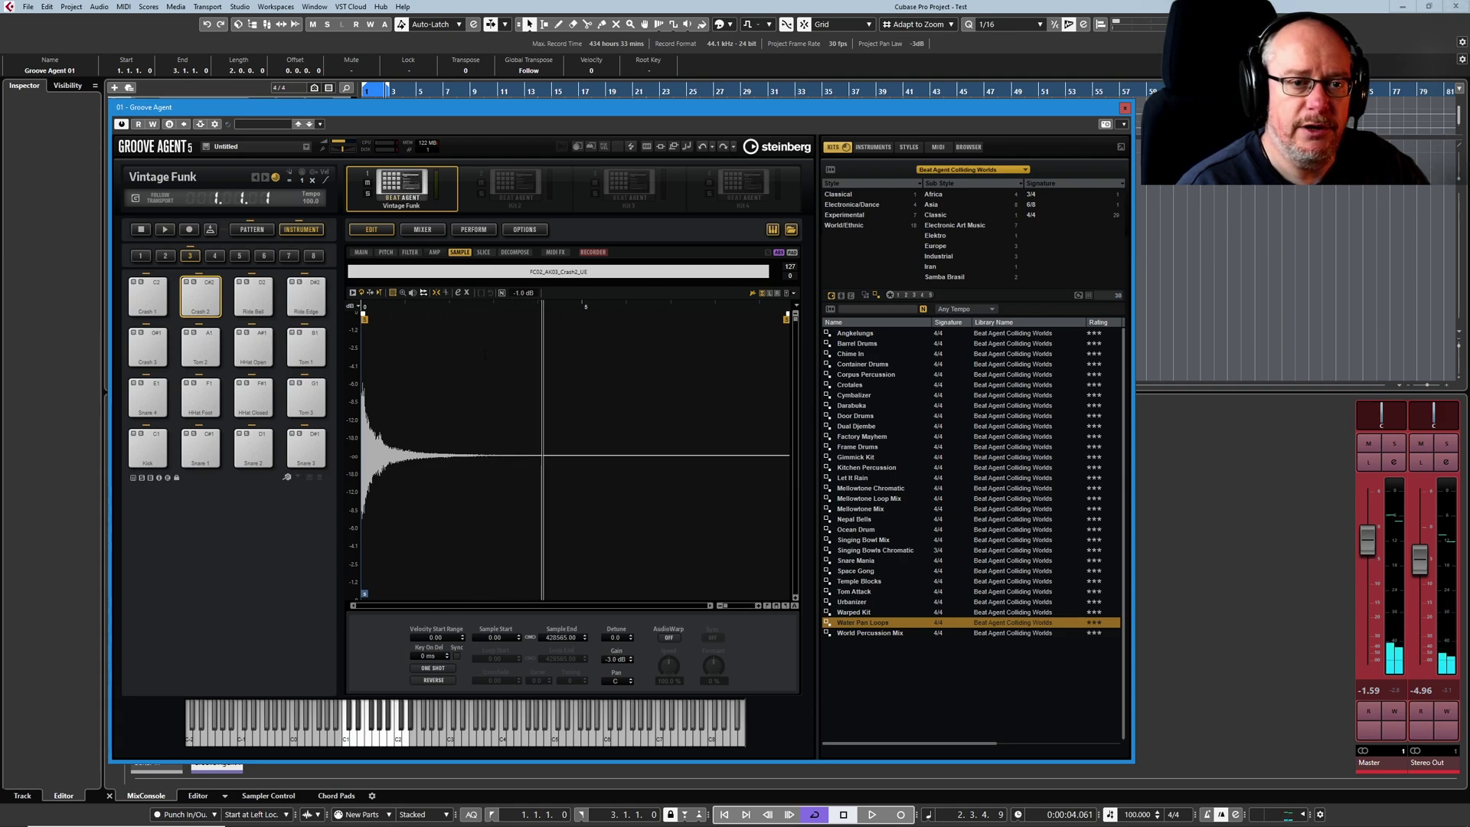
- Lengthen the crash envelope's final decay to 1255 ms with a sharp -10.0 curve
left_click(434, 253)
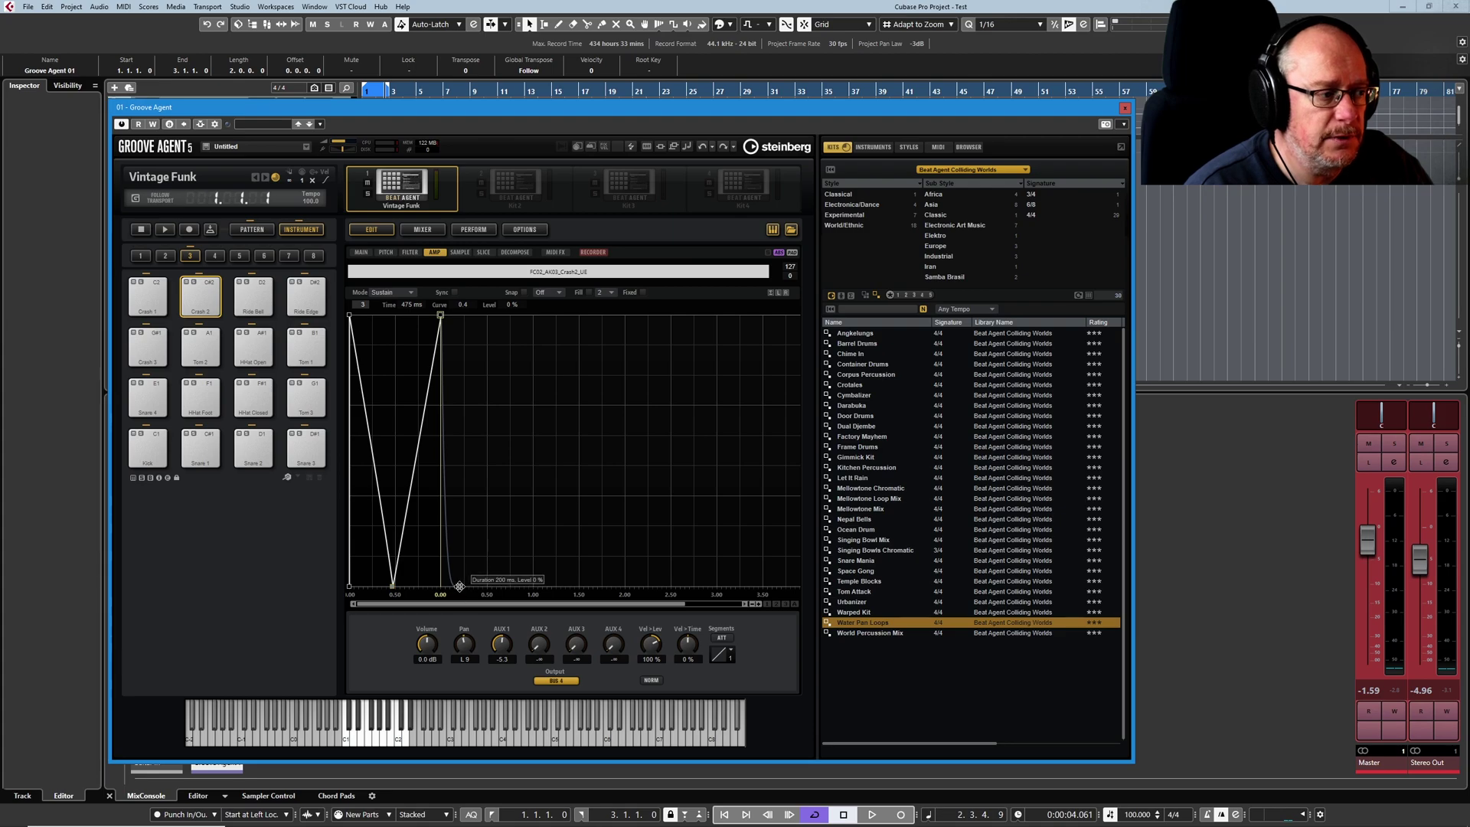
left_click_drag(458, 586, 557, 590)
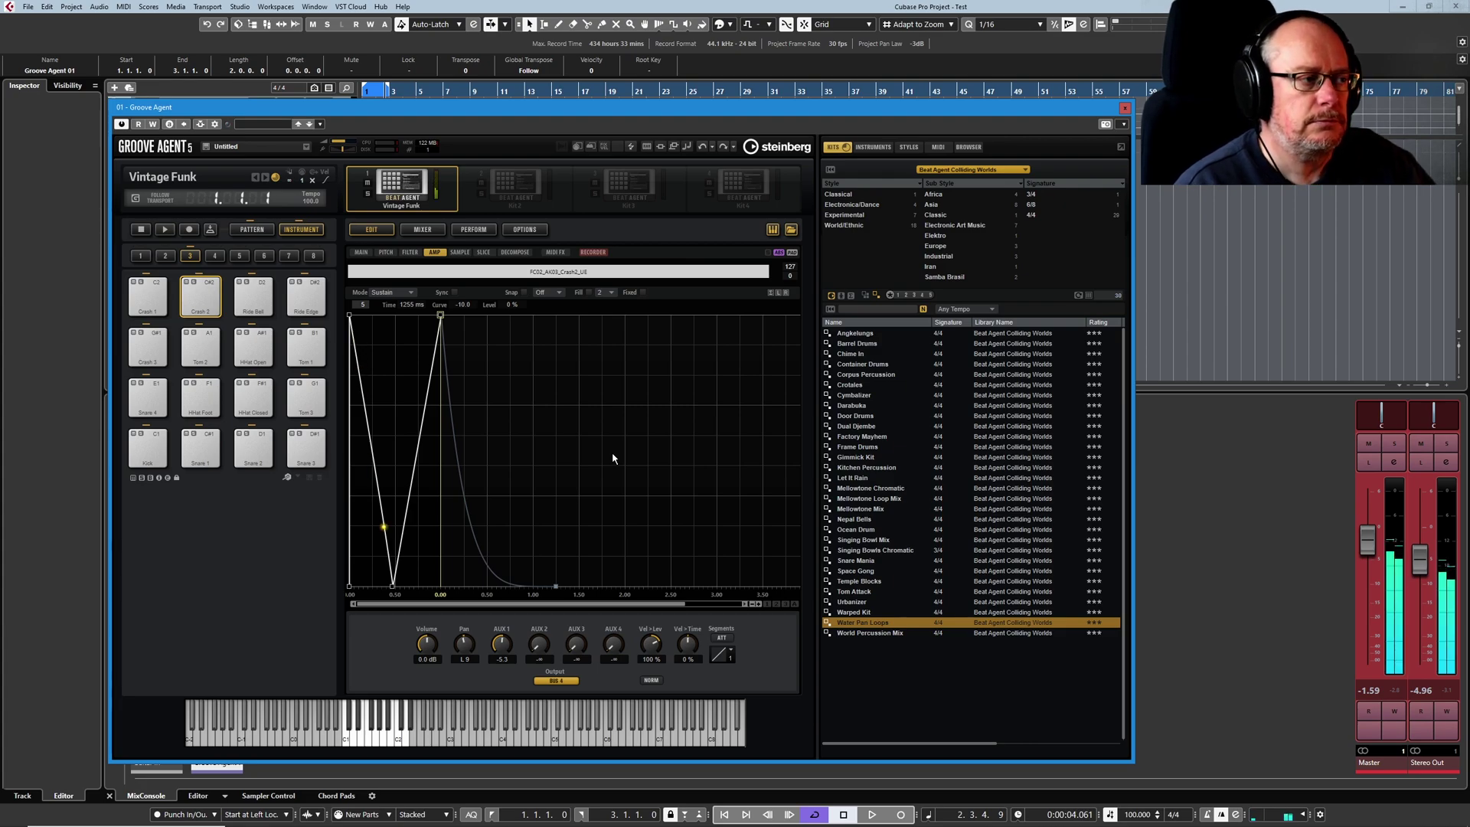
mouse_move(440, 316)
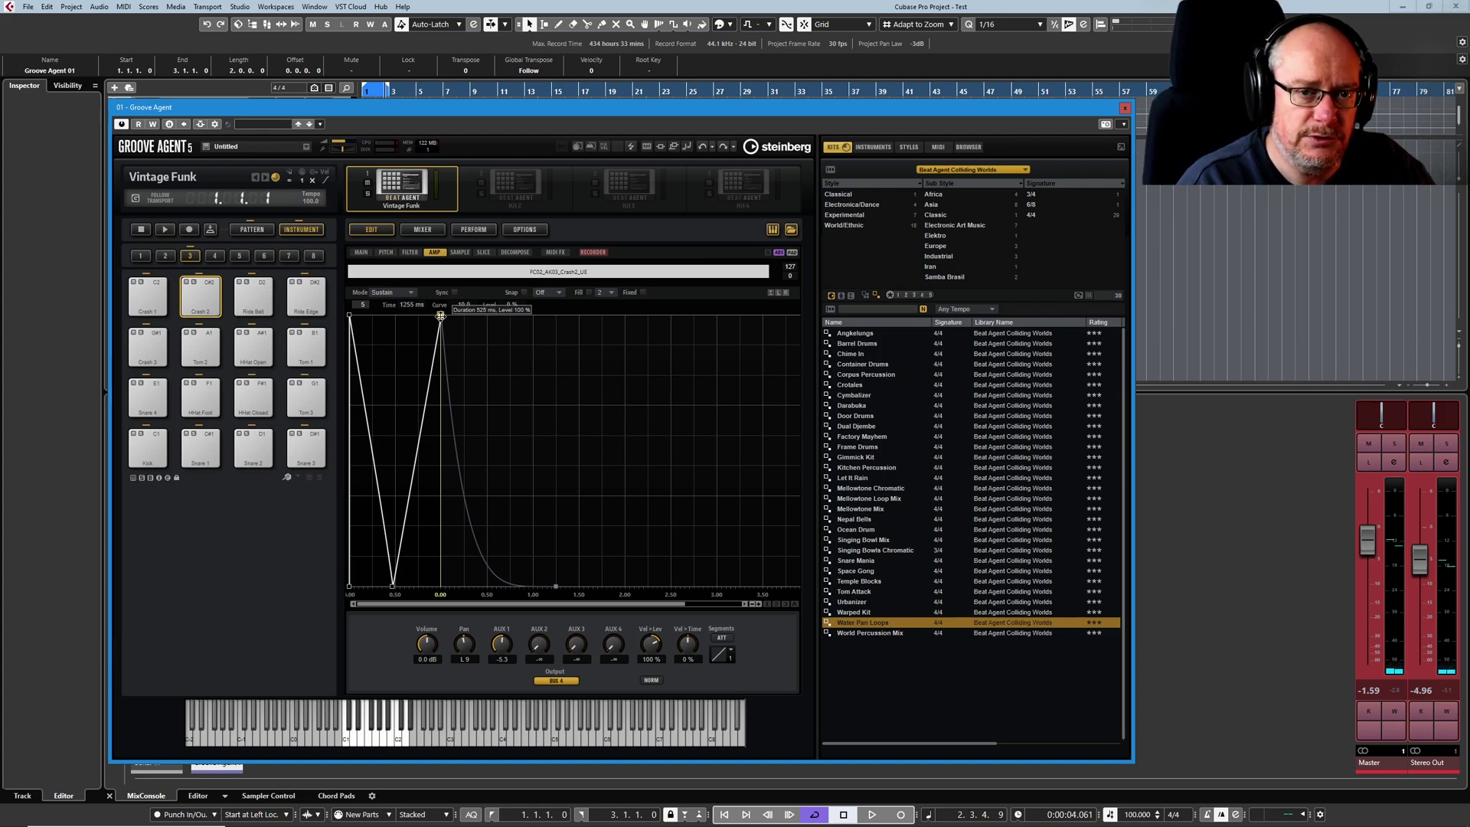
- Change the Crash 2 sample loop mode from One Shot to No Loop, back on the amp envelope
left_click(459, 252)
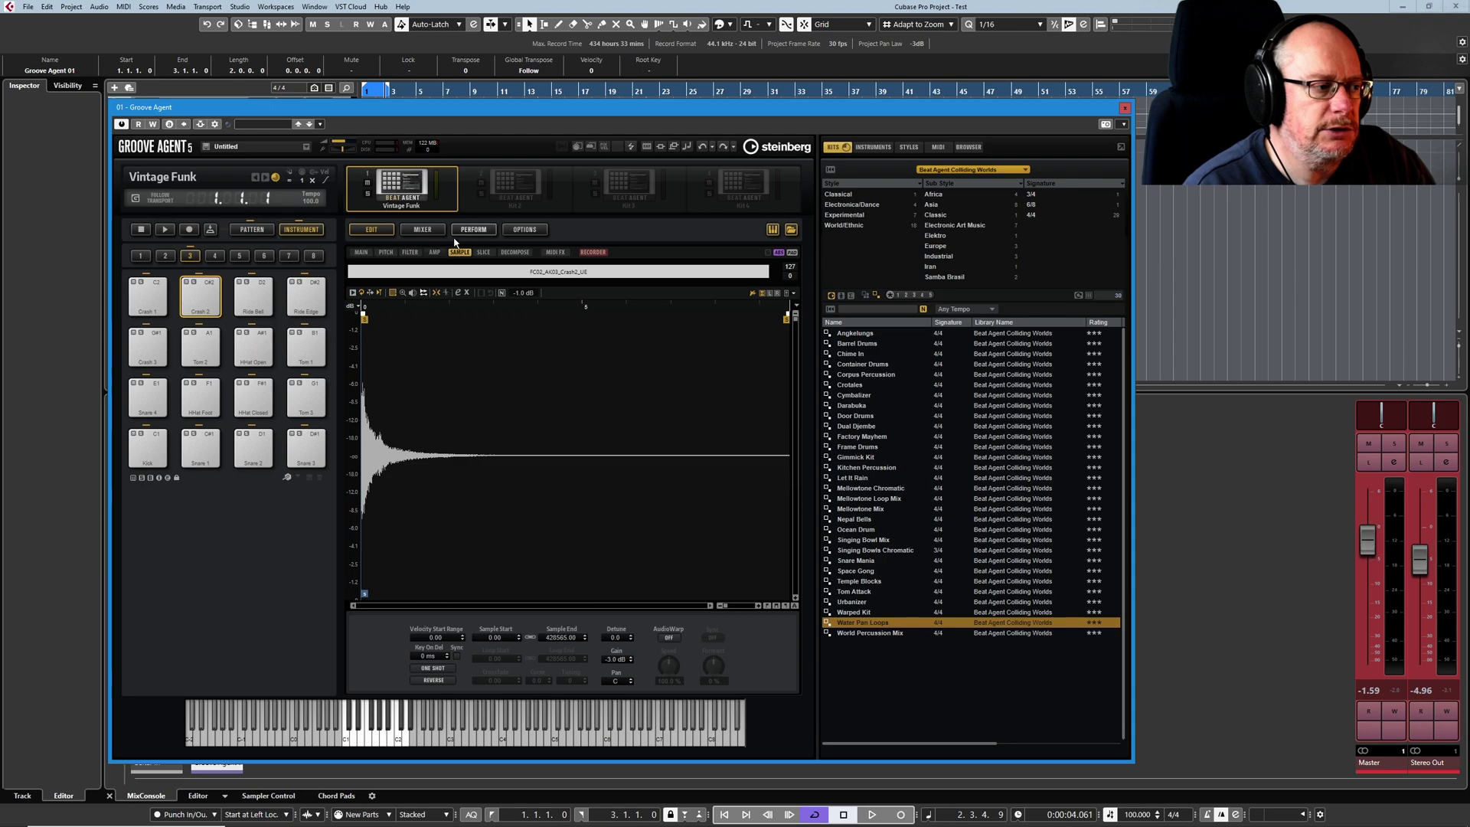
left_click(434, 670)
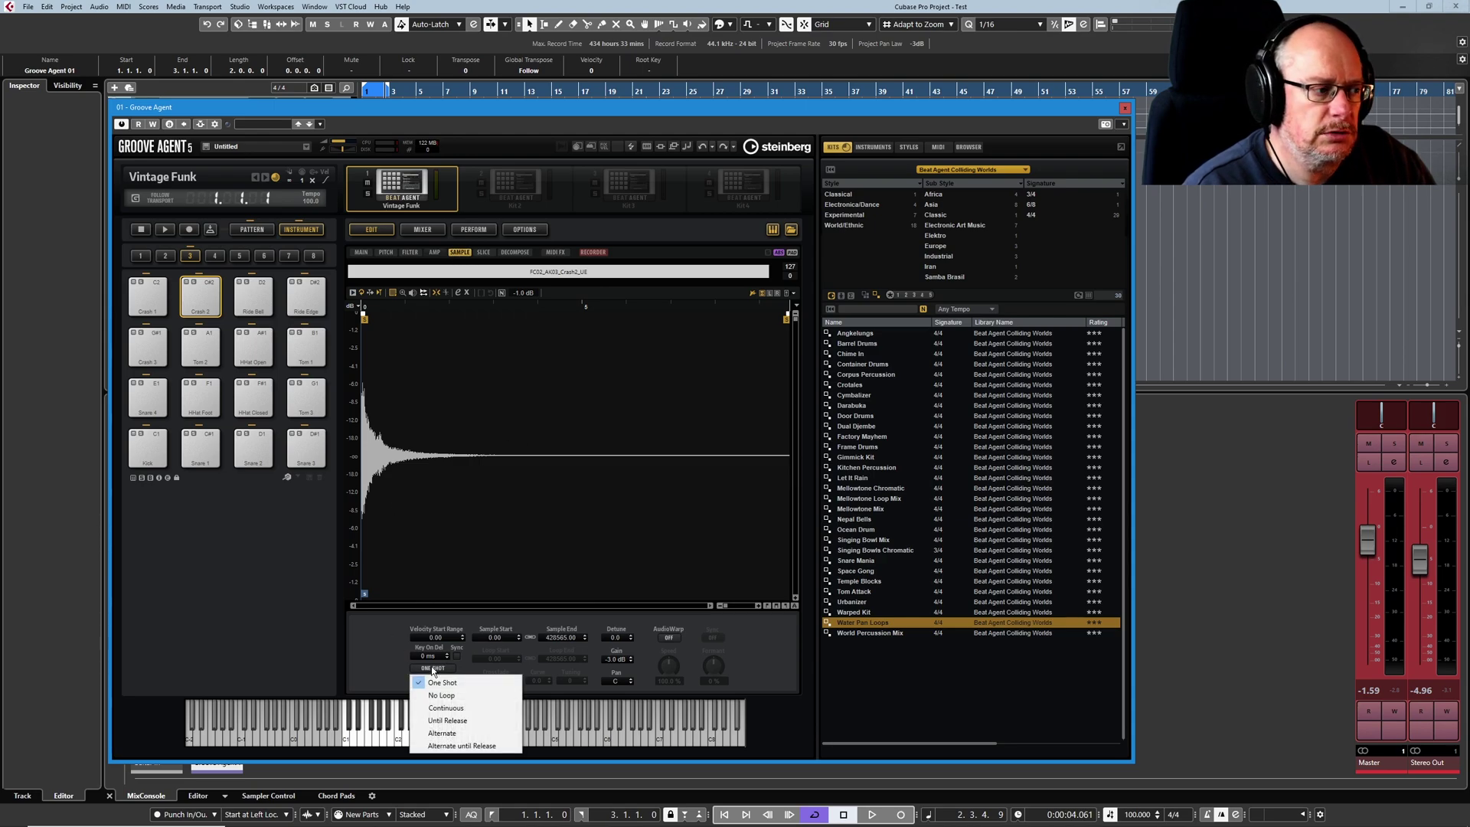
left_click(435, 684)
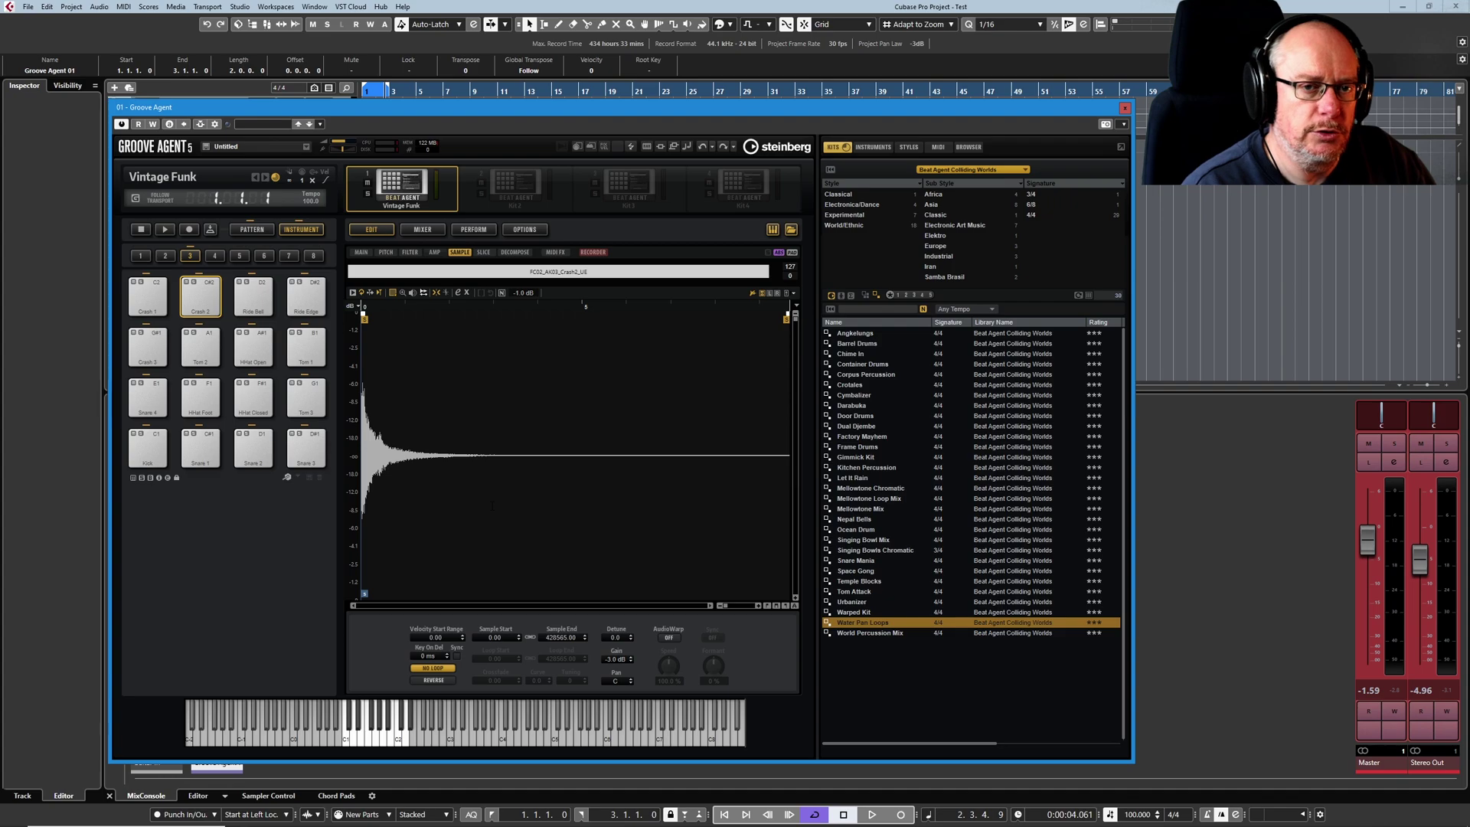
left_click(434, 252)
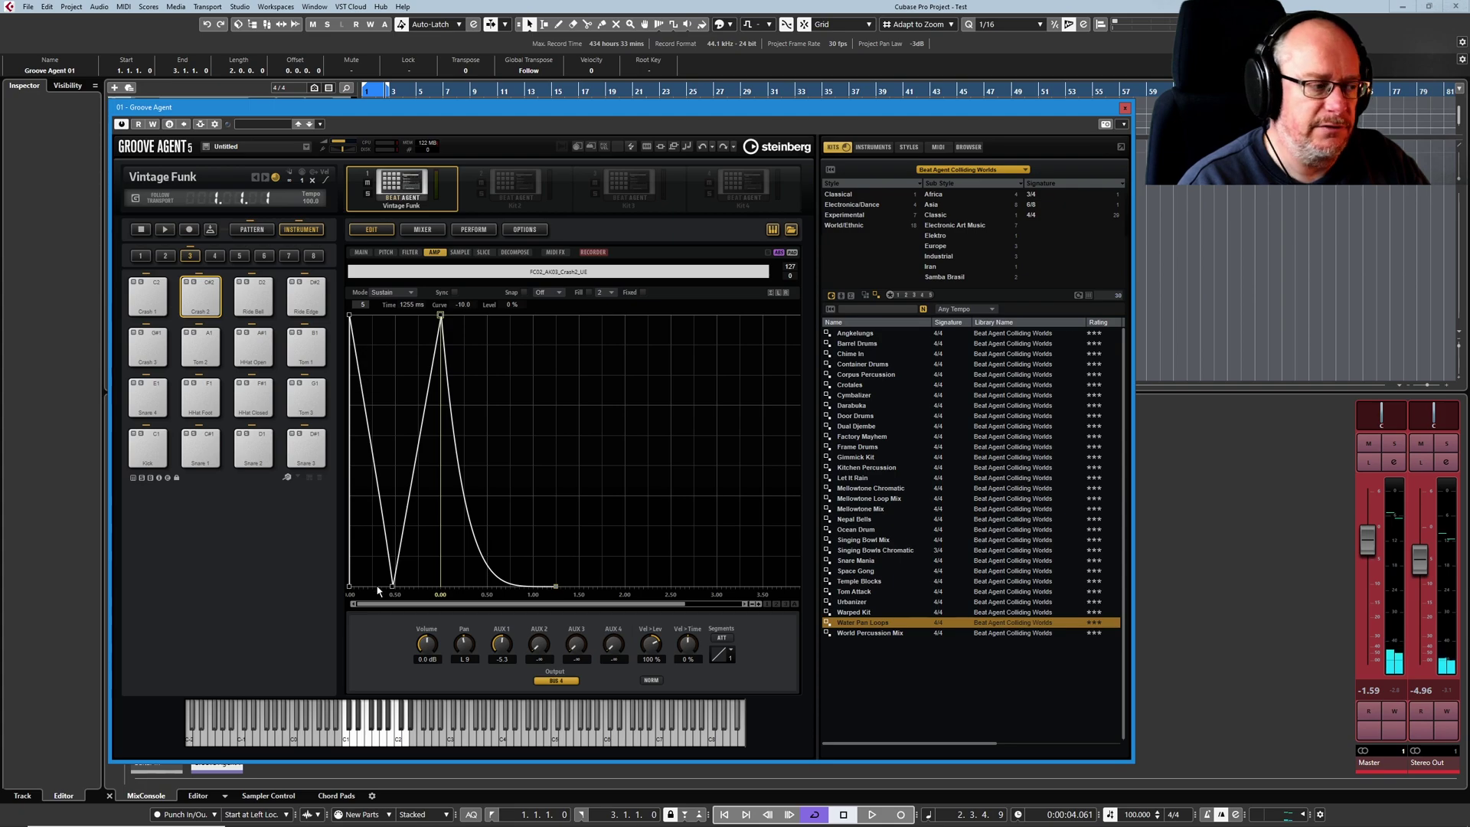
- Move the envelope's dip and peak later and ease the decay to a -5.6 curve, then view the sample
left_click_drag(393, 586, 410, 586)
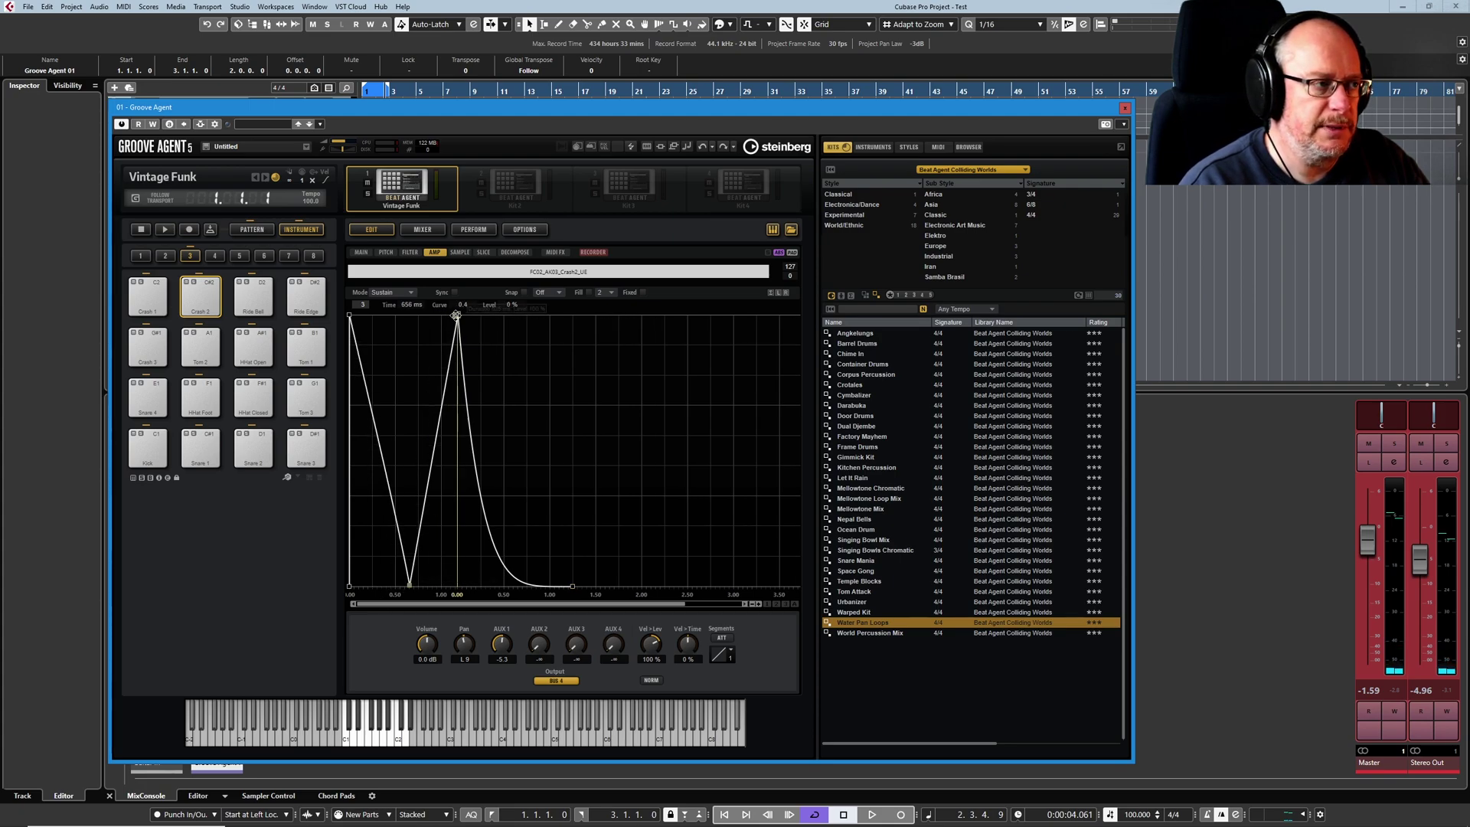
left_click_drag(457, 315, 466, 315)
left_click_drag(410, 584, 421, 582)
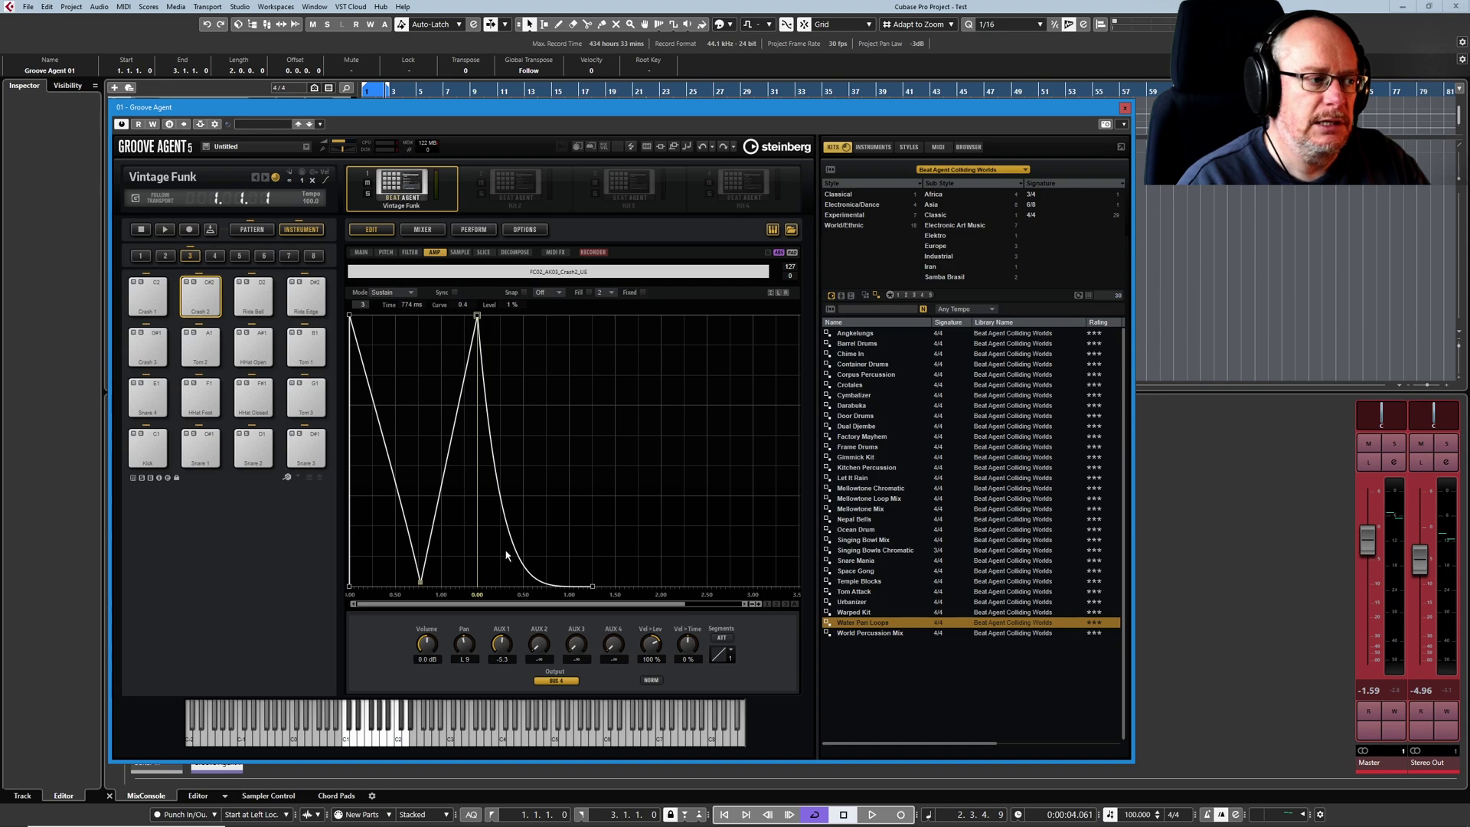
left_click_drag(513, 548, 680, 586)
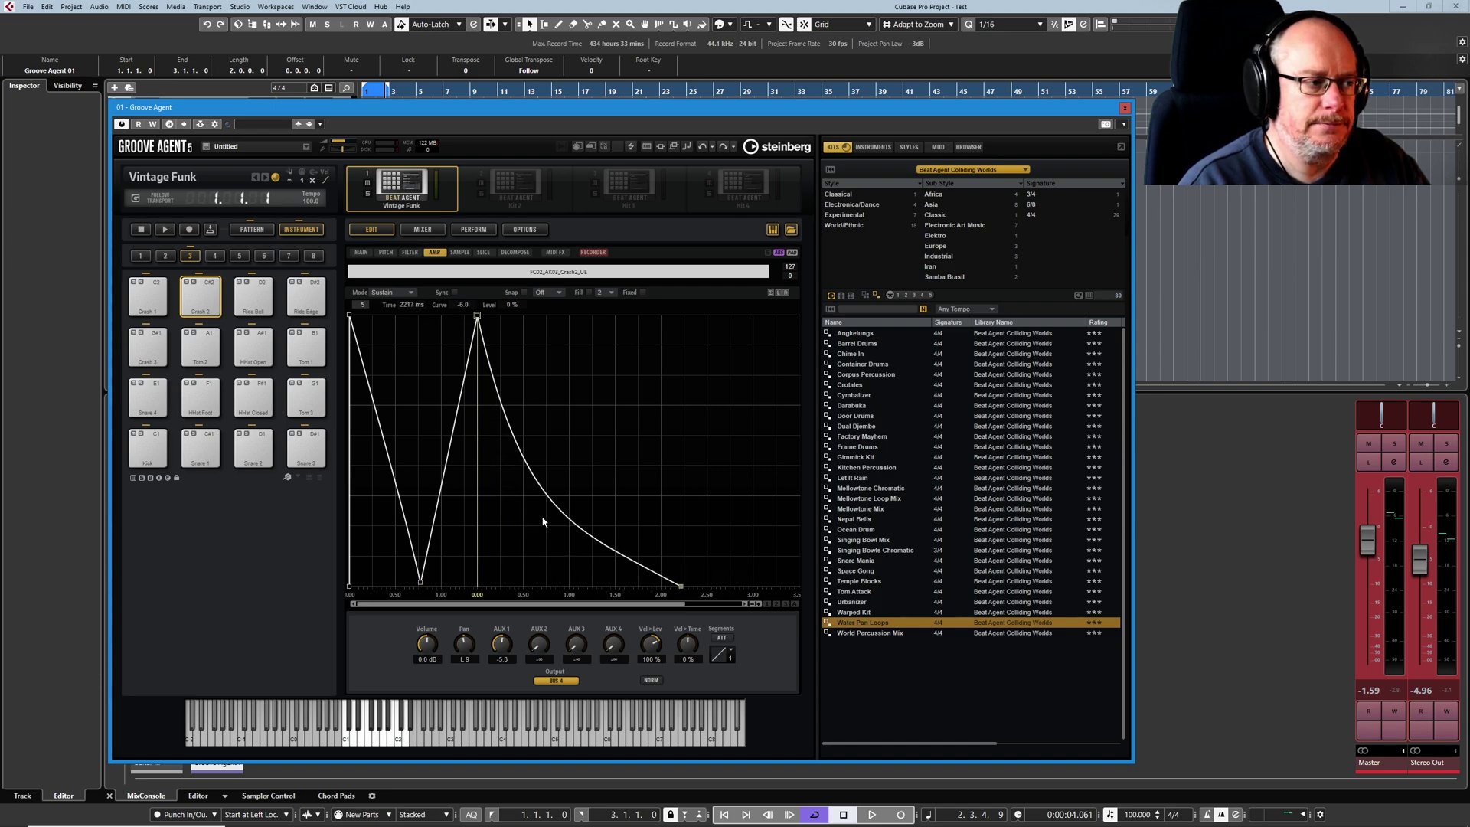
mouse_move(543, 516)
left_mouse_down()
mouse_move(564, 499)
mouse_move(574, 509)
mouse_move(559, 506)
left_mouse_up()
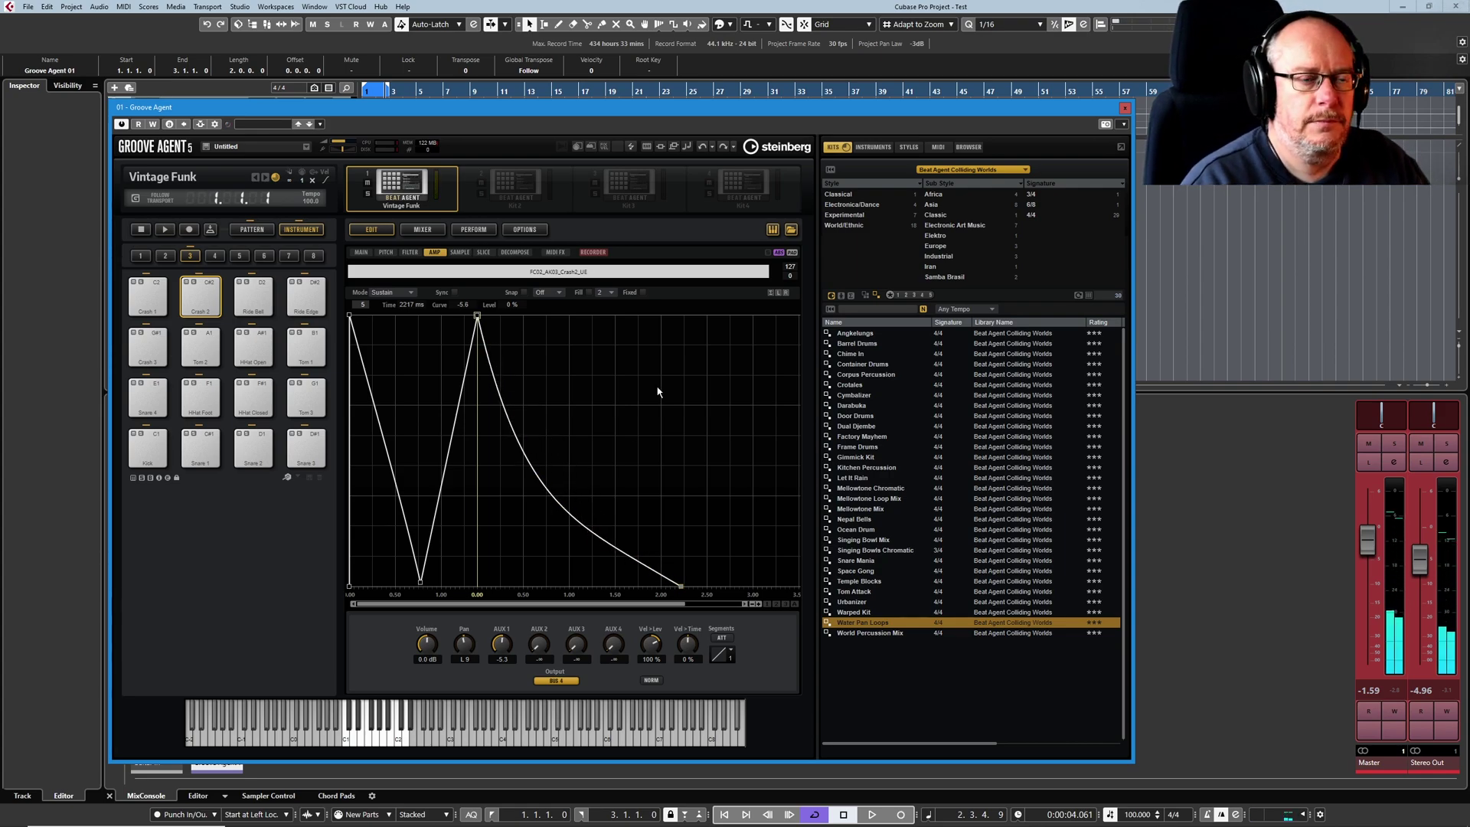
left_click(460, 252)
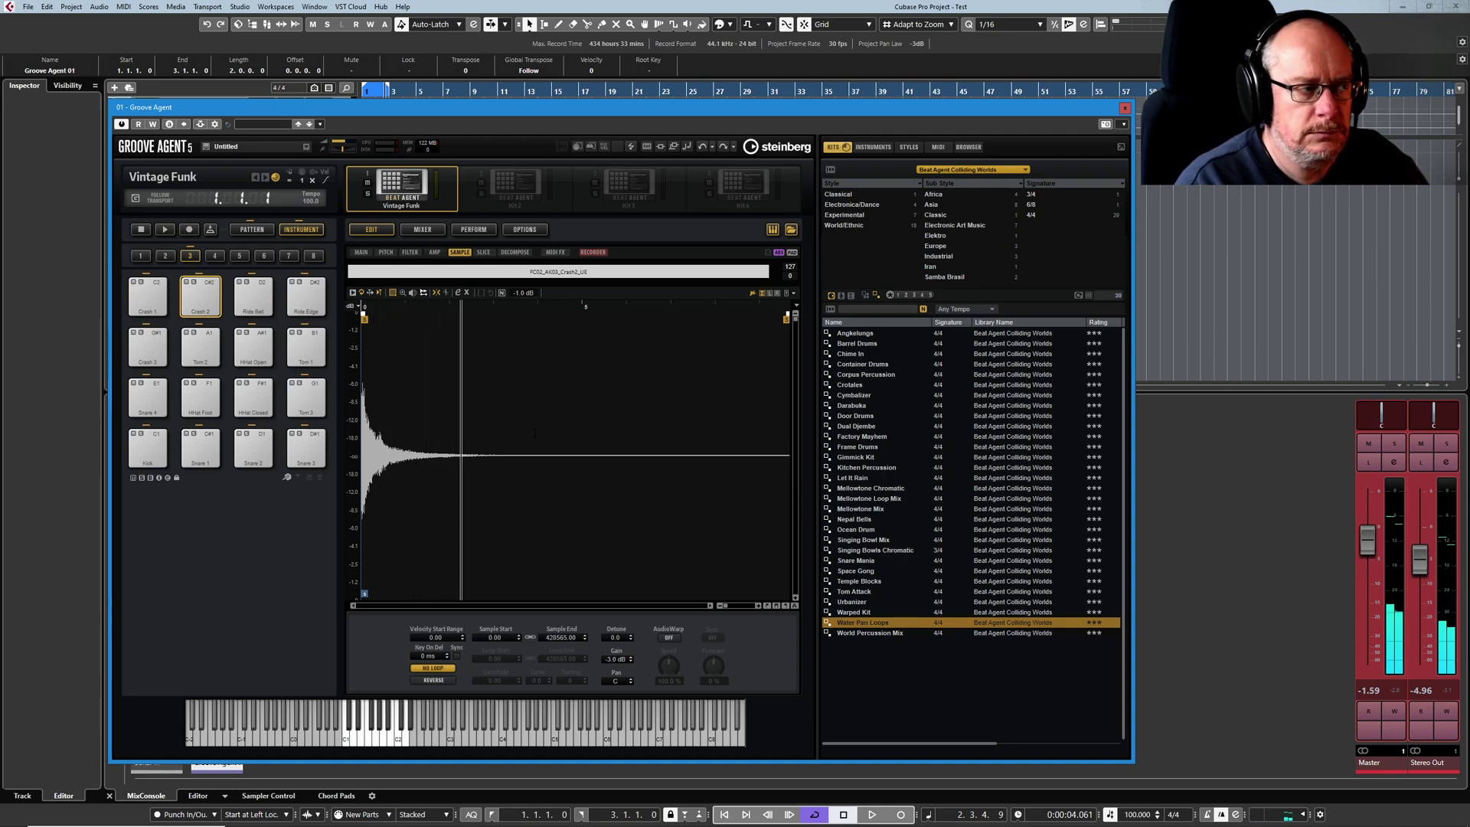
left_click(434, 252)
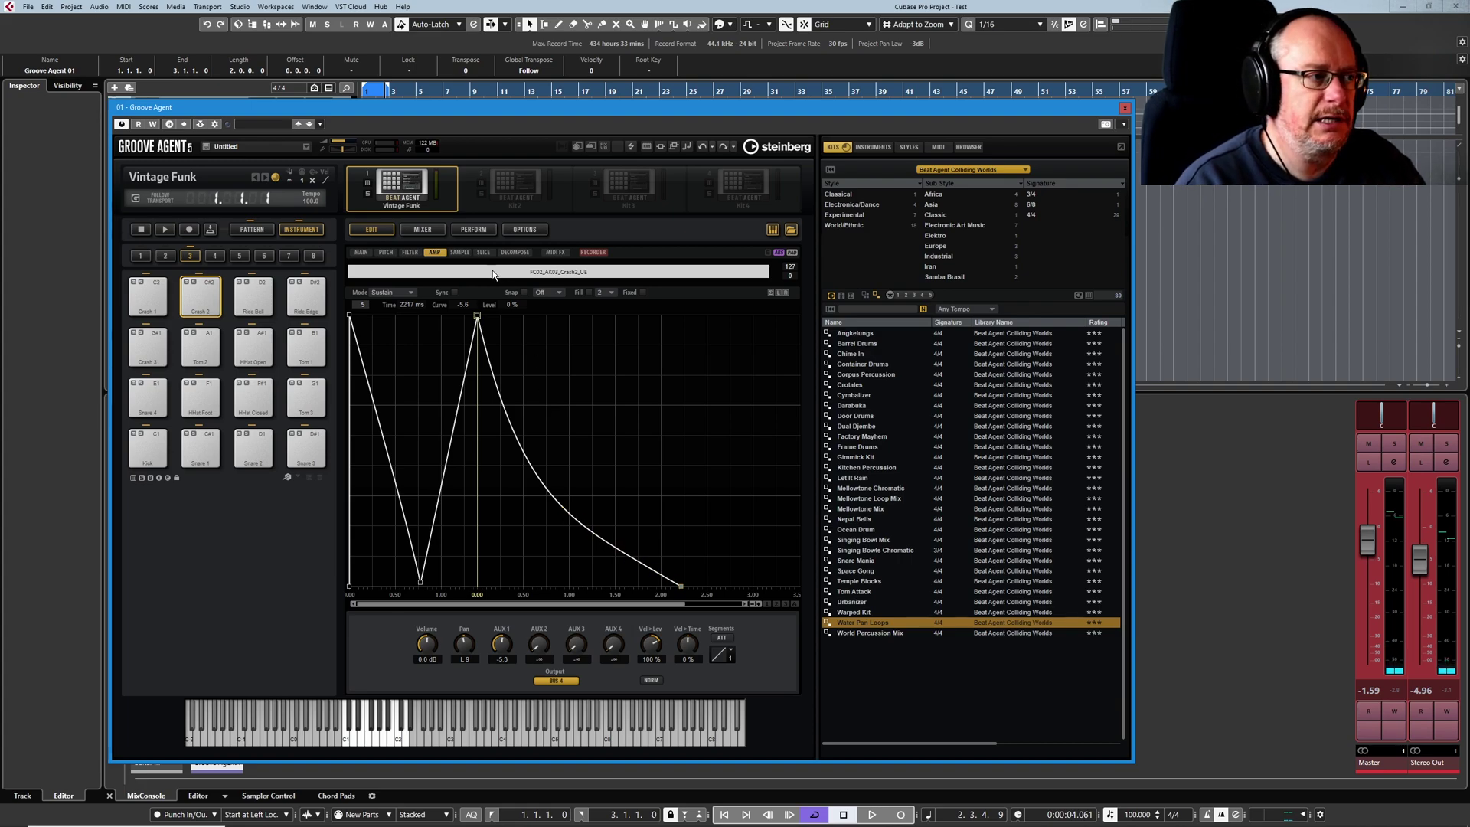
left_click(460, 252)
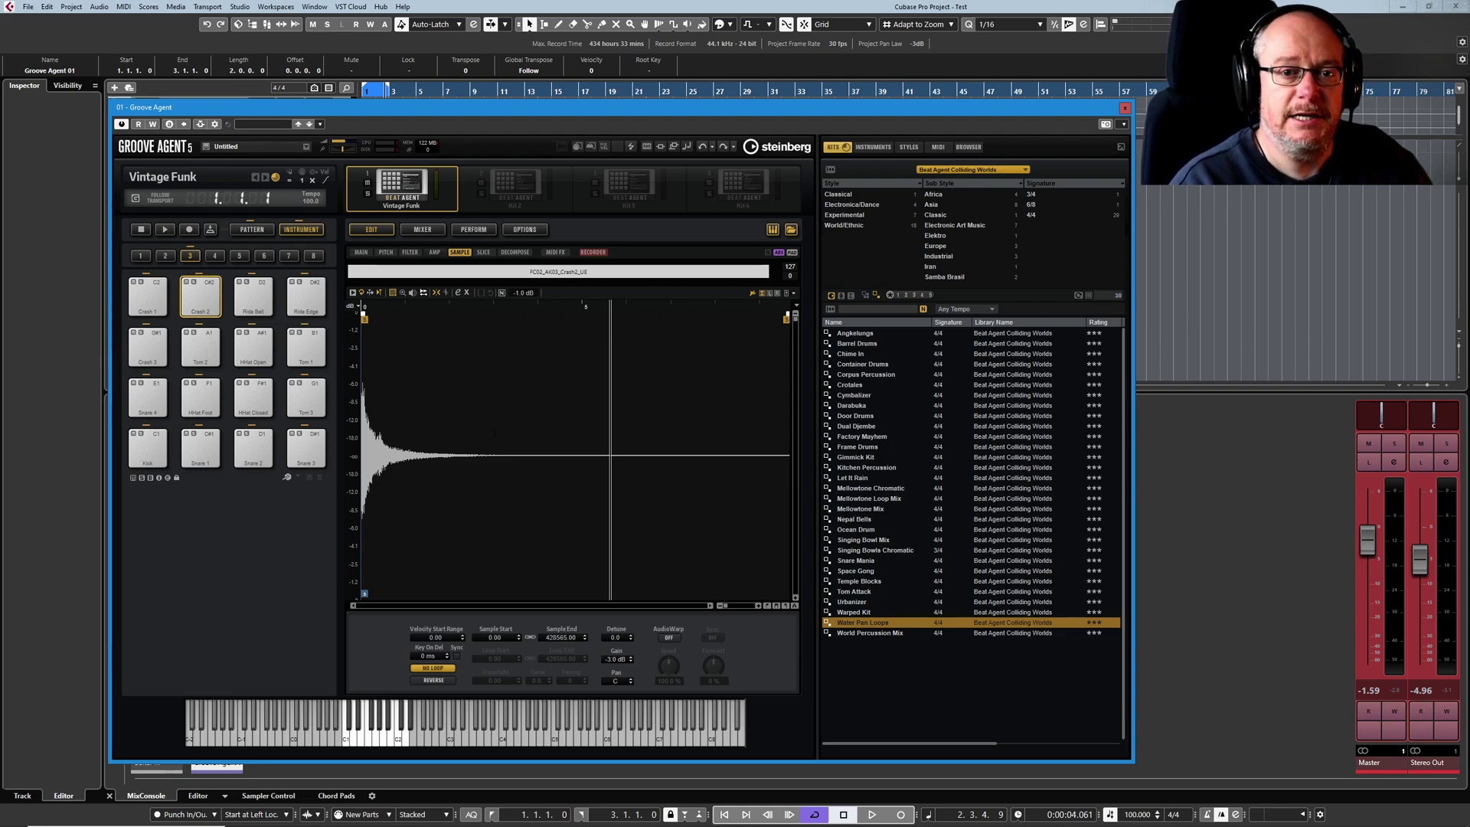
- Loop the crash continuously from 19454 to 43400 and pull the sample end point in
left_click(433, 669)
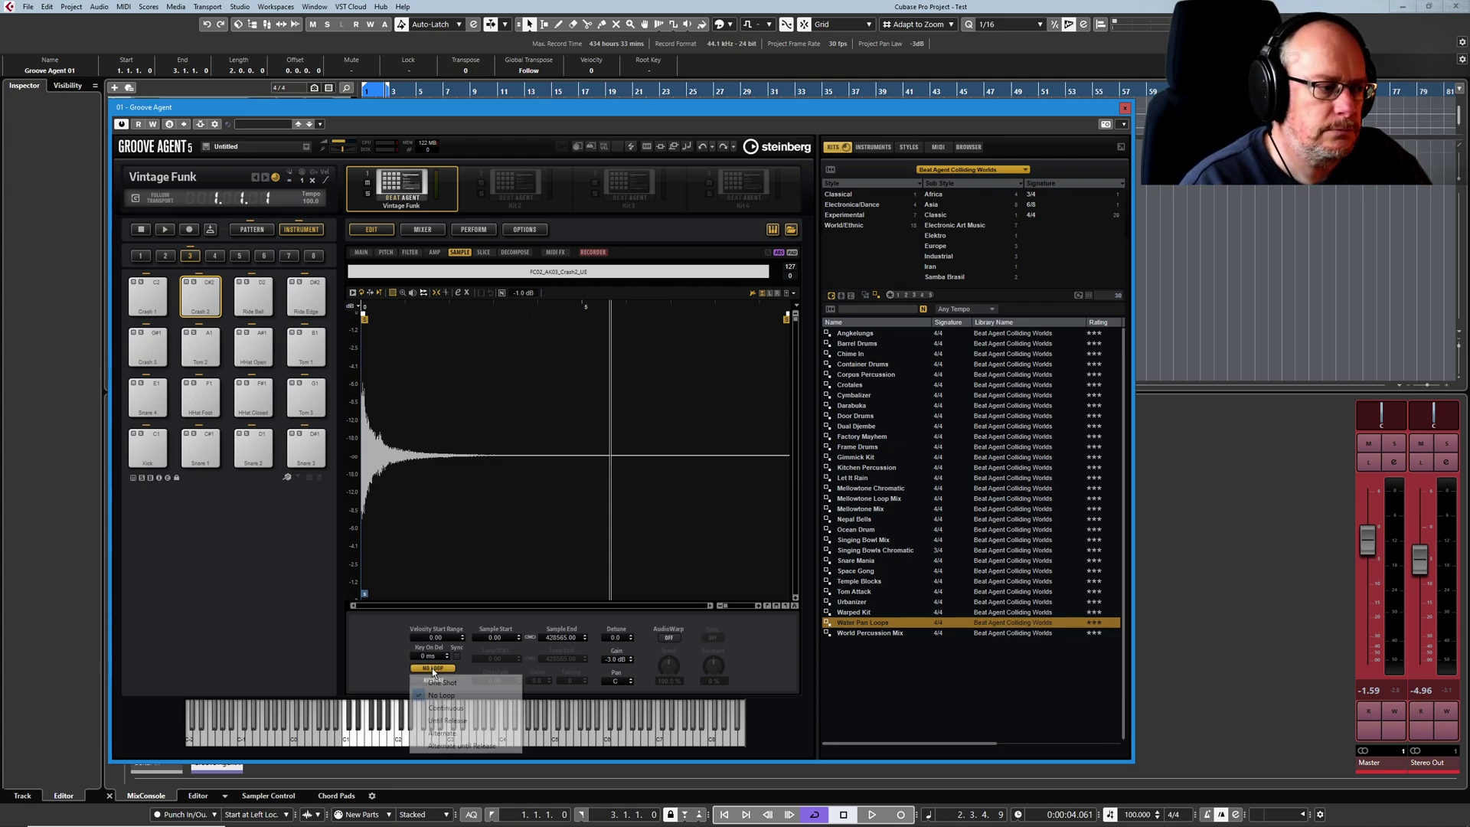
left_click(446, 708)
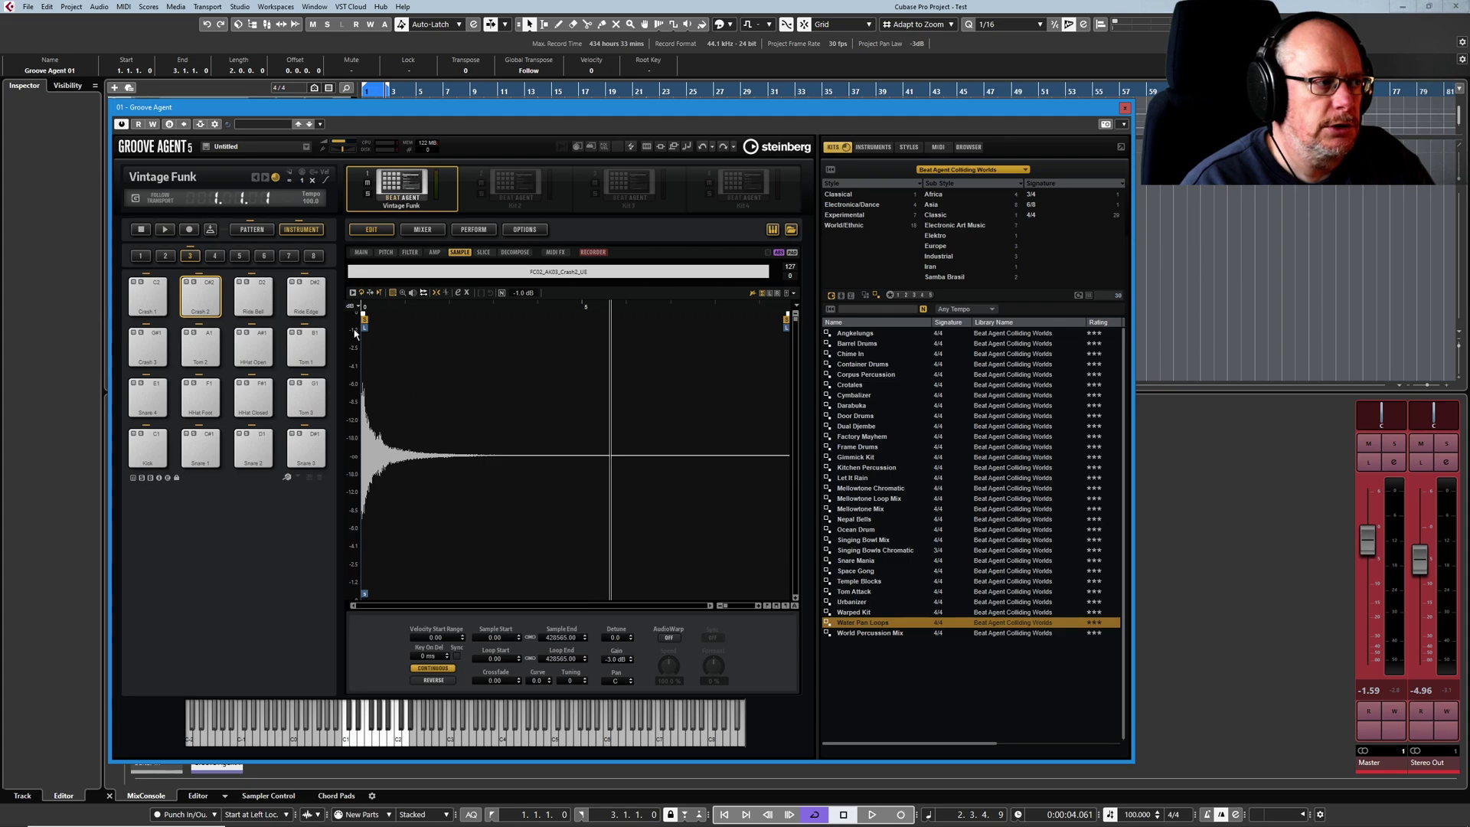
left_click_drag(364, 327, 382, 331)
left_click_drag(787, 328, 398, 380)
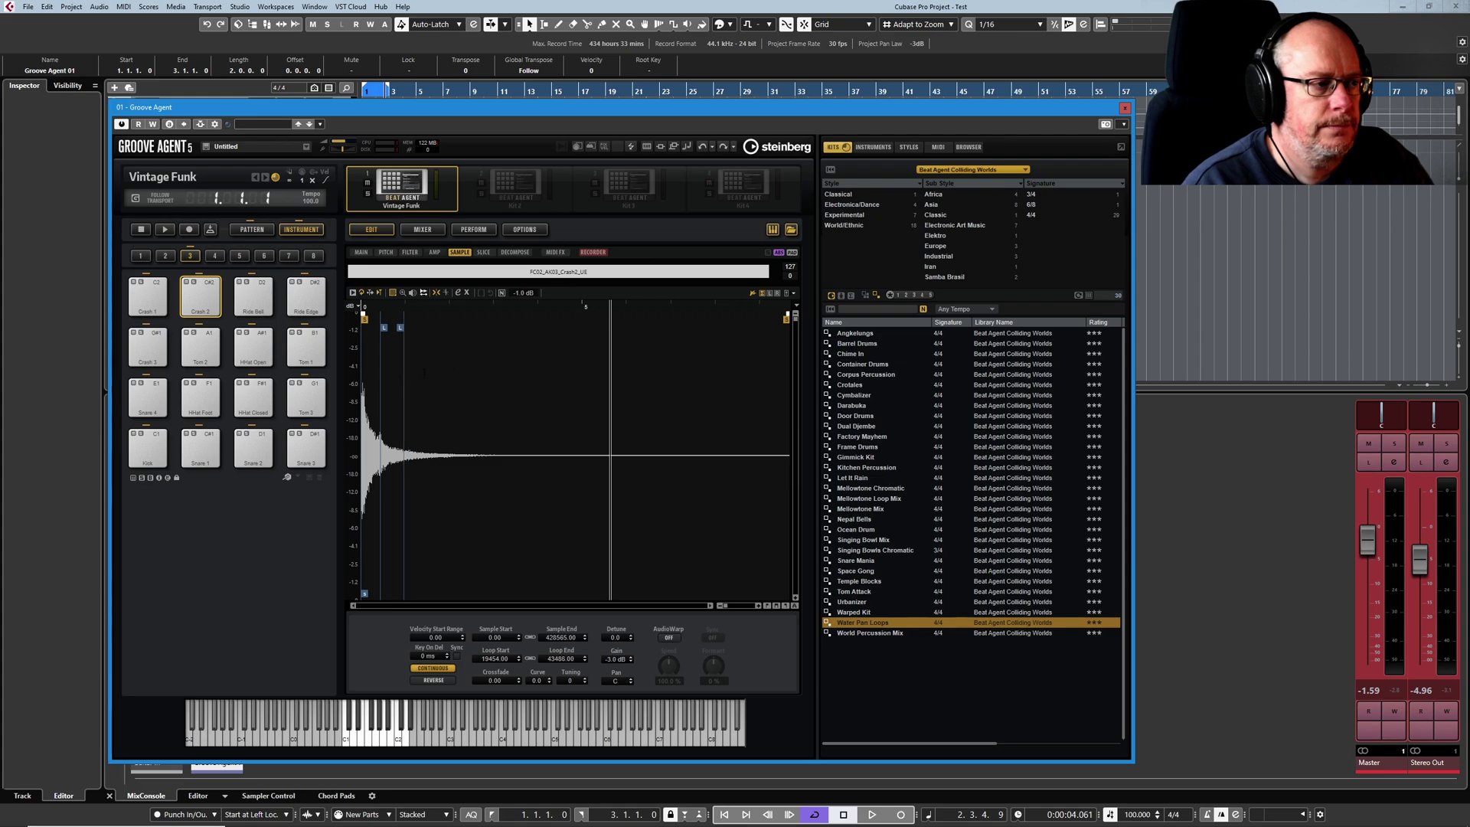
left_click_drag(786, 318, 443, 360)
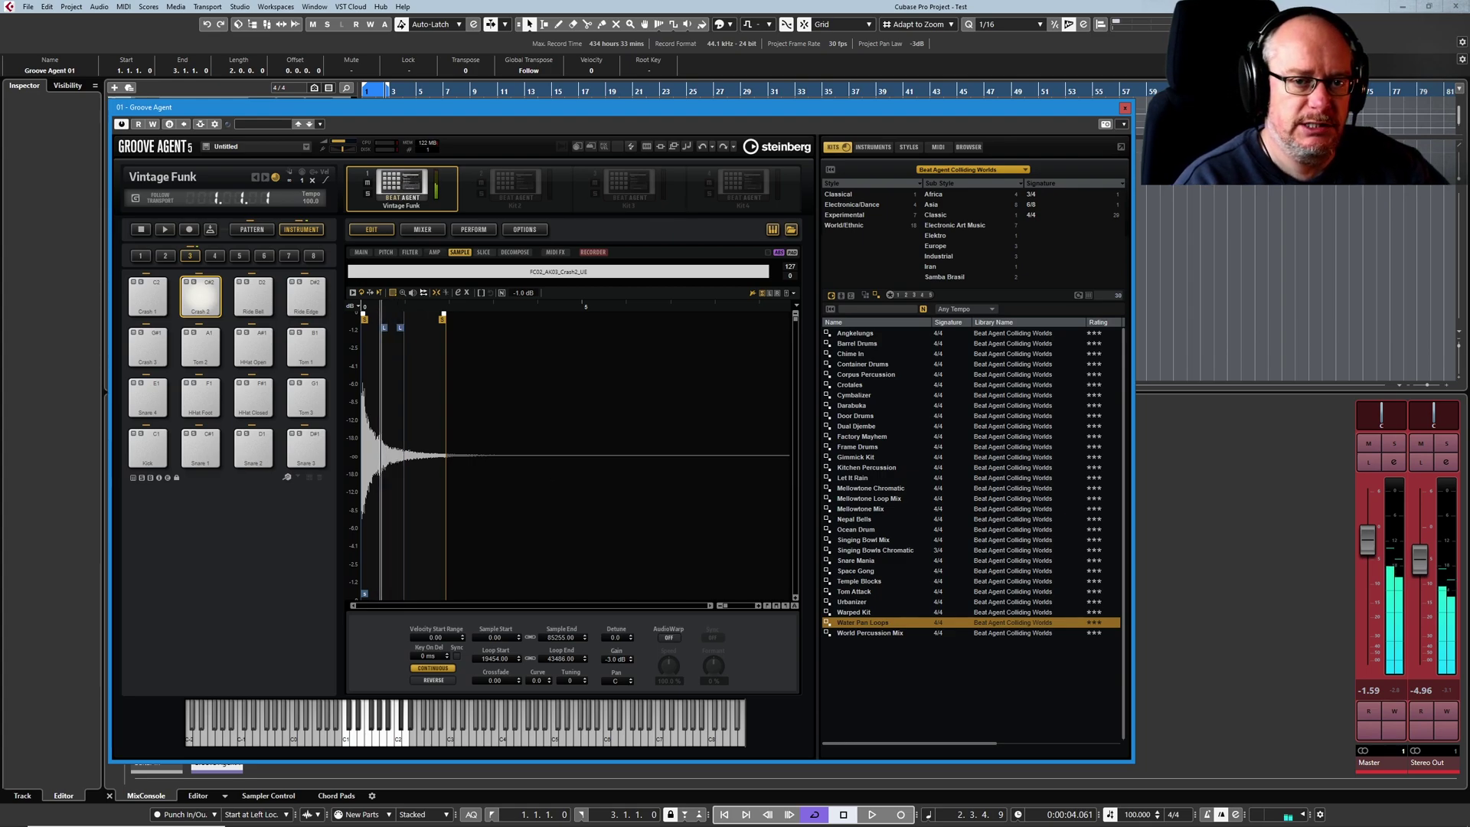
- Bring back the crash waveform showing the 19454–43400 loop and the 89255 sample end
left_click(434, 253)
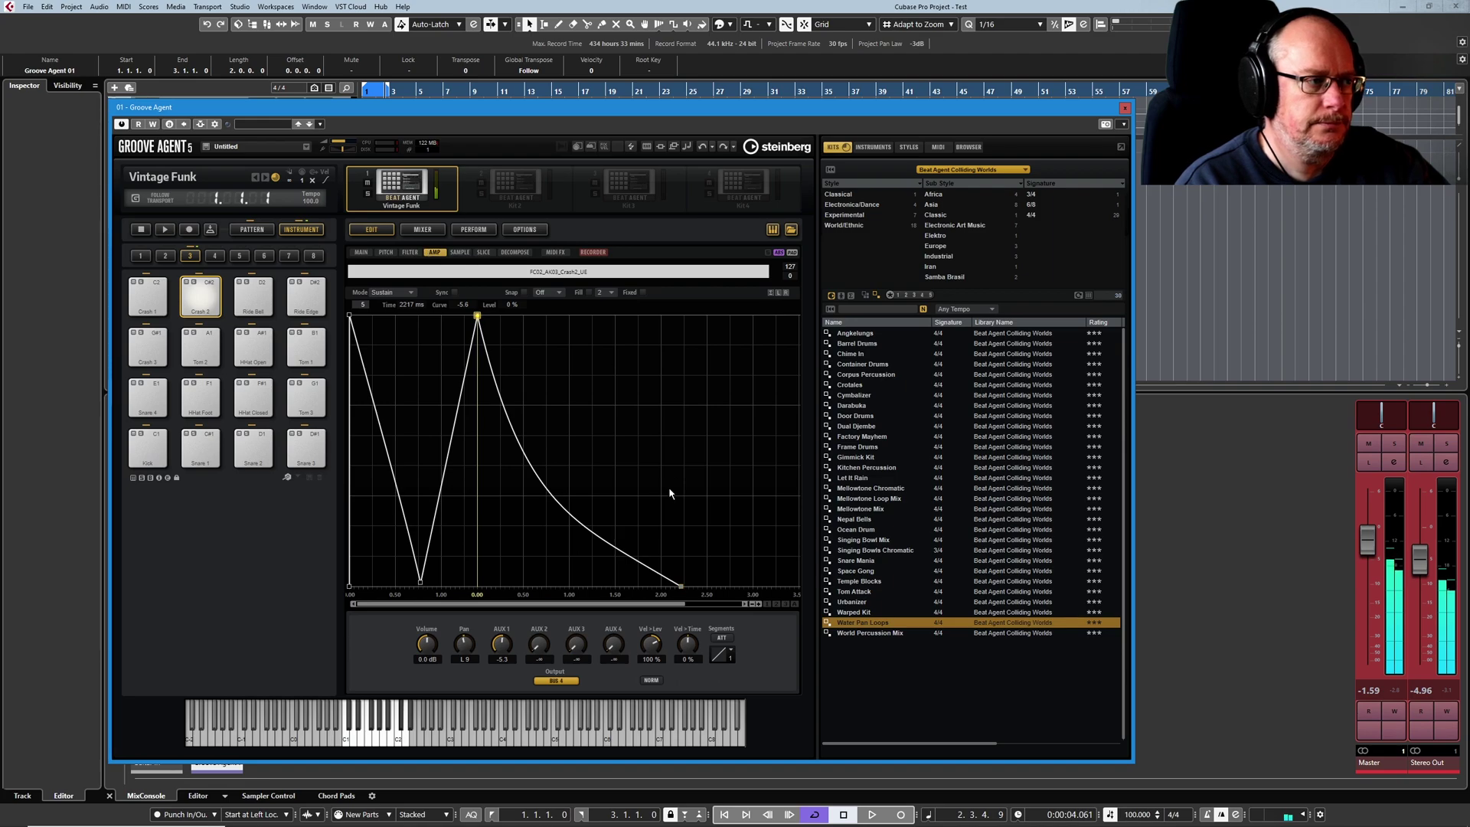
left_click(460, 252)
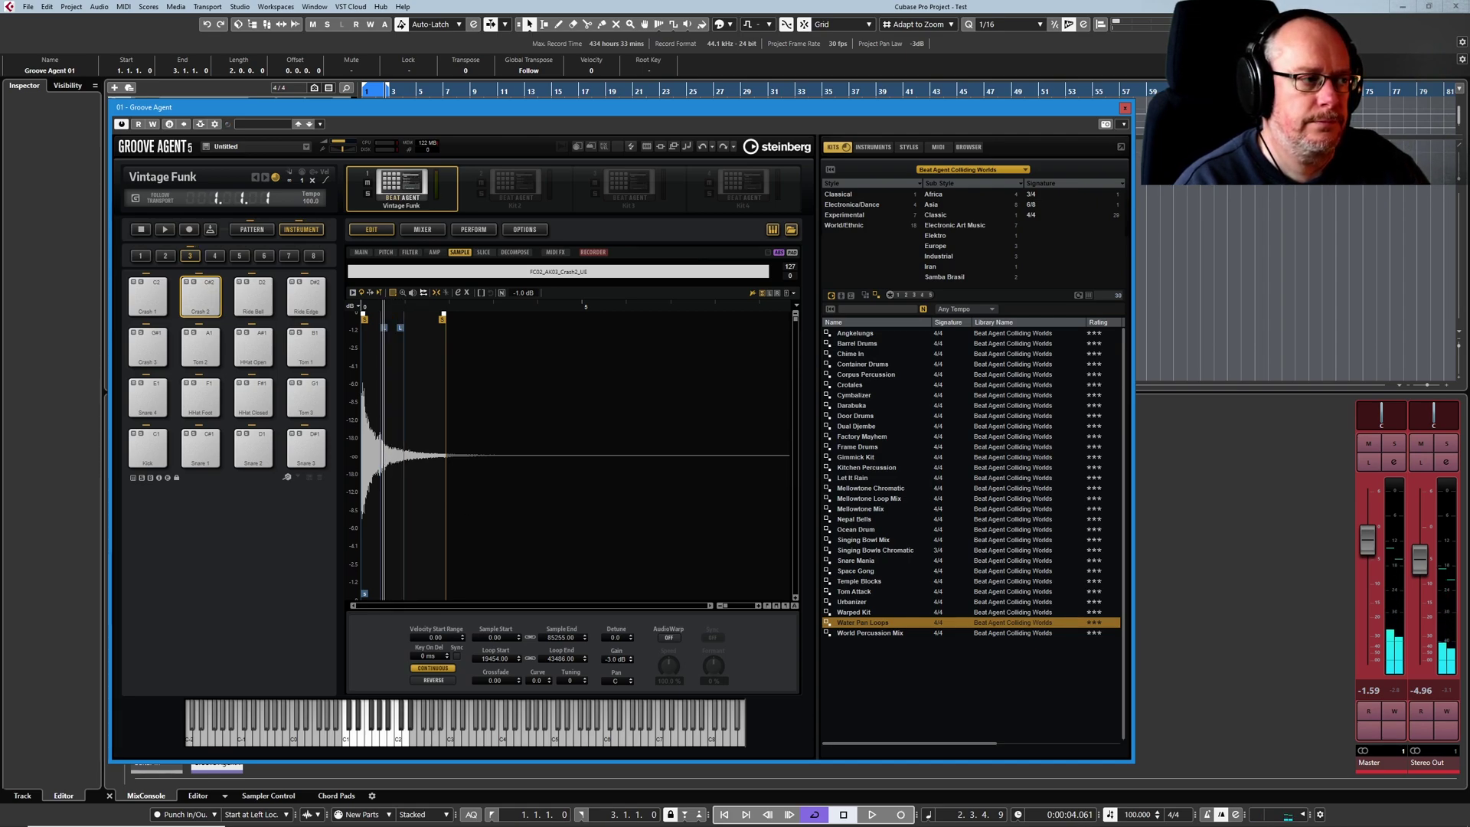
- Switch the Crash 2 playback mode from Continuous to Until Release
left_click(438, 668)
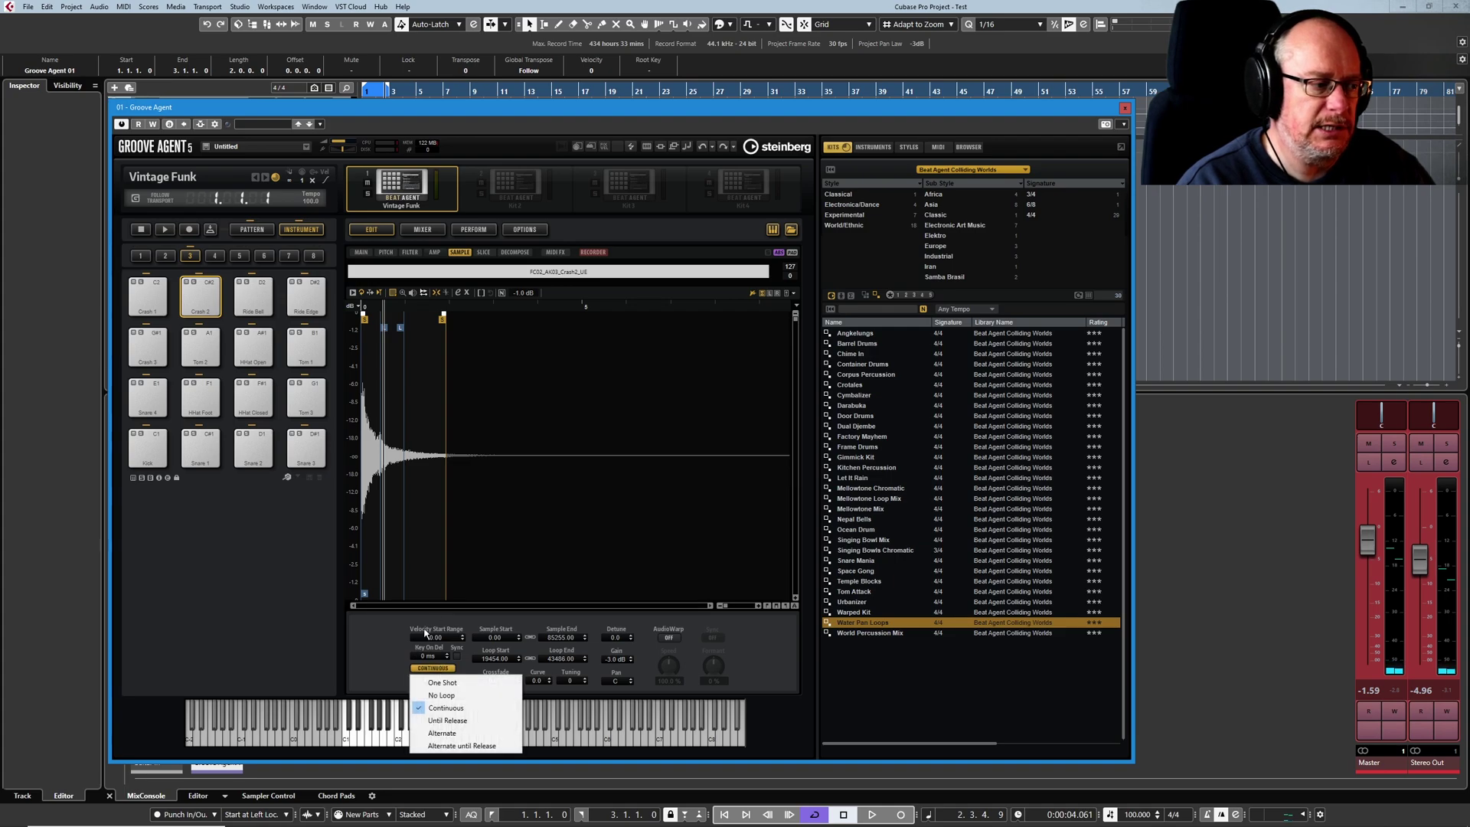
left_click(452, 721)
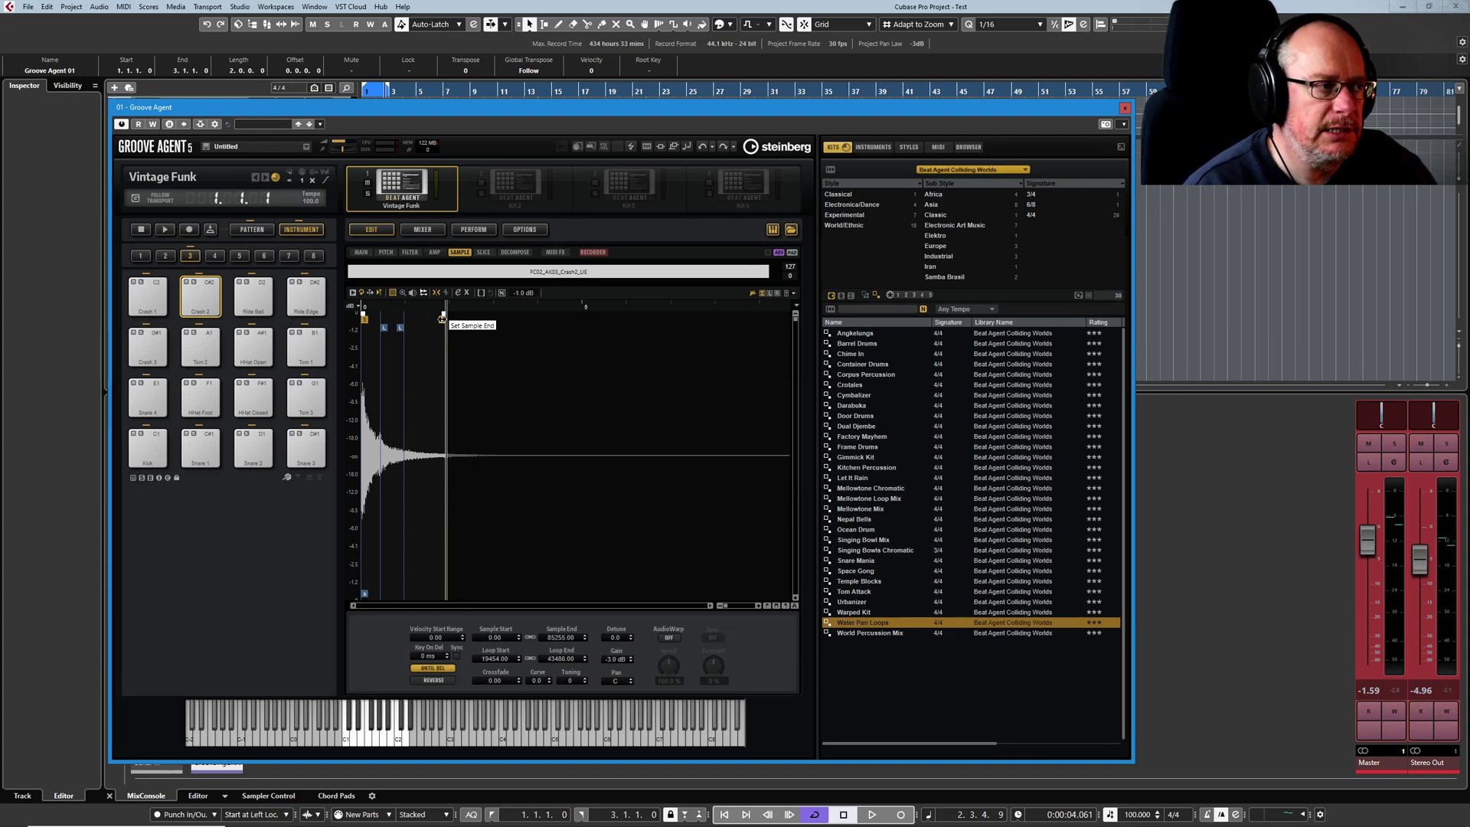
- Drag the sample end marker out to 125308 so more of the crash tail plays
mouse_move(442, 317)
left_mouse_down()
mouse_move(483, 317)
mouse_move(424, 329)
left_mouse_up()
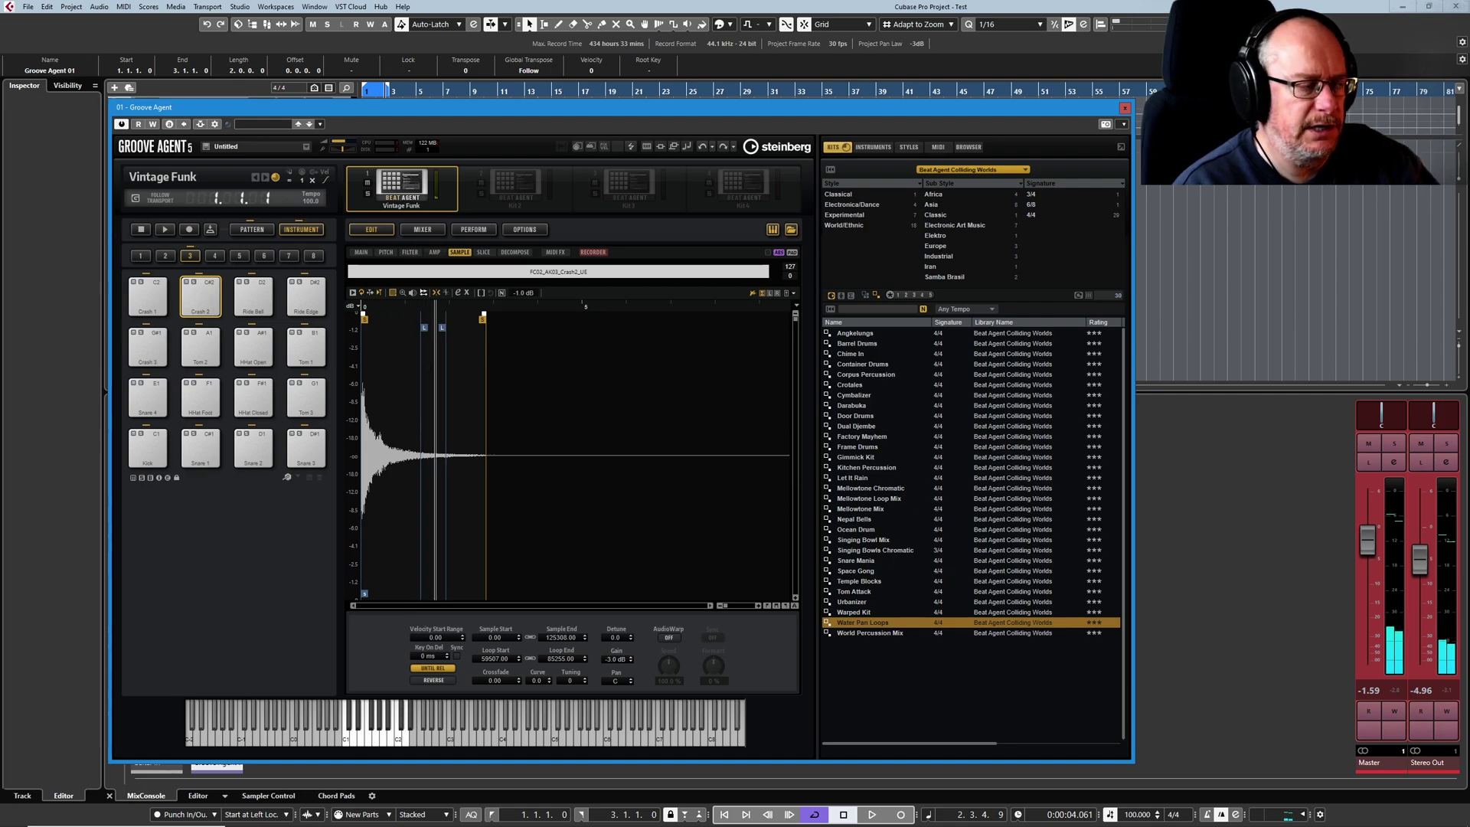
- Set the crash's amp envelope mode to Sample Loop and nudge the initial attack point
left_click(434, 253)
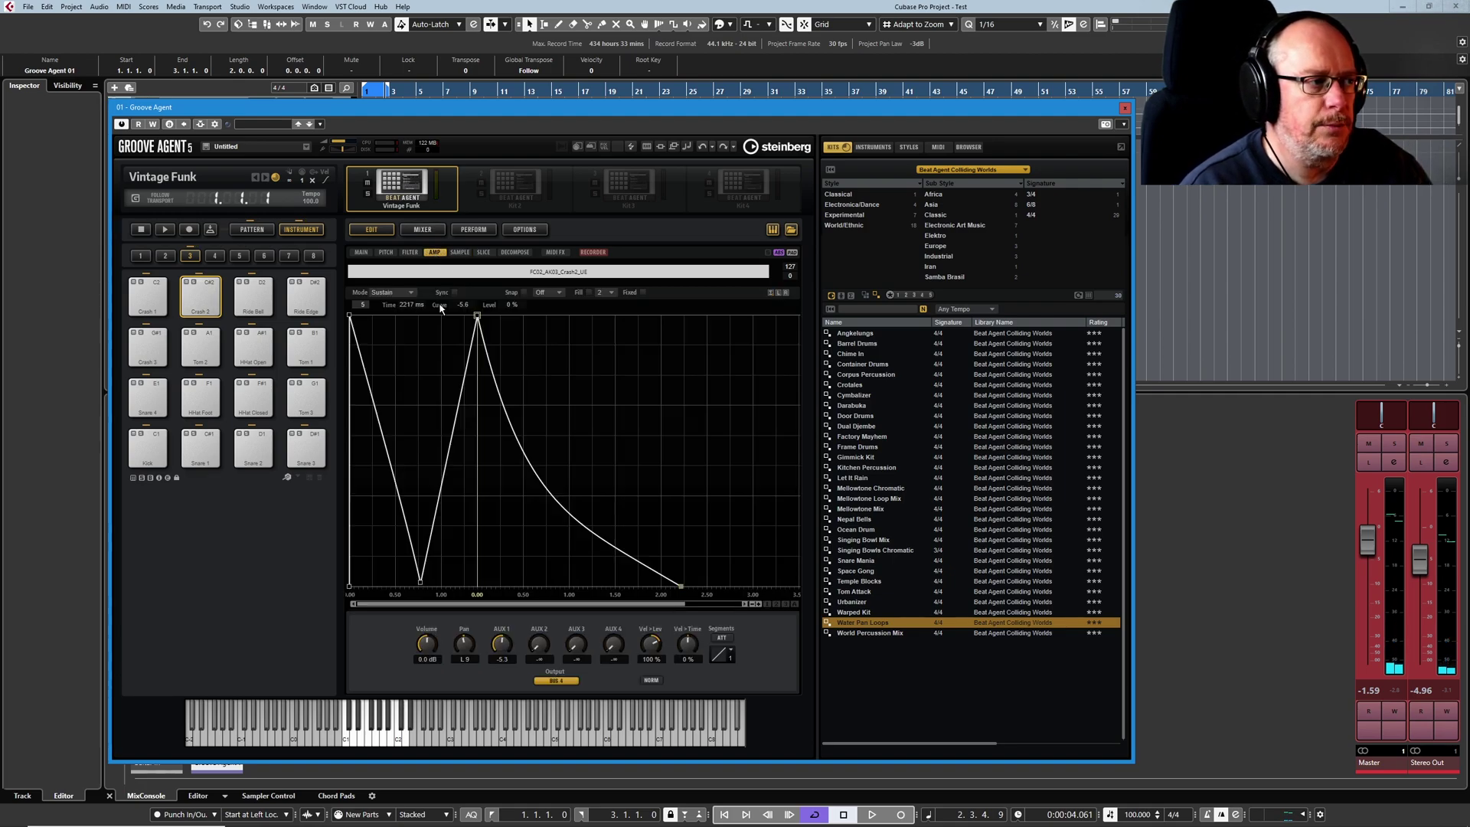
left_click(381, 294)
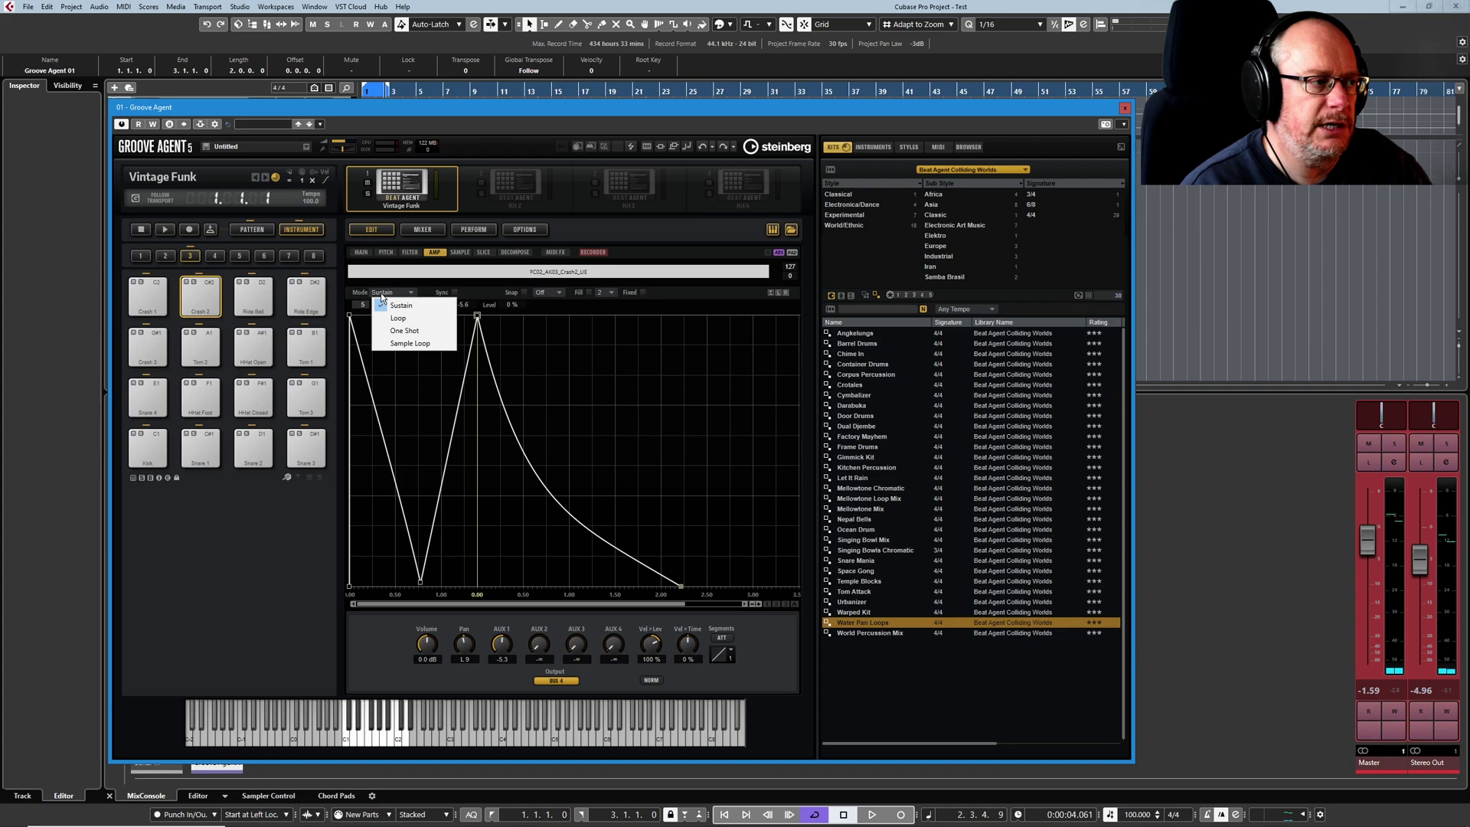
left_click(426, 345)
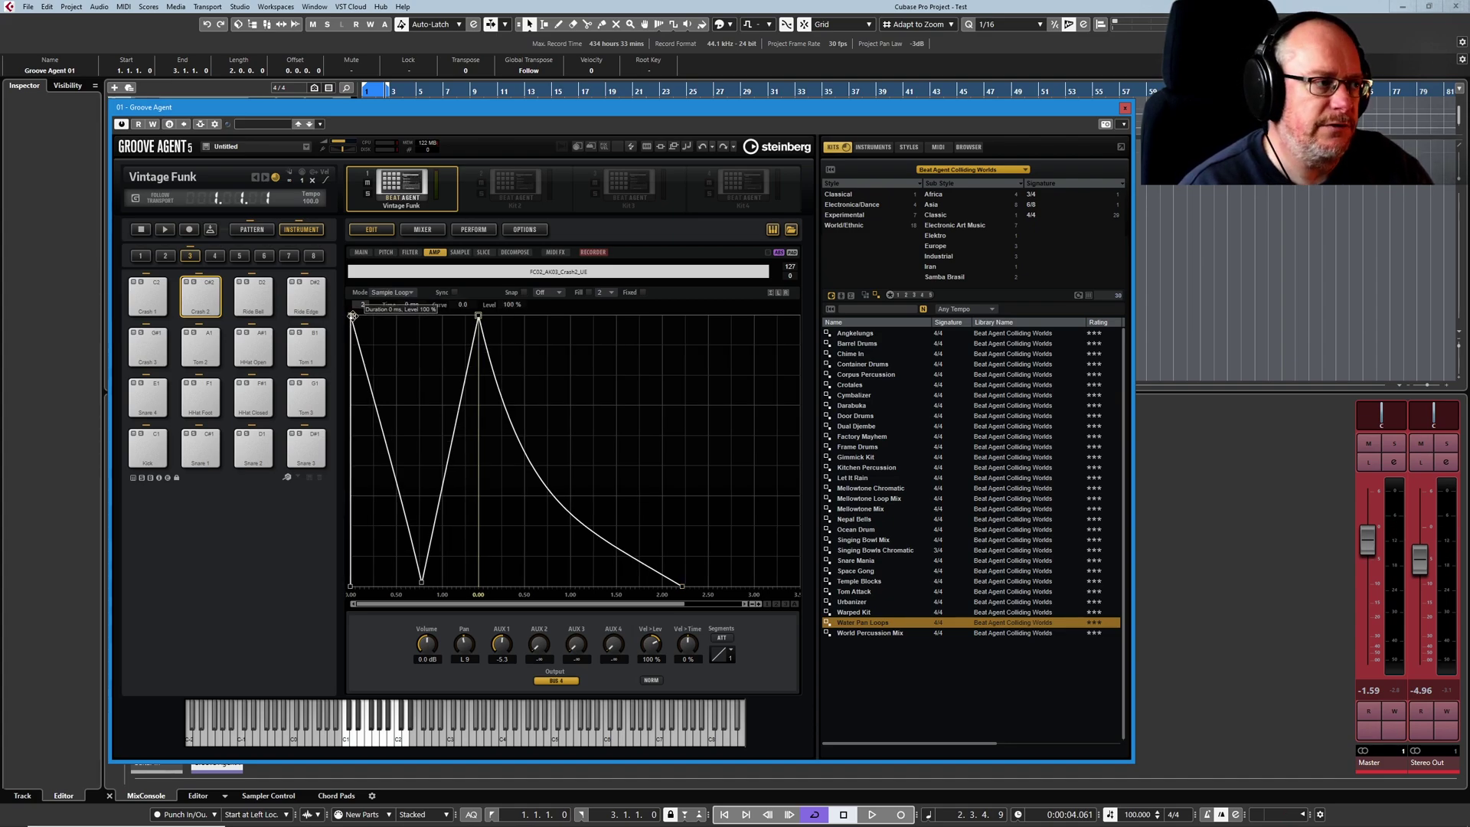
mouse_move(351, 315)
left_mouse_down()
mouse_move(375, 314)
mouse_move(349, 314)
left_mouse_up()
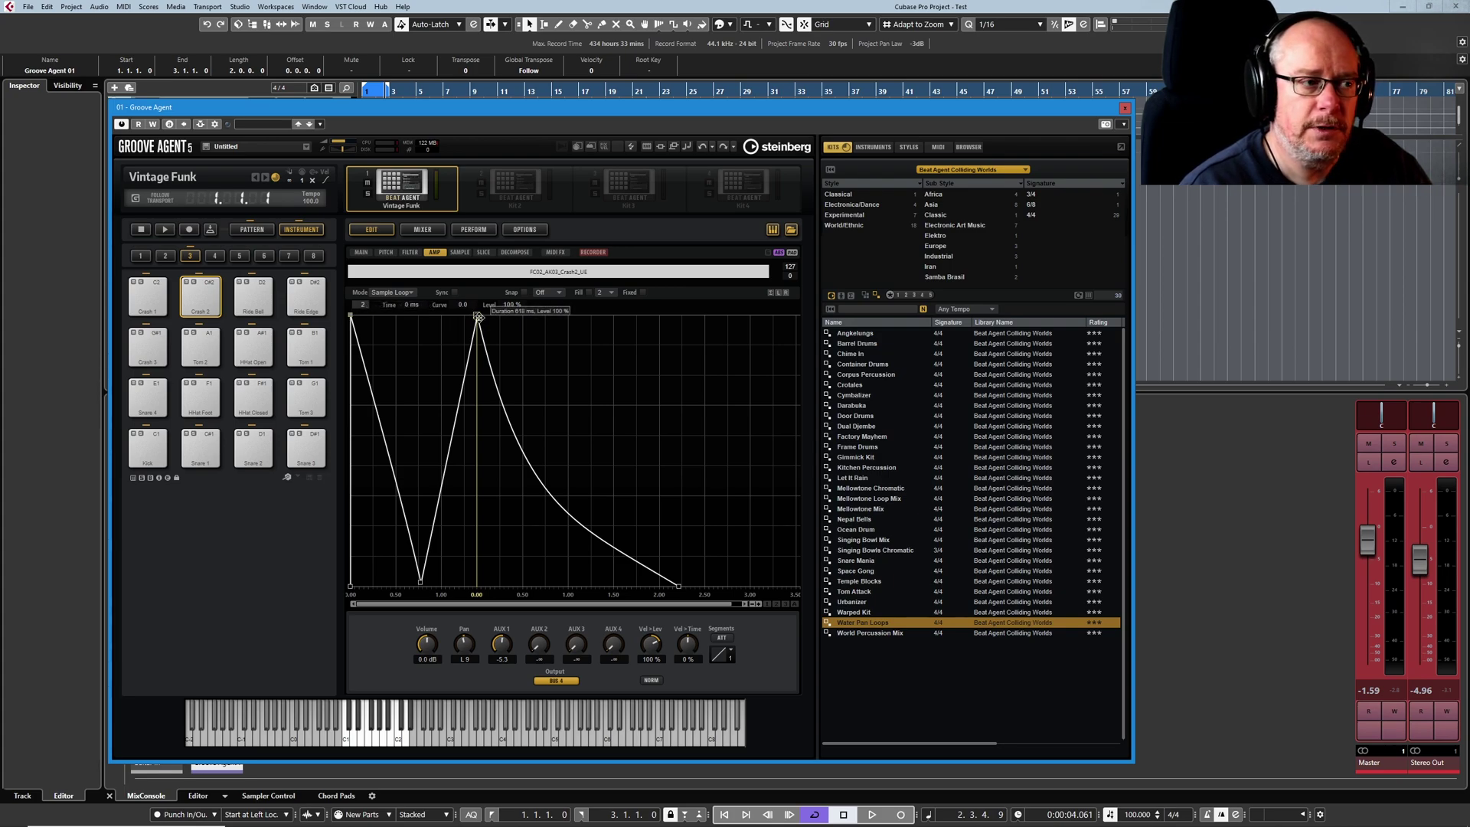
left_click(460, 251)
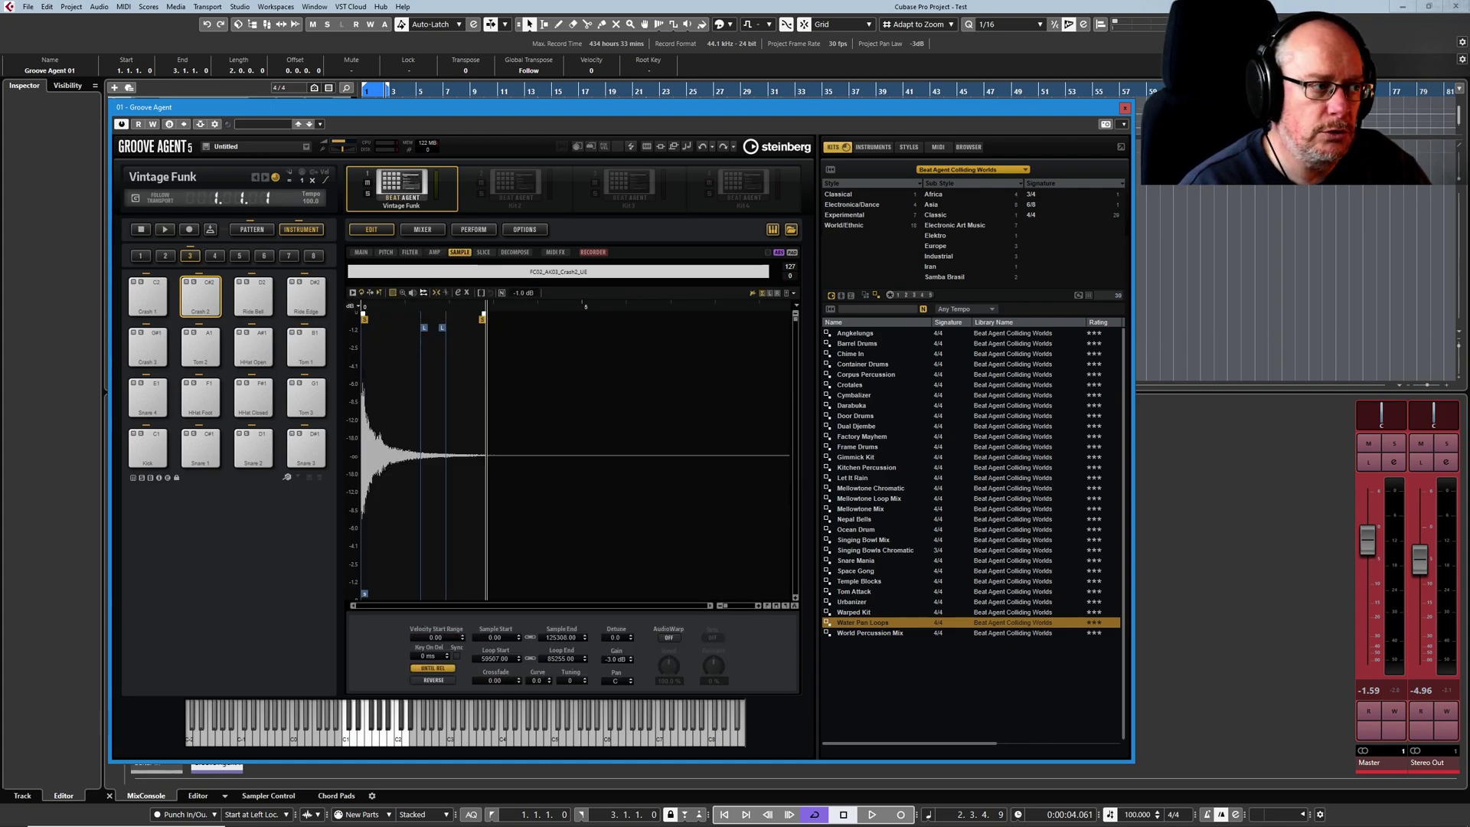
left_click_drag(421, 362, 362, 362)
left_click(386, 368)
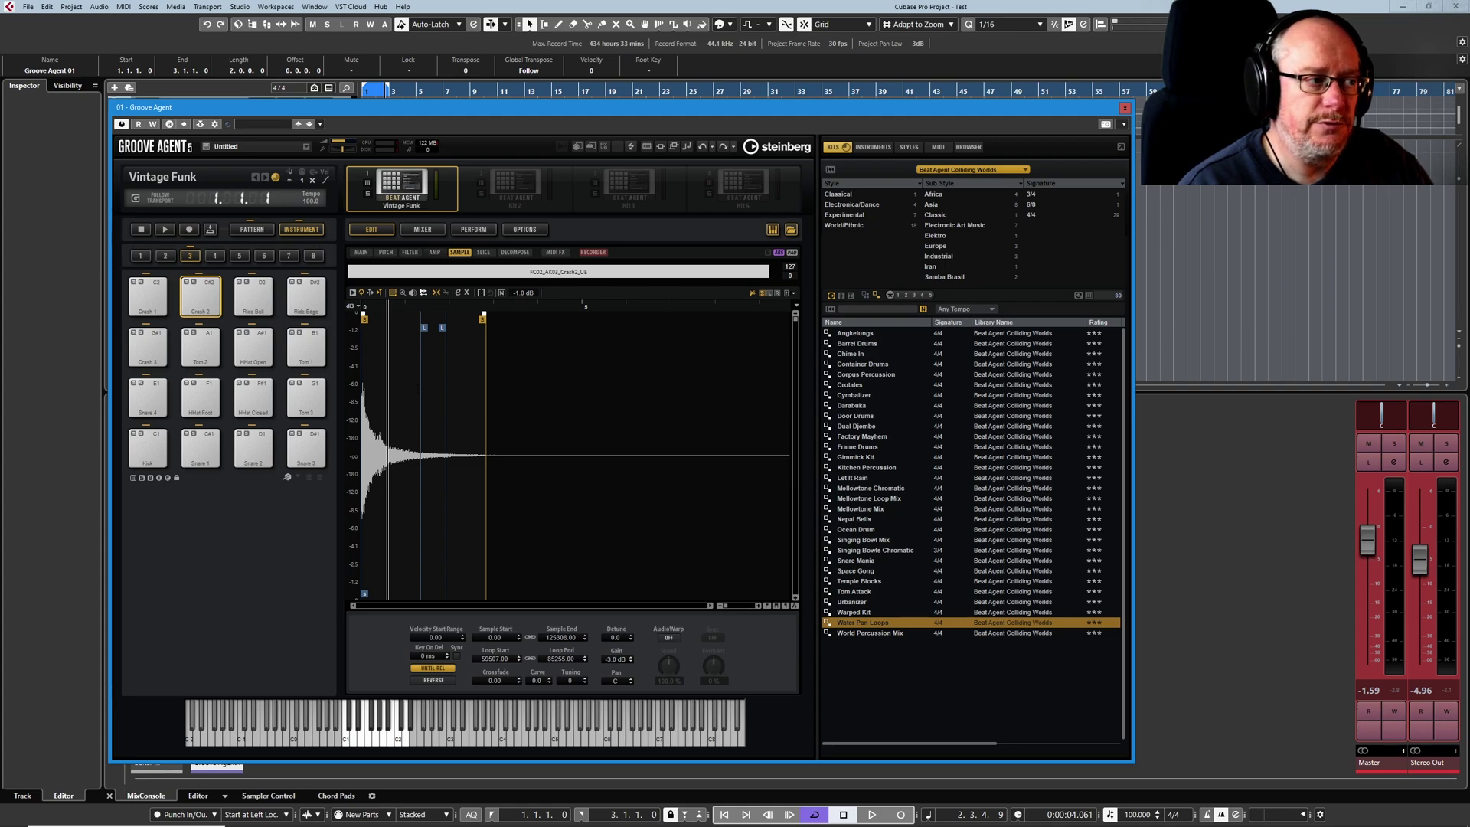
left_click(434, 252)
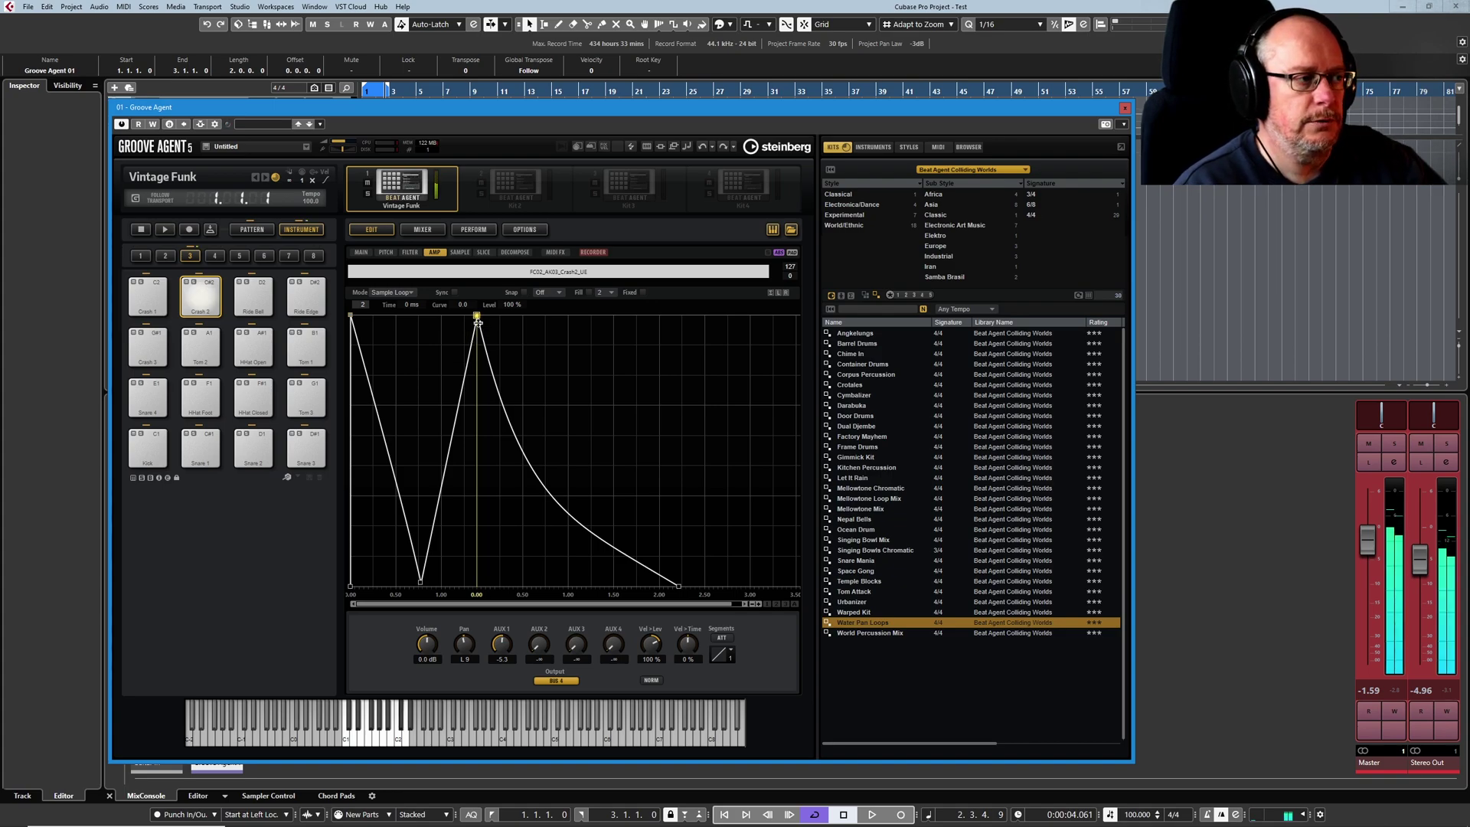
left_click(478, 319)
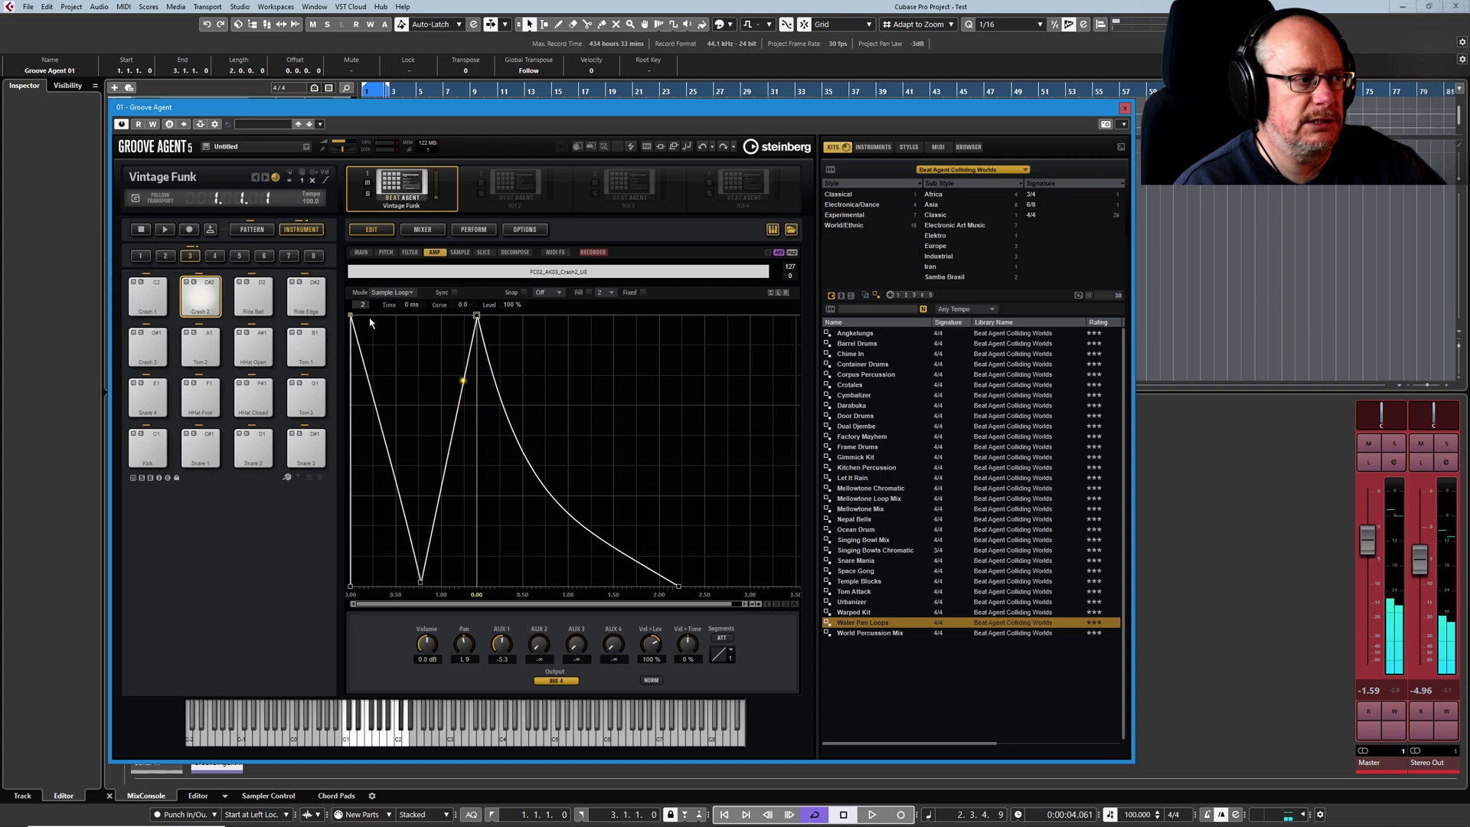
left_click(459, 252)
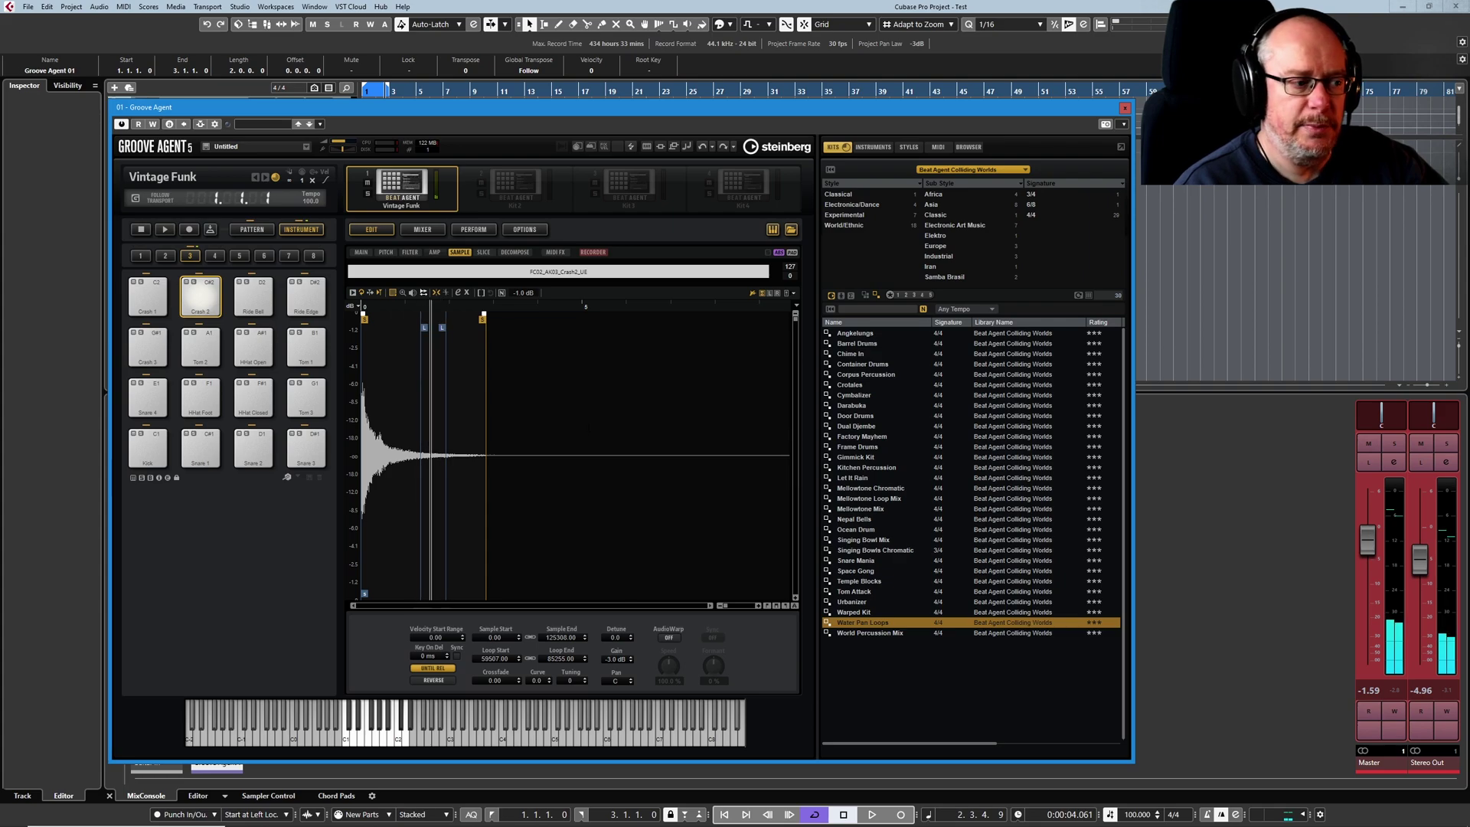
left_click(434, 252)
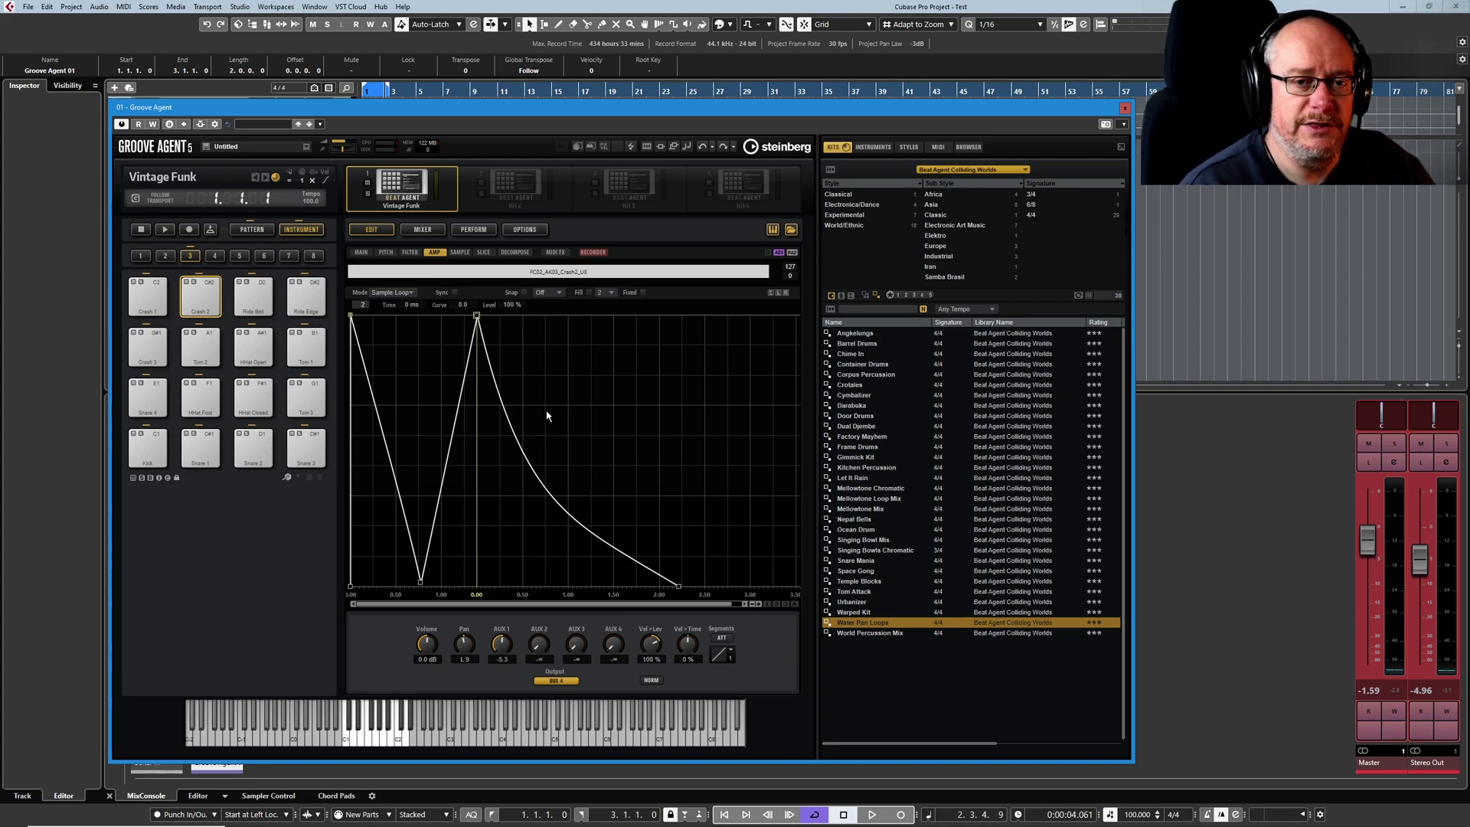
- Set the Crash 2 amp envelope to Loop mode and drag the loop start to widen the loop
left_click(383, 293)
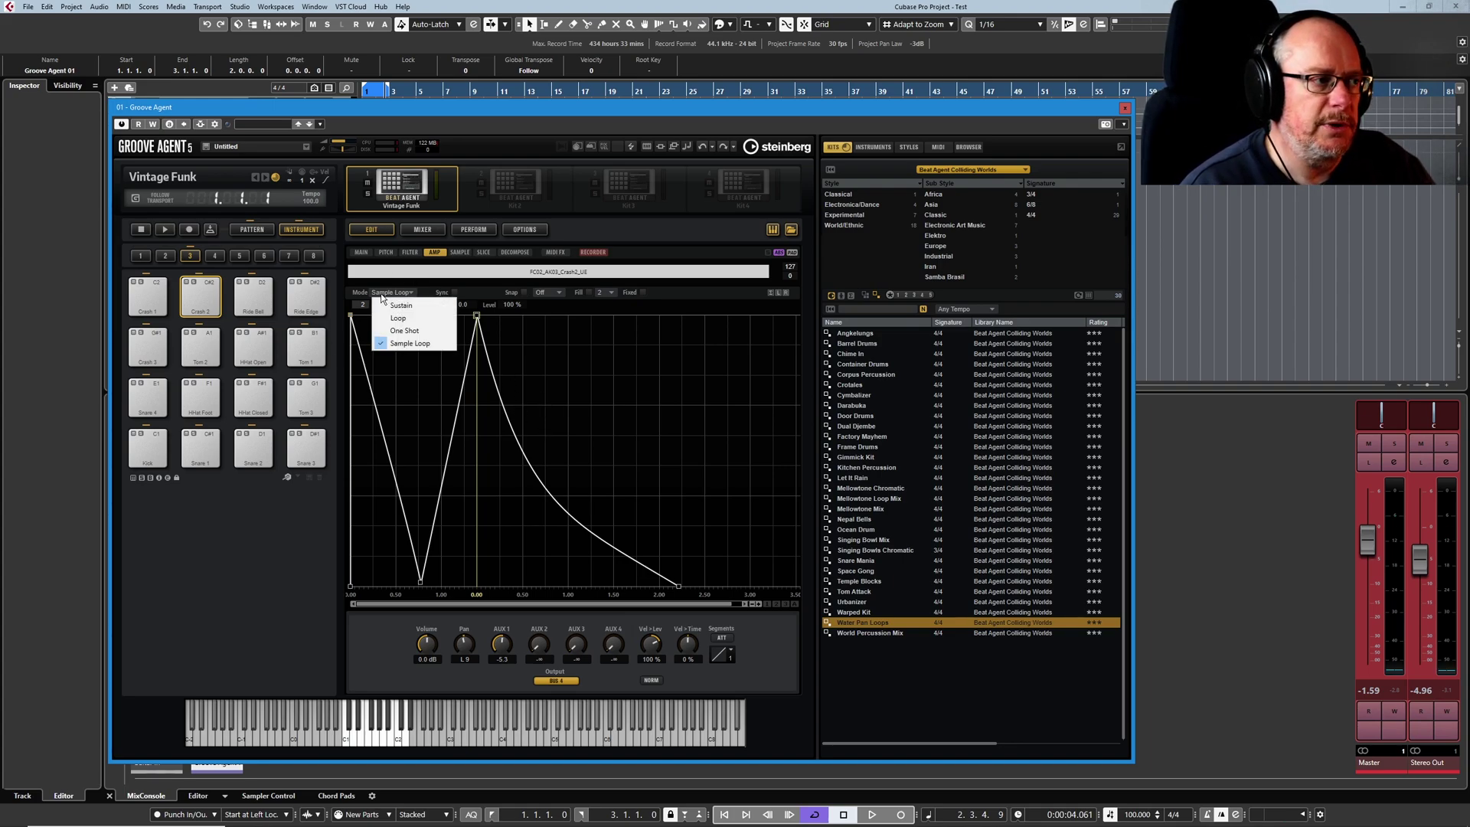
left_click(414, 320)
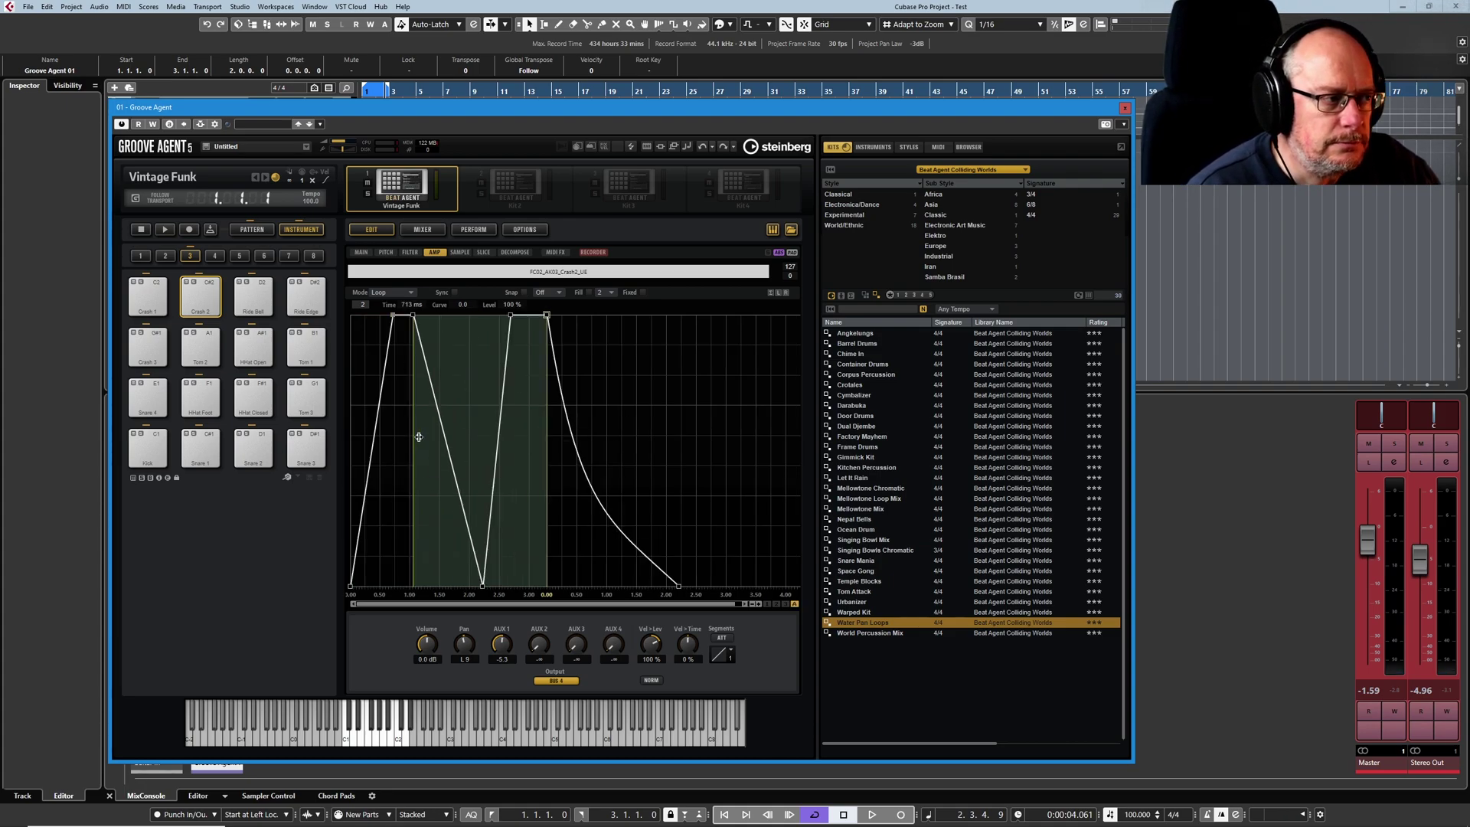
mouse_move(413, 436)
left_mouse_down()
mouse_move(502, 434)
mouse_move(390, 433)
mouse_move(430, 428)
mouse_move(414, 431)
left_mouse_up()
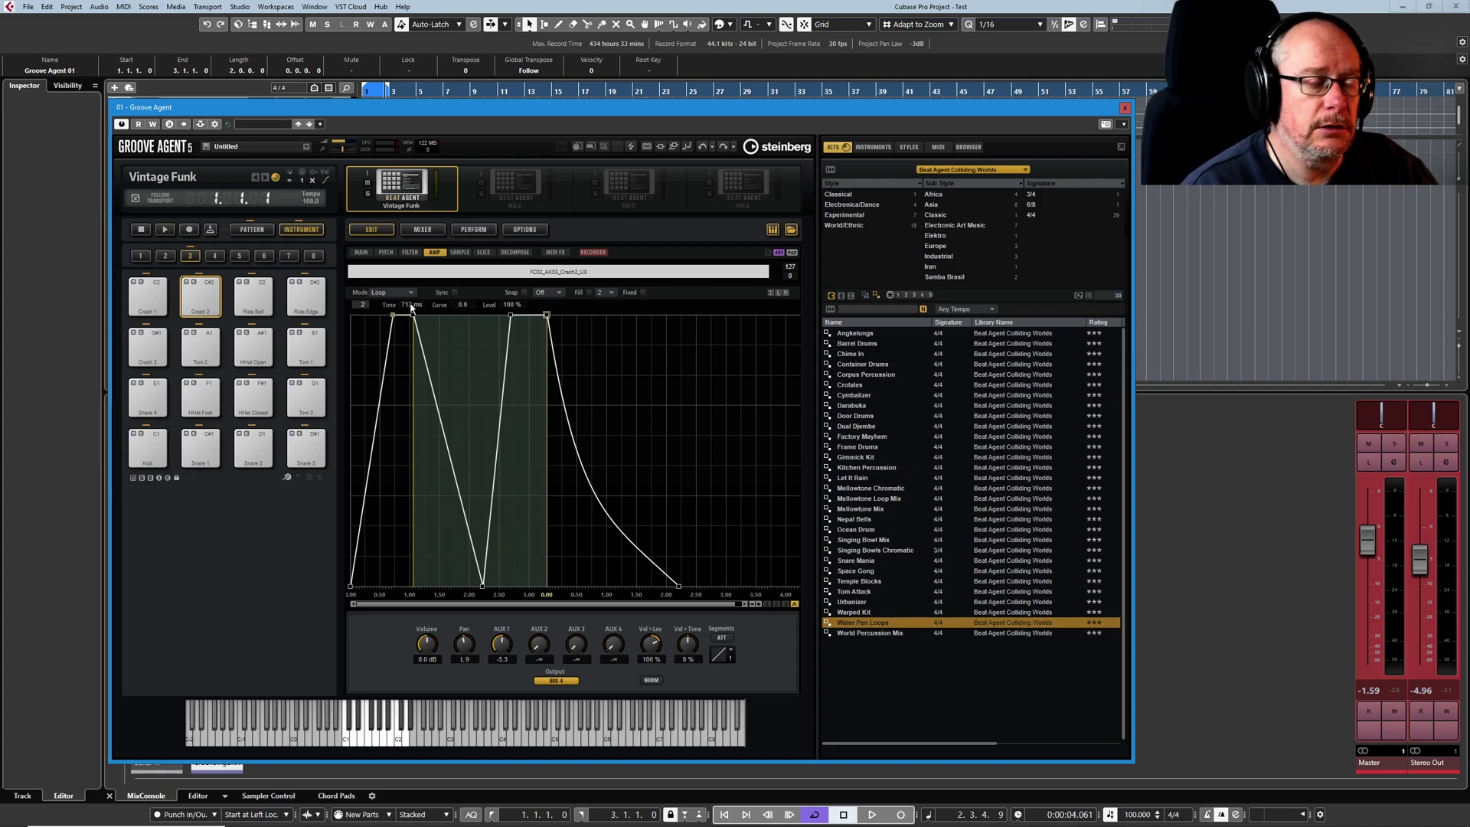
left_click(458, 252)
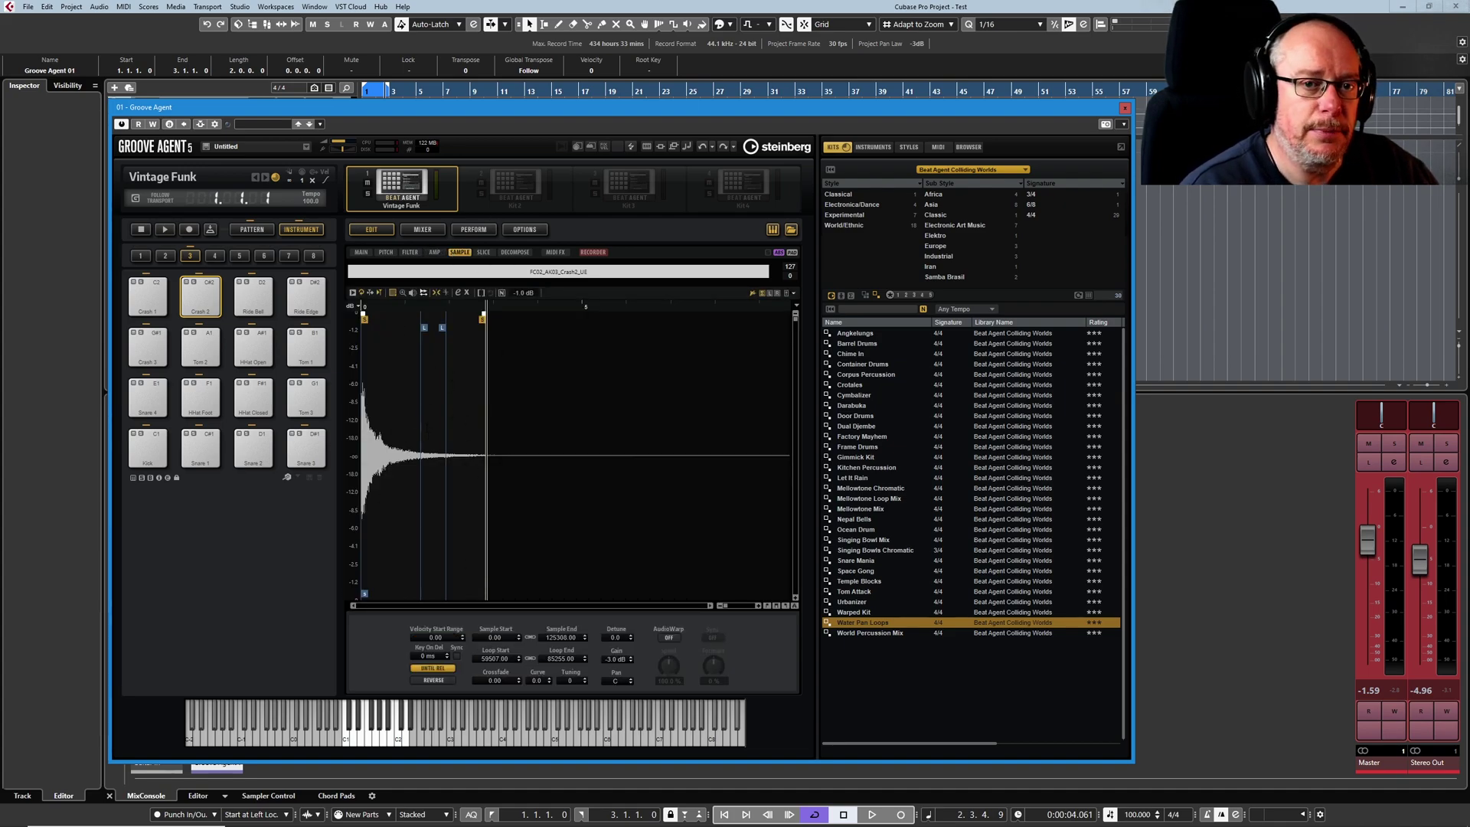
left_click(434, 251)
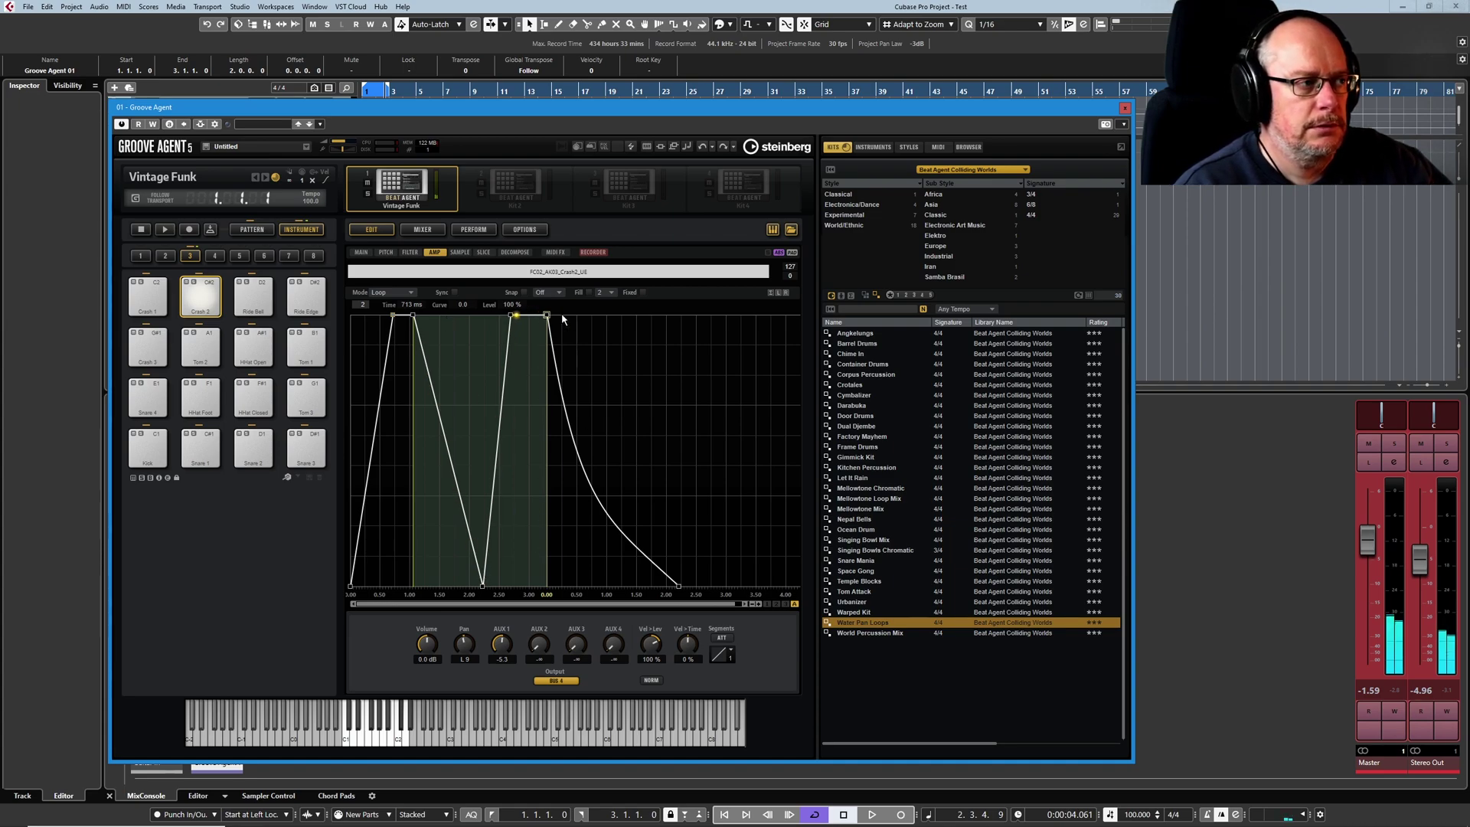
left_click(459, 251)
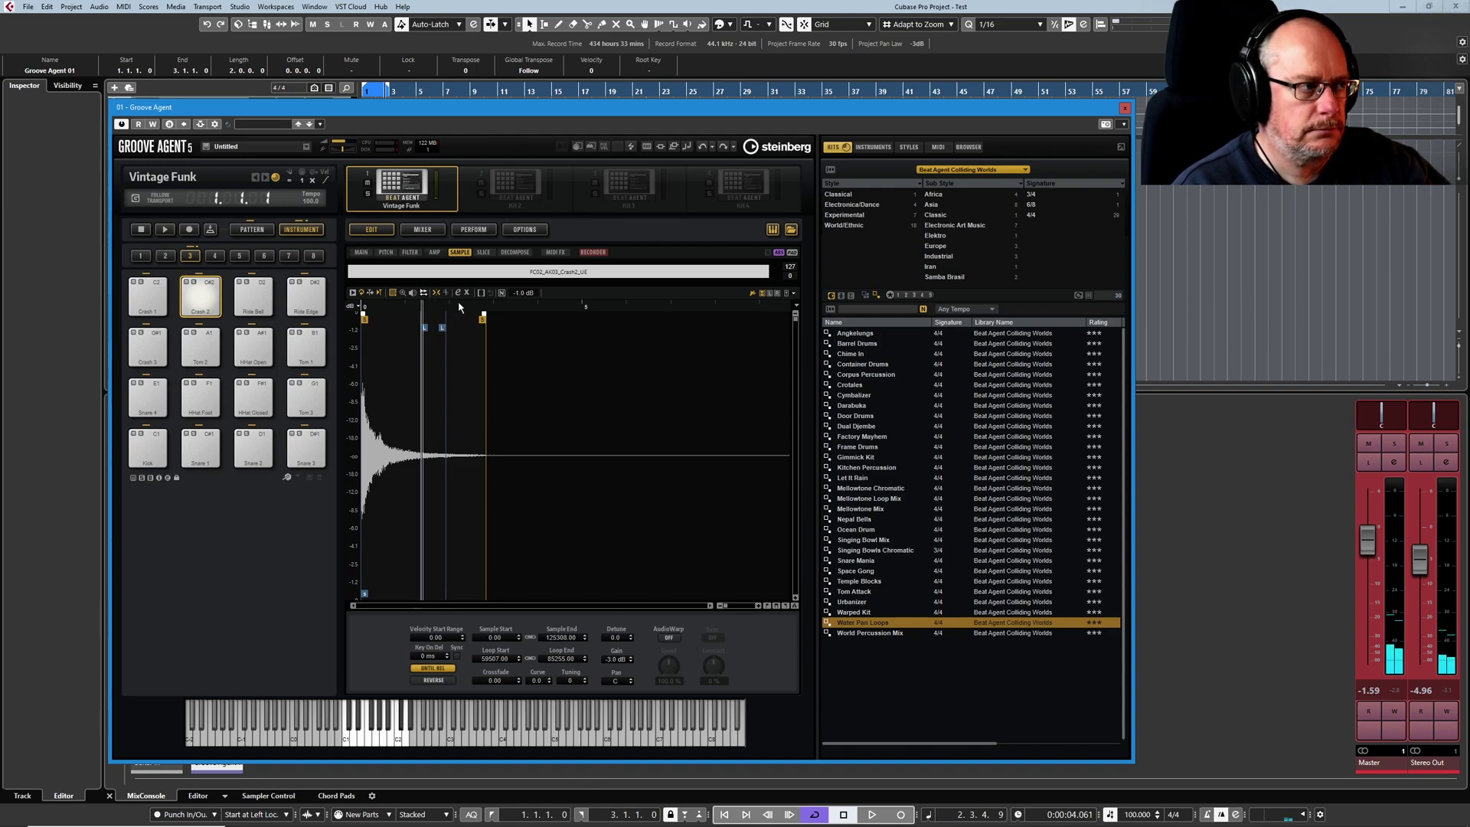
left_click(434, 252)
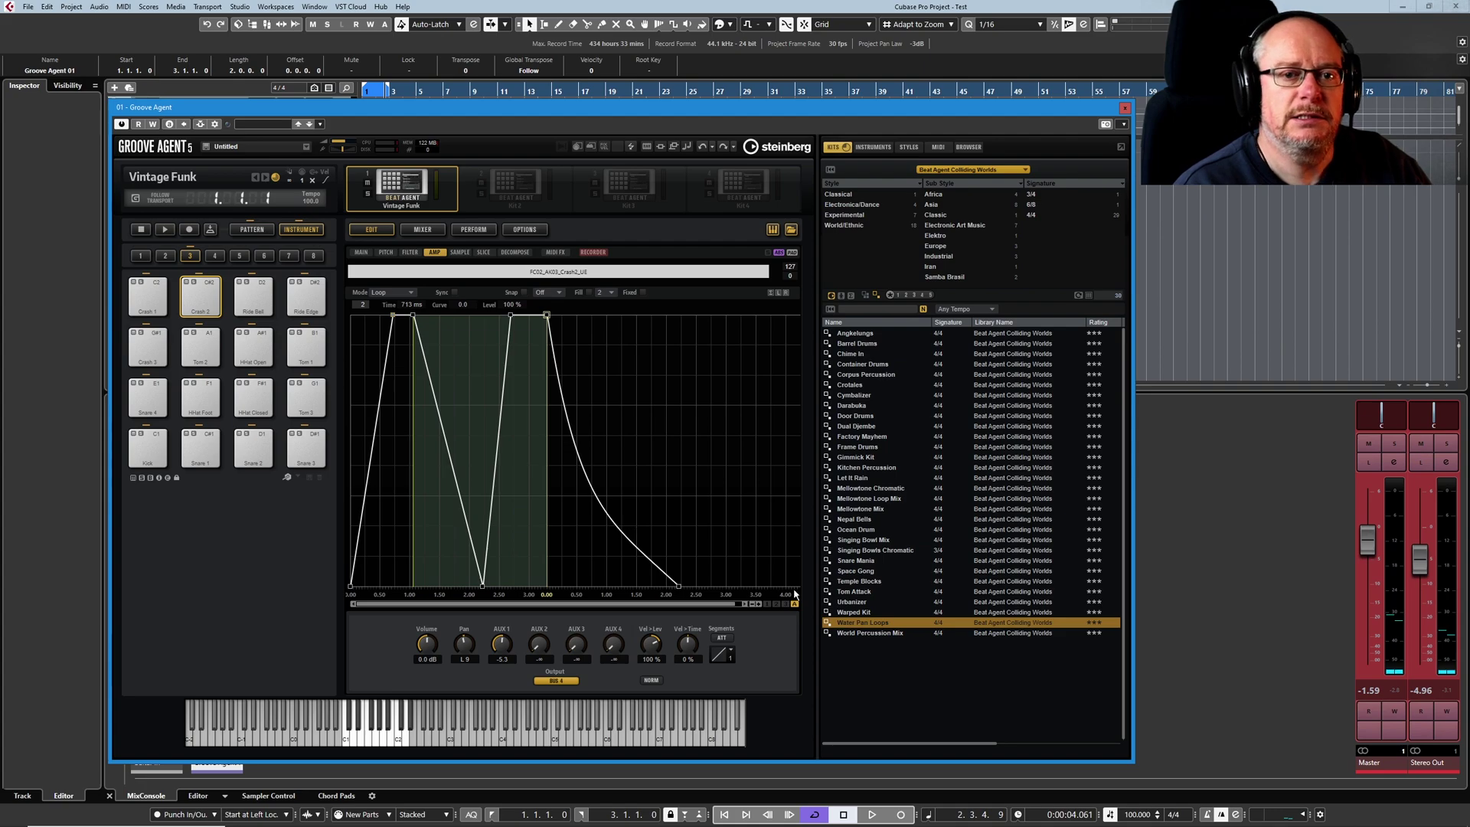
- Add a new node on the envelope's decay curve and set the mode to One Shot
double_click(624, 419)
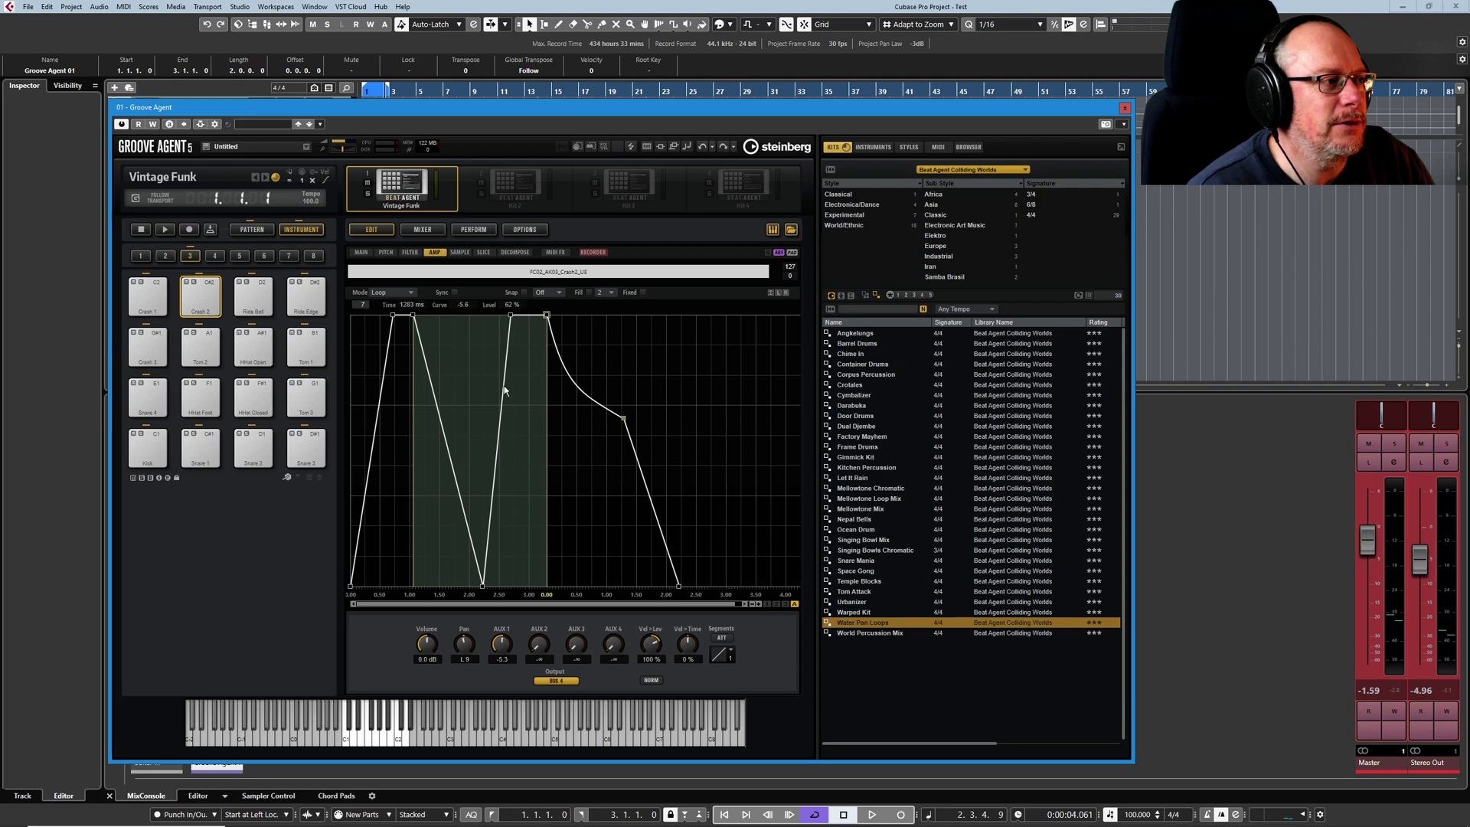
left_click(419, 331)
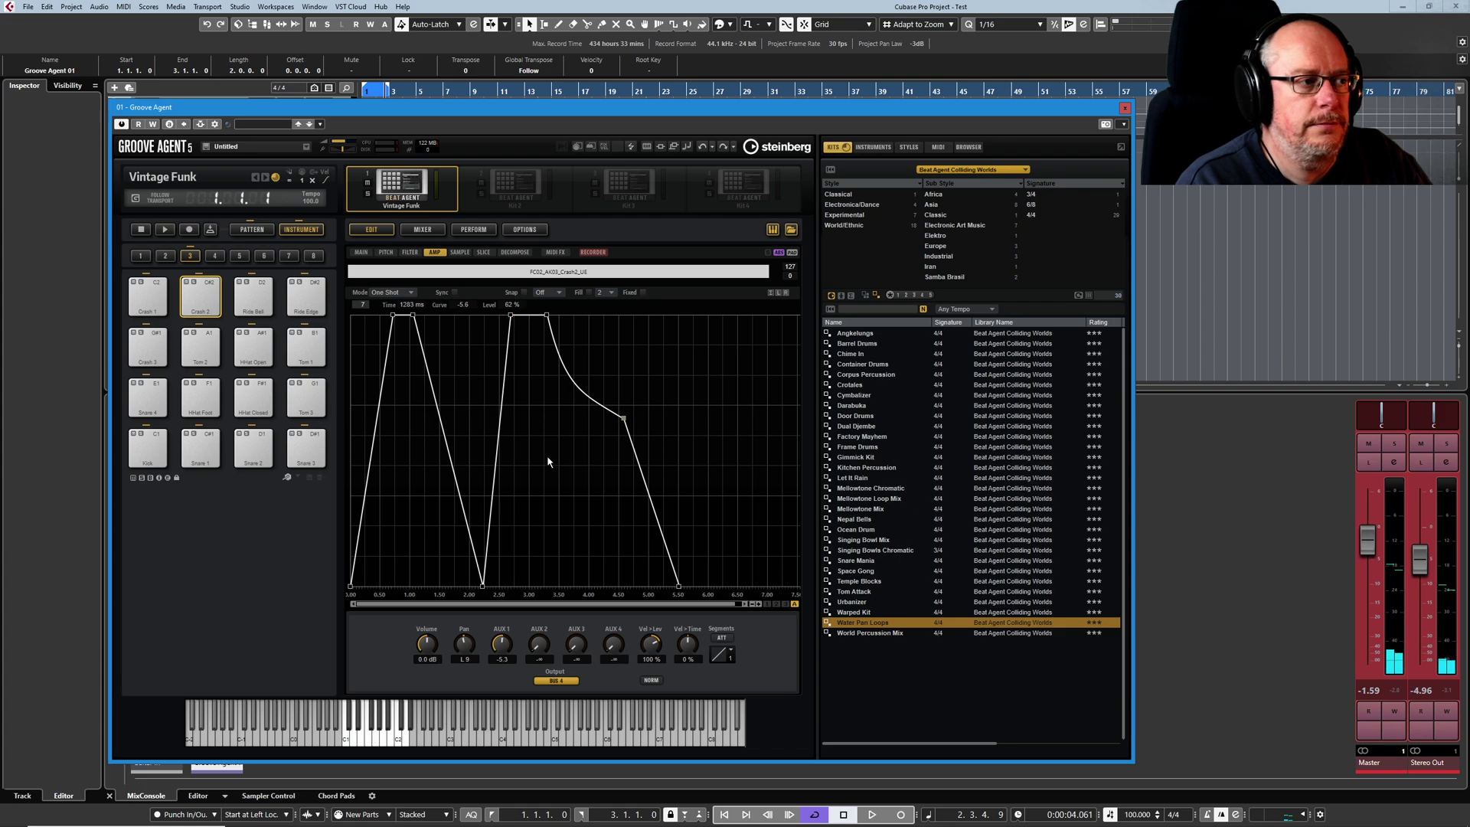
- Return to the Crash 2 SAMPLE page showing the looping crash waveform
left_click(458, 253)
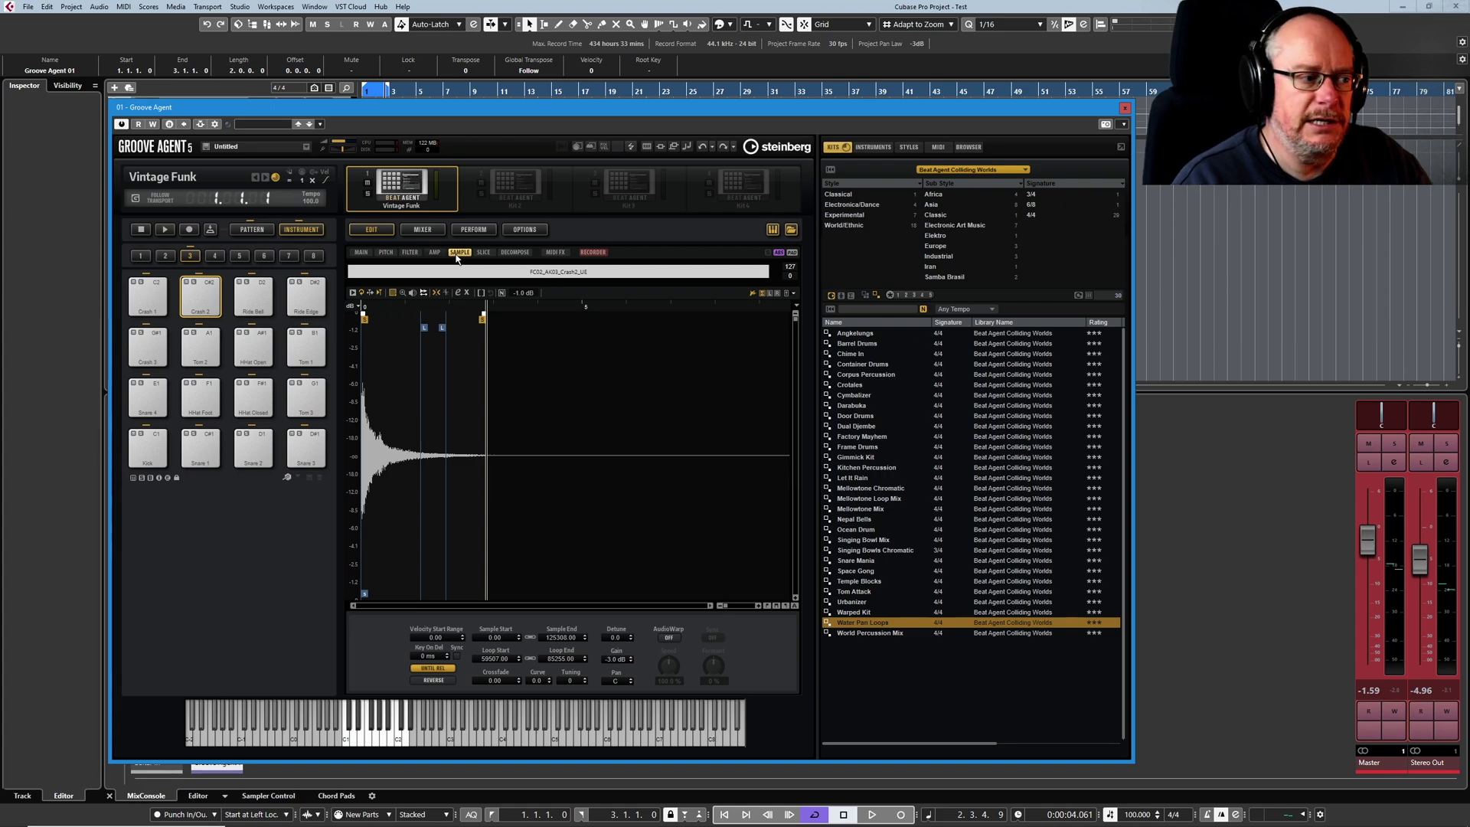
left_click(434, 668)
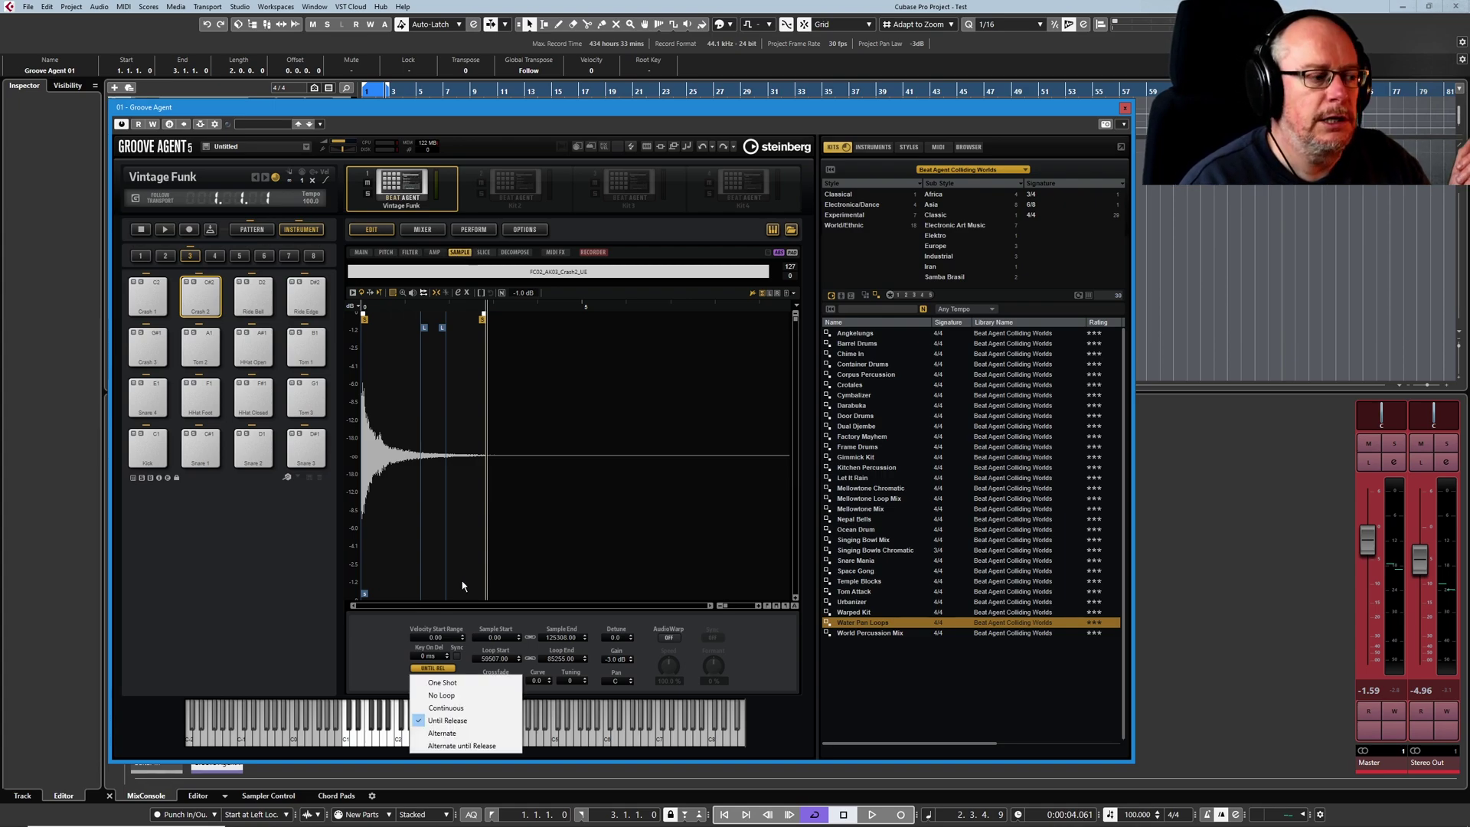
left_click(444, 680)
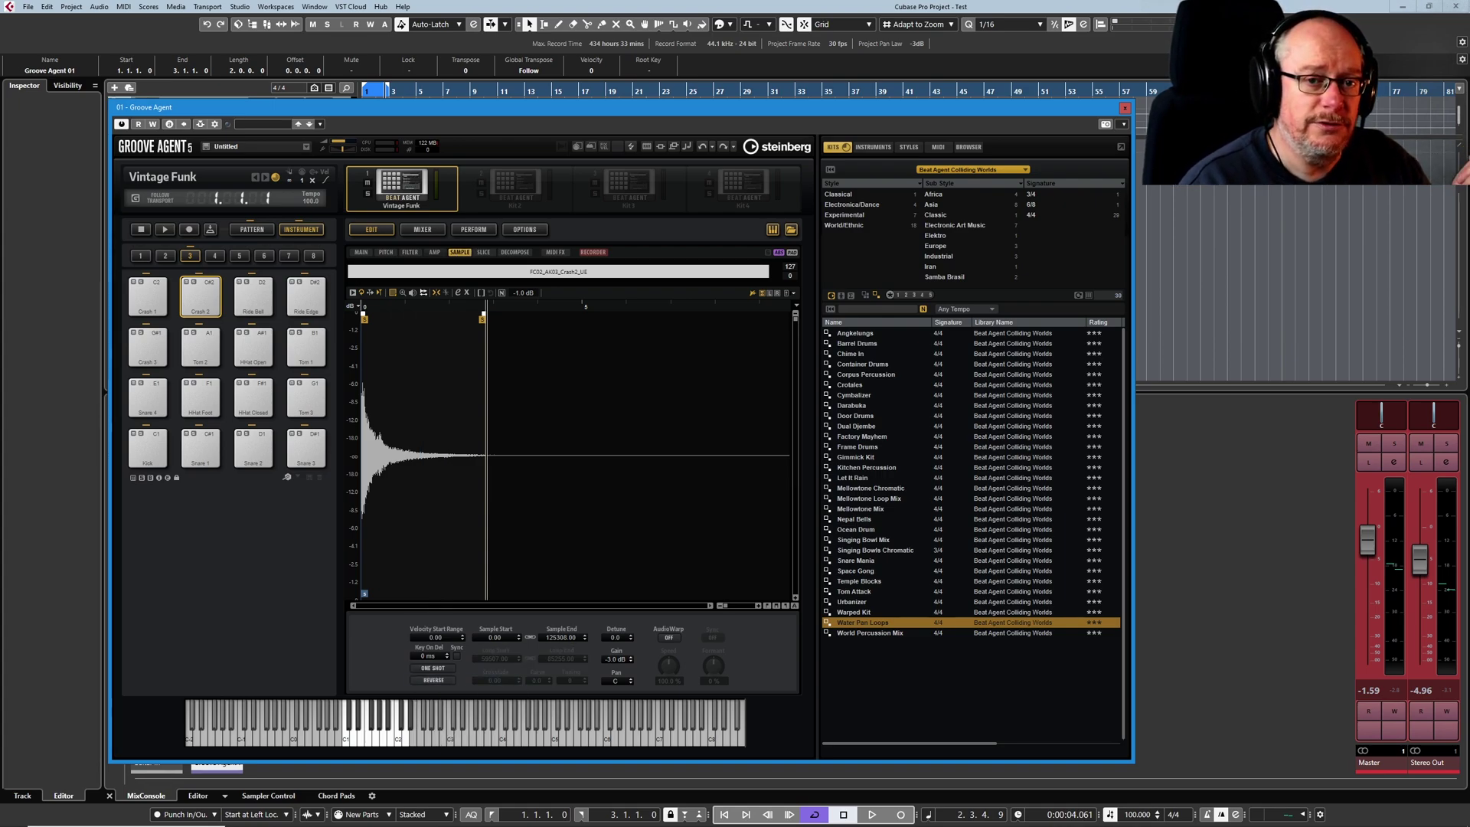
left_click(435, 252)
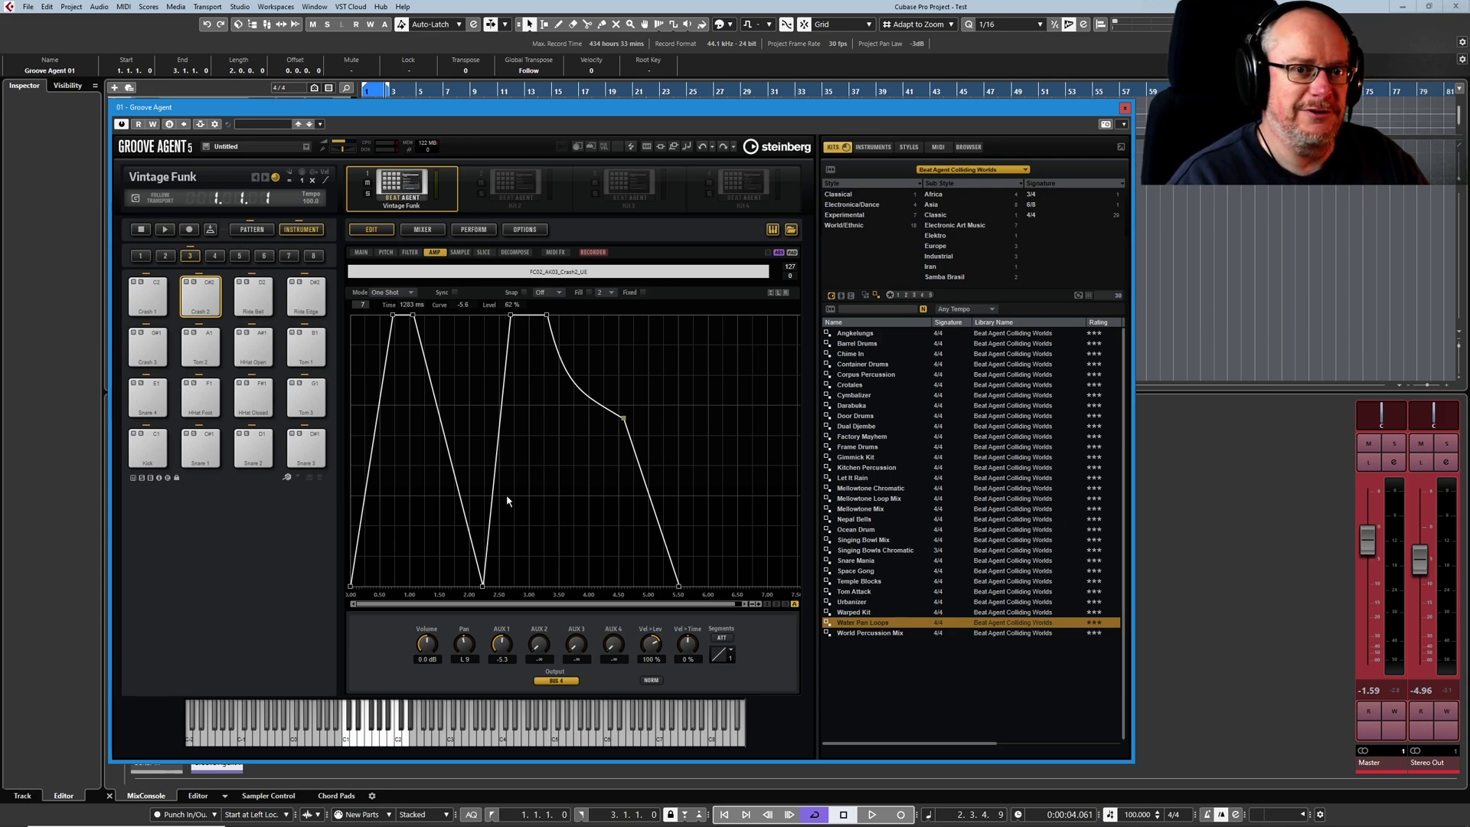
left_click(460, 252)
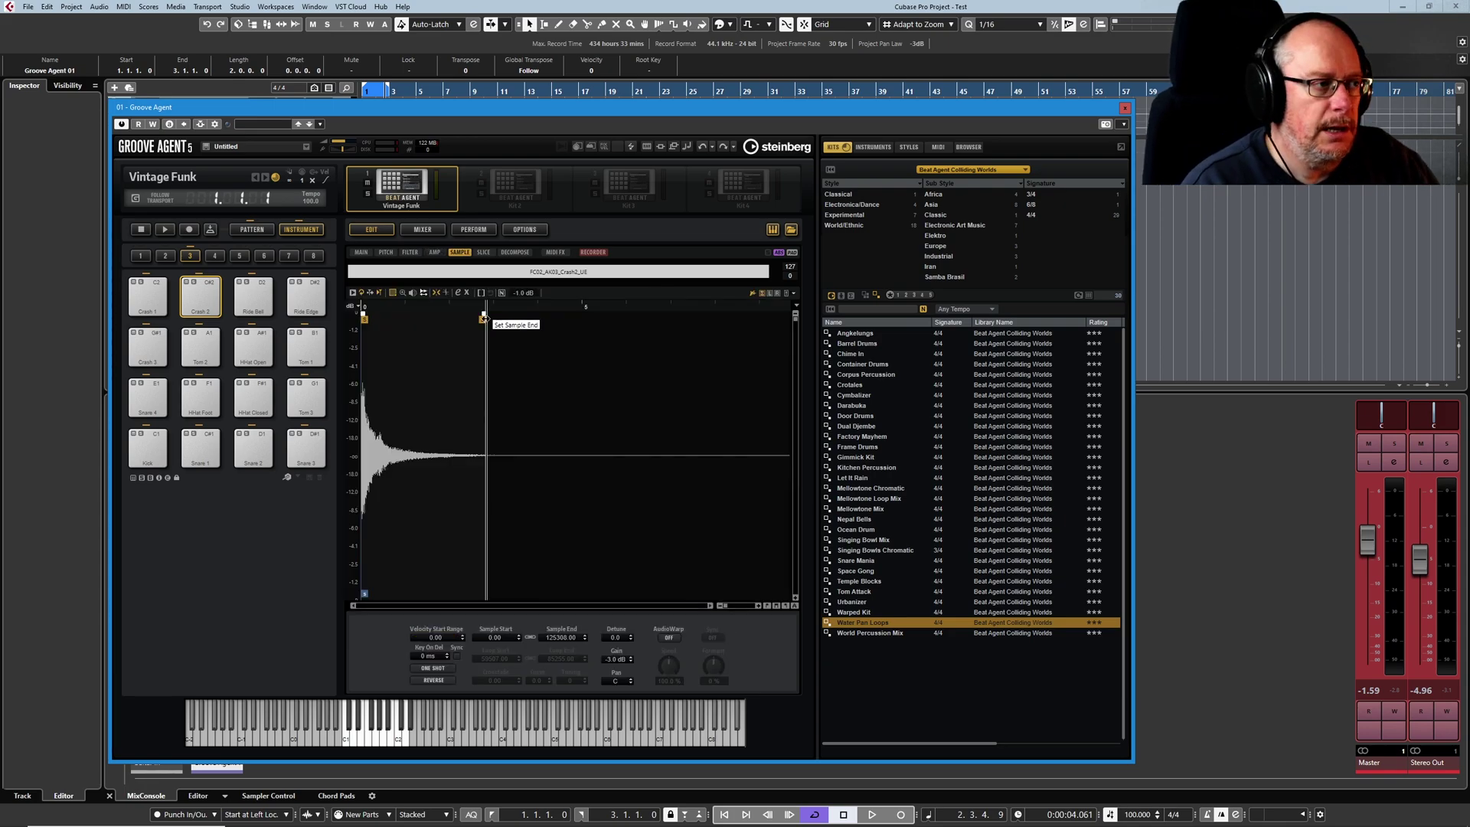
left_click_drag(484, 317, 812, 338)
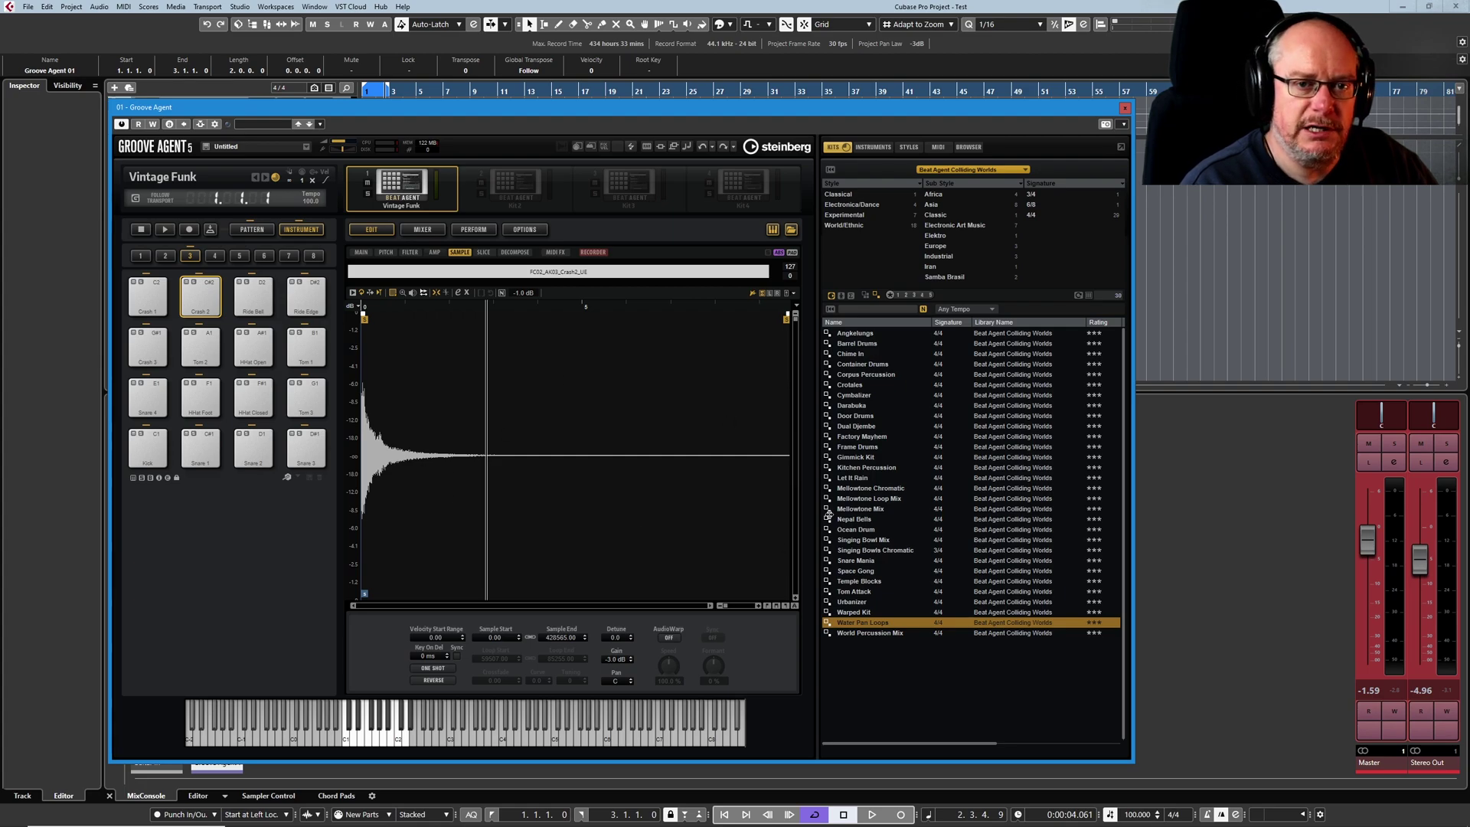
left_click(434, 253)
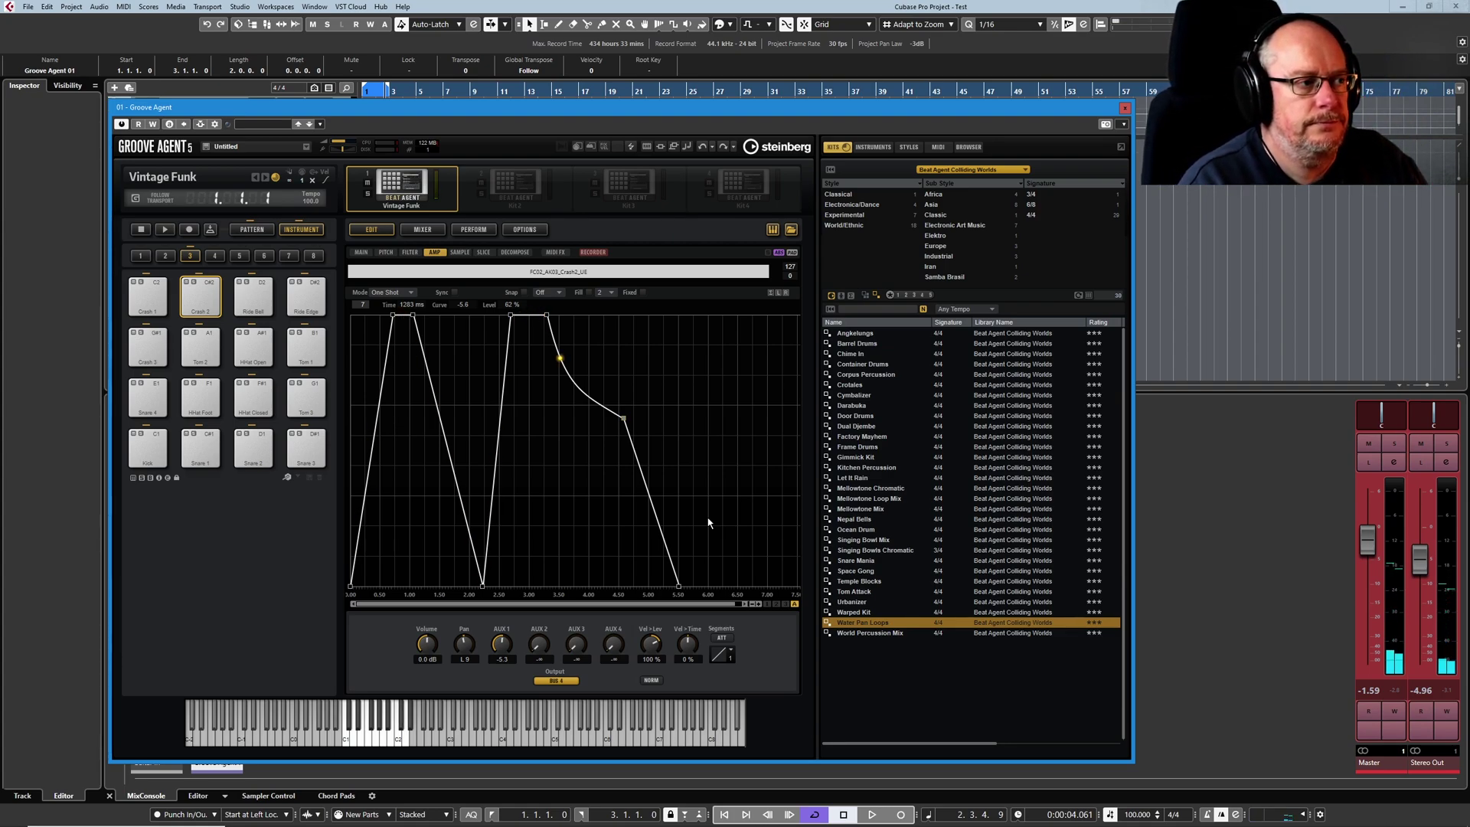
left_click(459, 252)
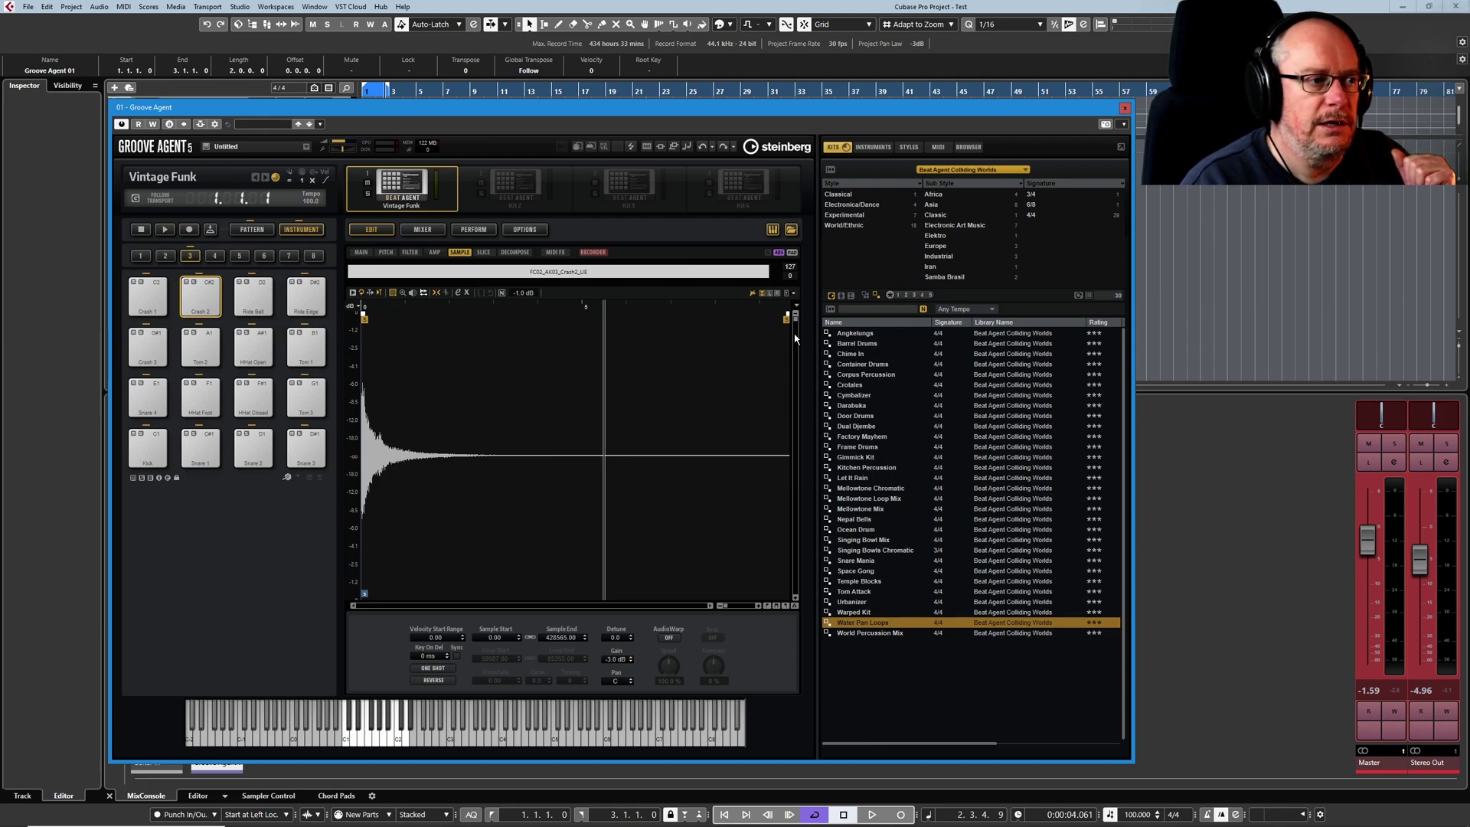
- Move the crash sample's end marker far left to shorten it, then show the AMP envelope
left_click_drag(787, 320, 526, 342)
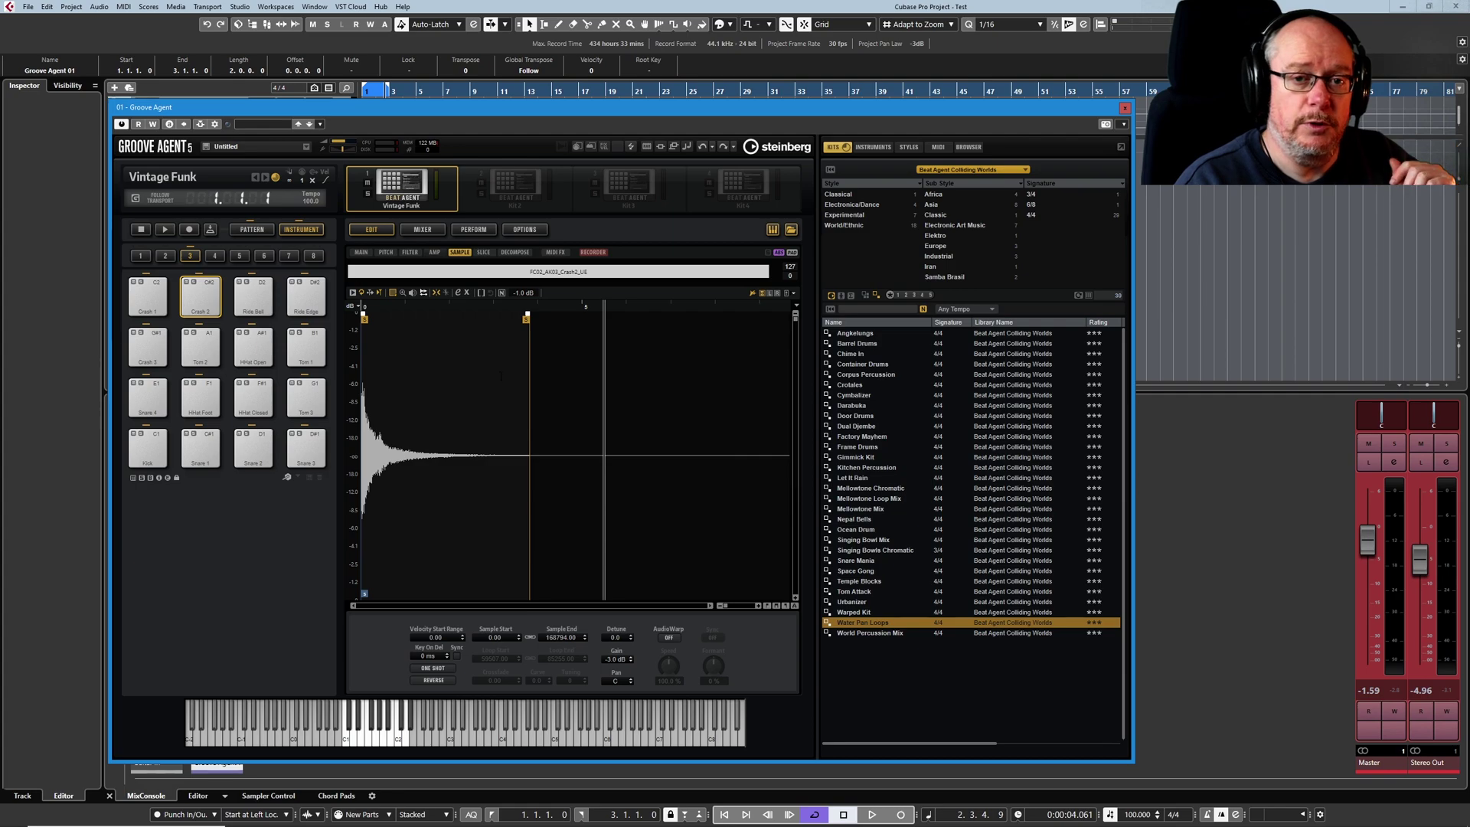
left_click(434, 252)
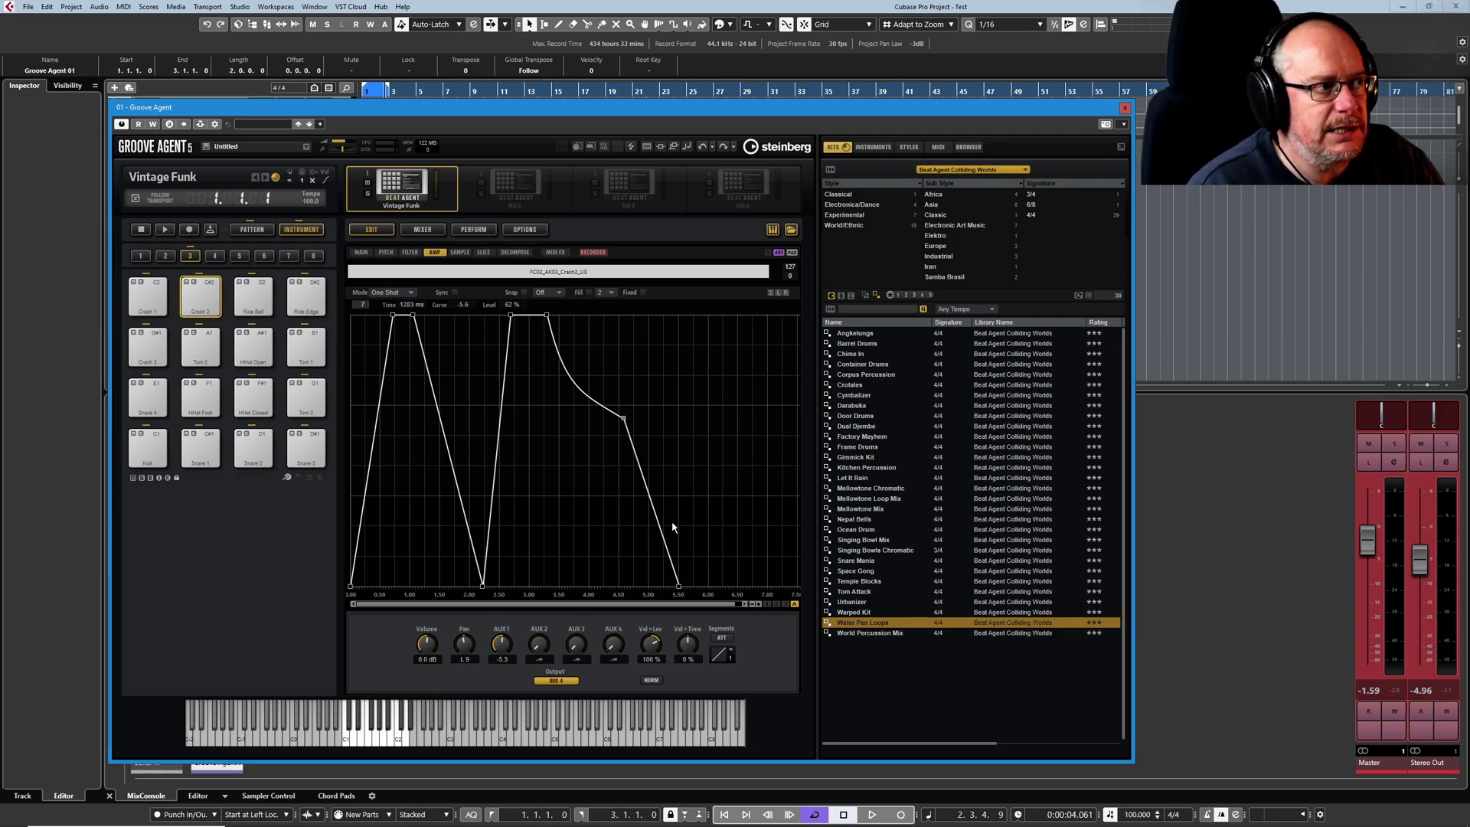
- Check the mixer's aux reverb, raise the crash's AUX 1 send to about -0.3, then switch it off
left_click(417, 238)
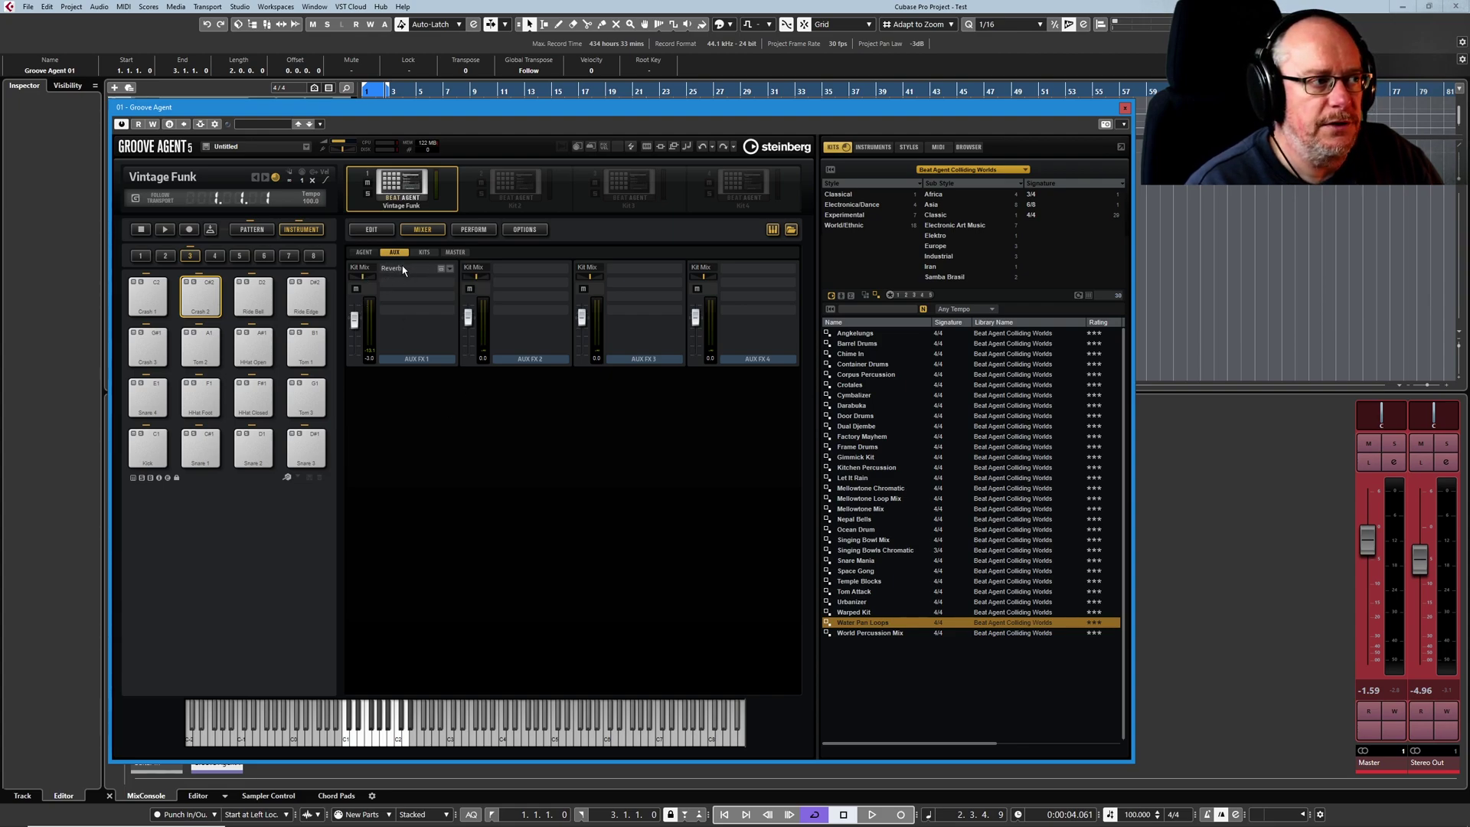
left_click(373, 230)
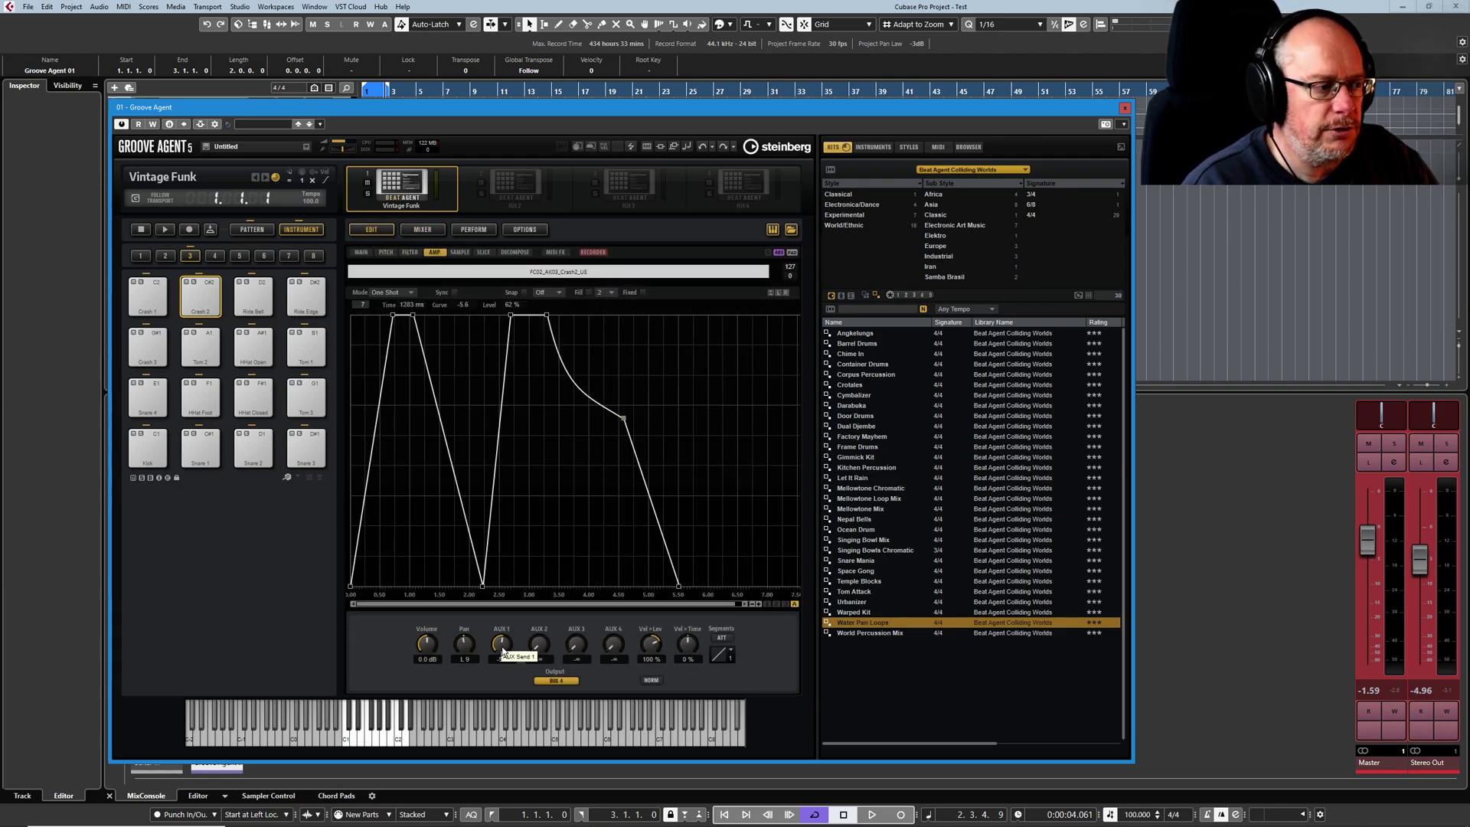
left_click_drag(502, 646, 499, 598)
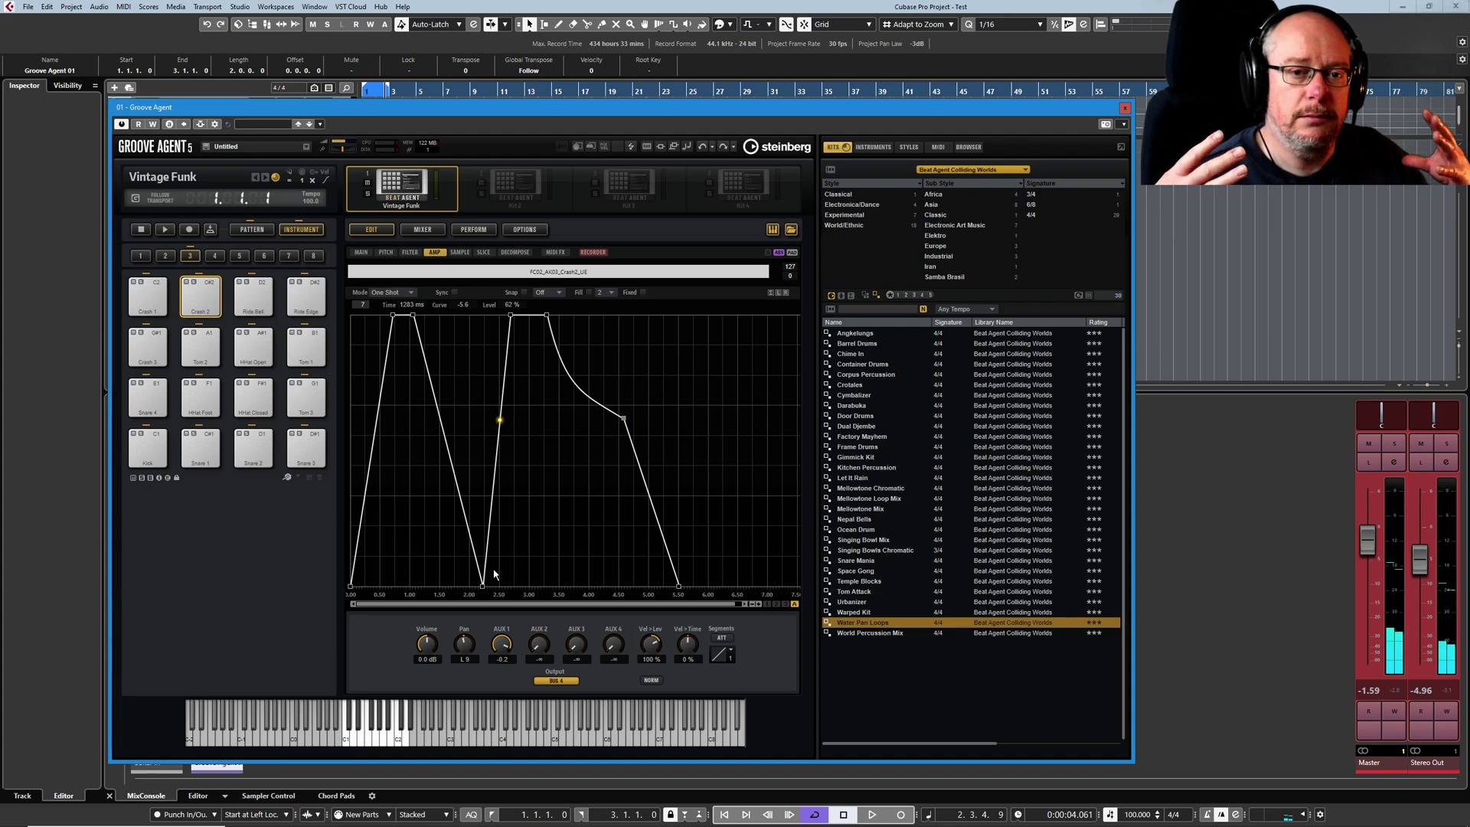
left_click(502, 645, "ctrl")
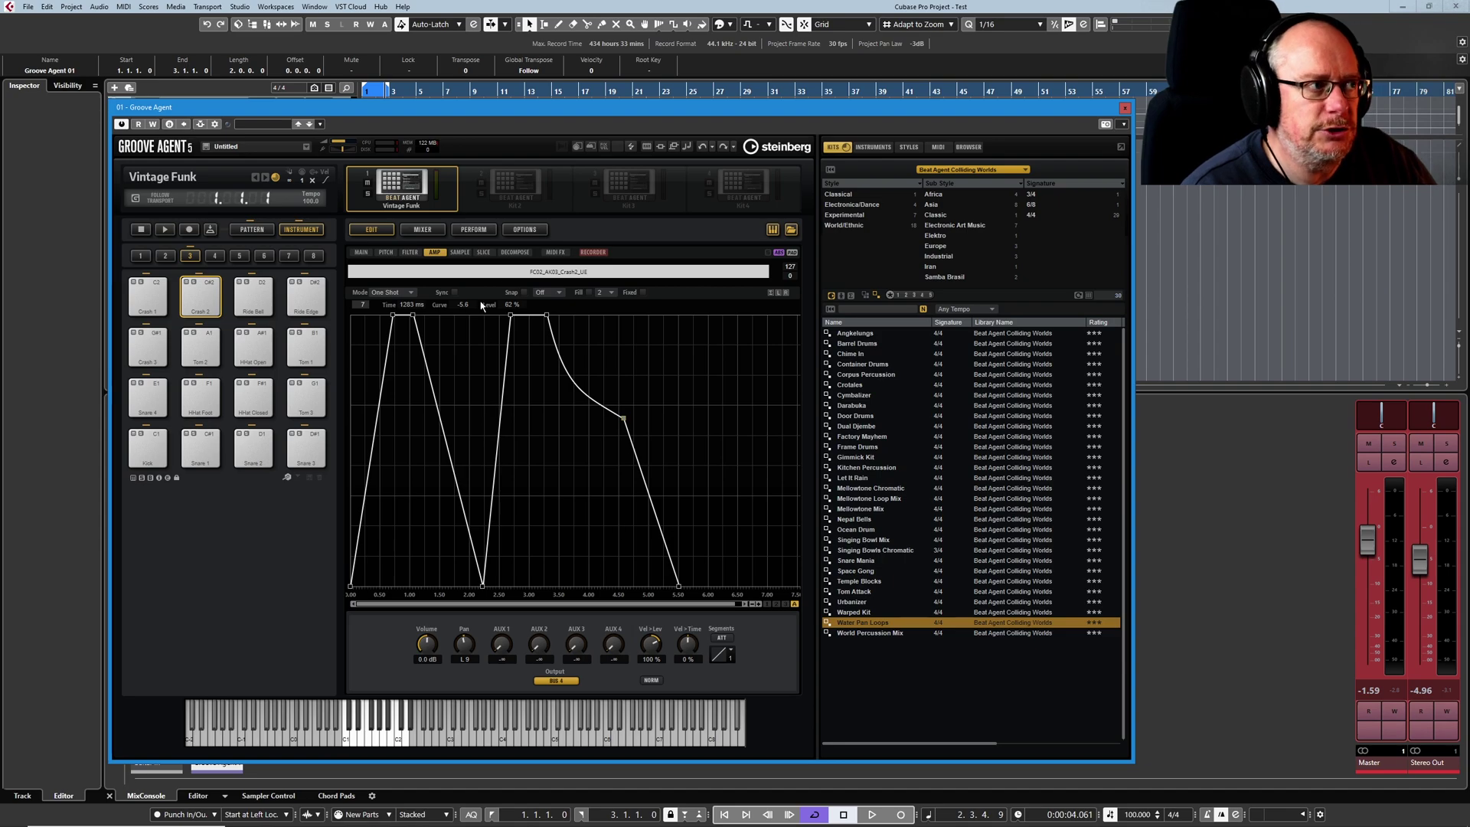
- Load the Dual Djembe kit into the slot with Load Kit With Patterns
right_click(408, 186)
left_click(458, 204)
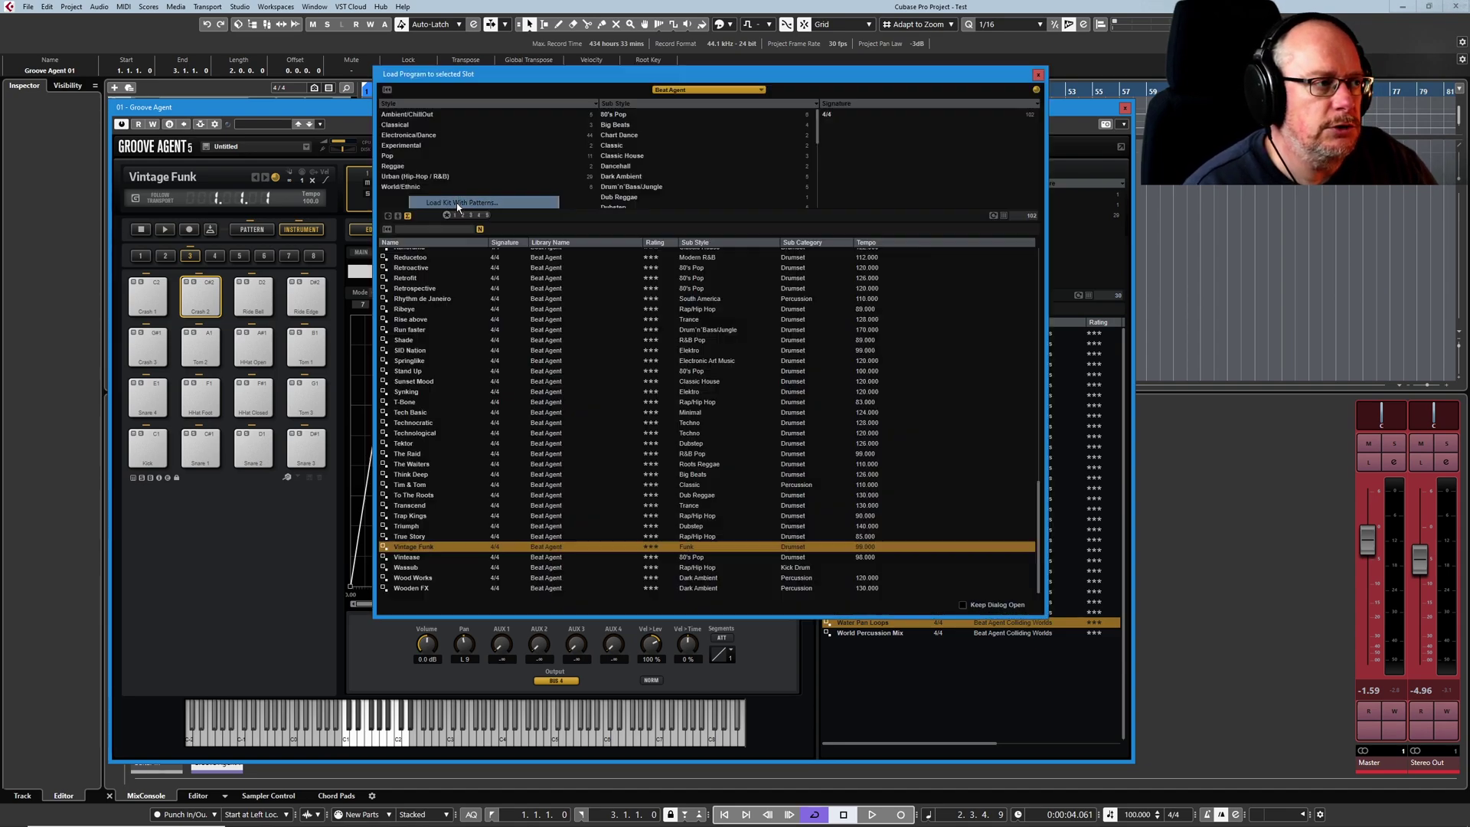
left_click(696, 90)
left_click(479, 117)
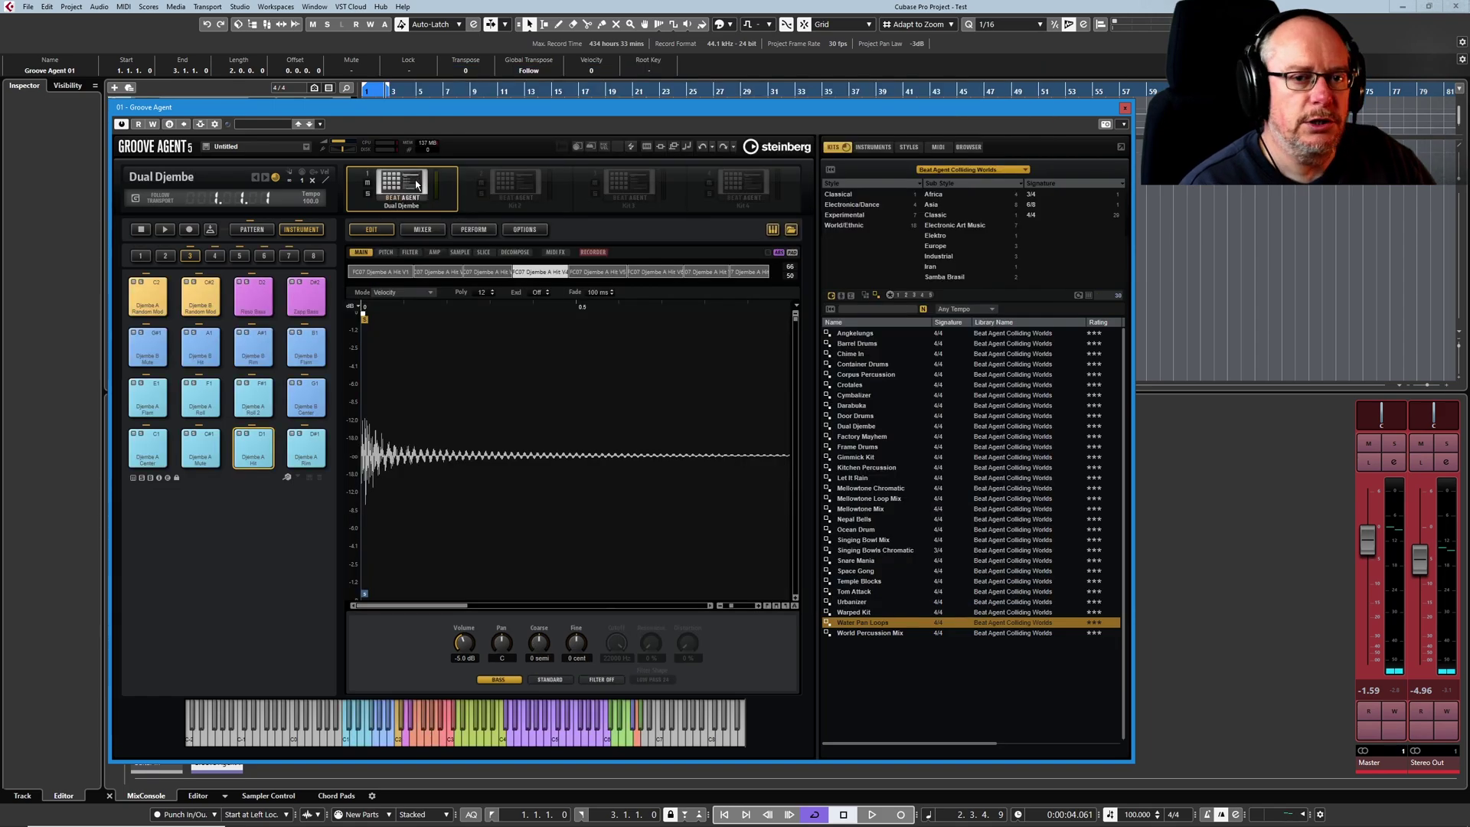
- Play the Djembe A Hit pad softly and harder, then view its quieter and V4 velocity-layer samples
left_click(251, 448)
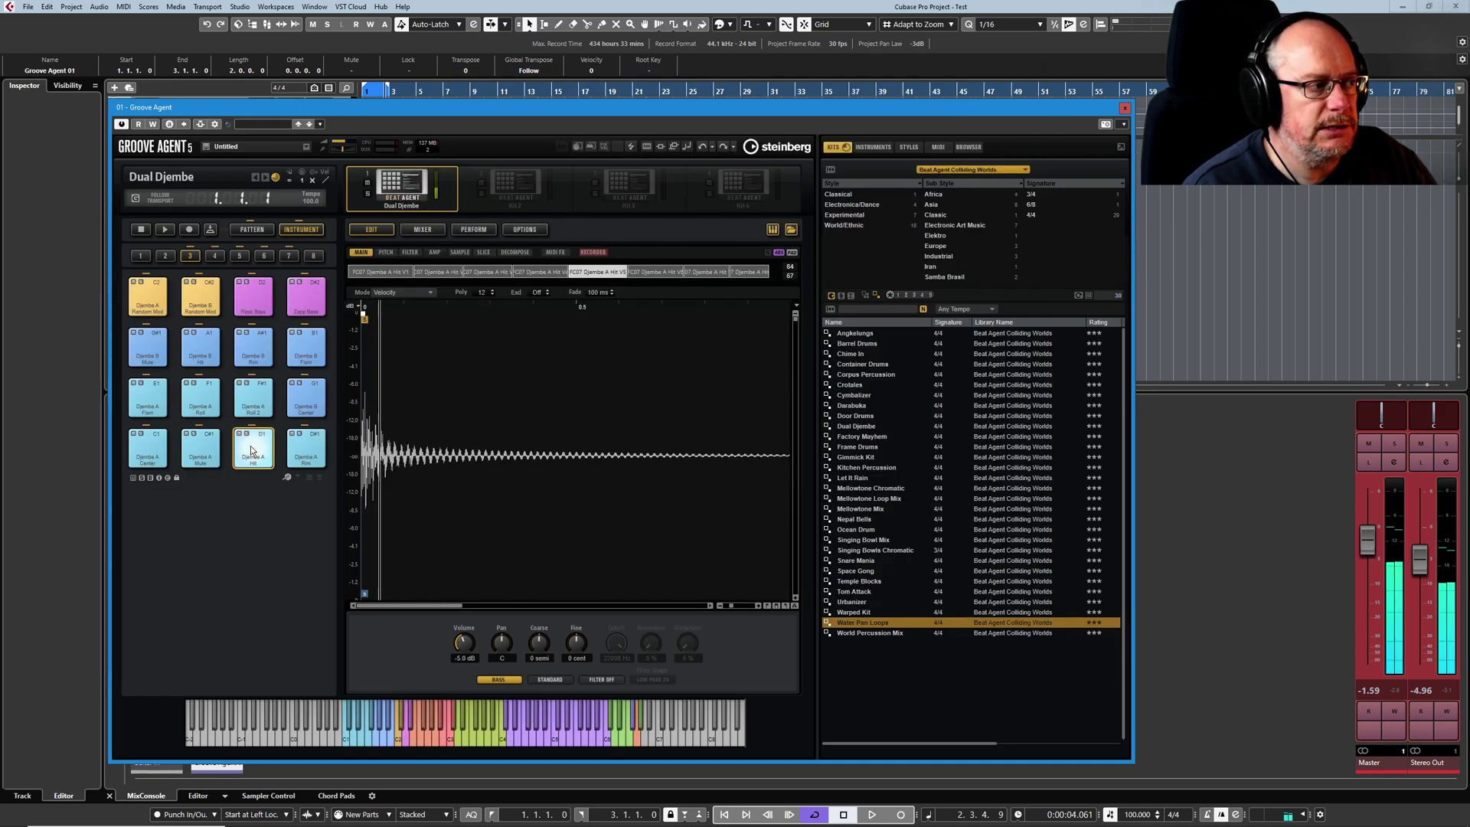
left_click(251, 440)
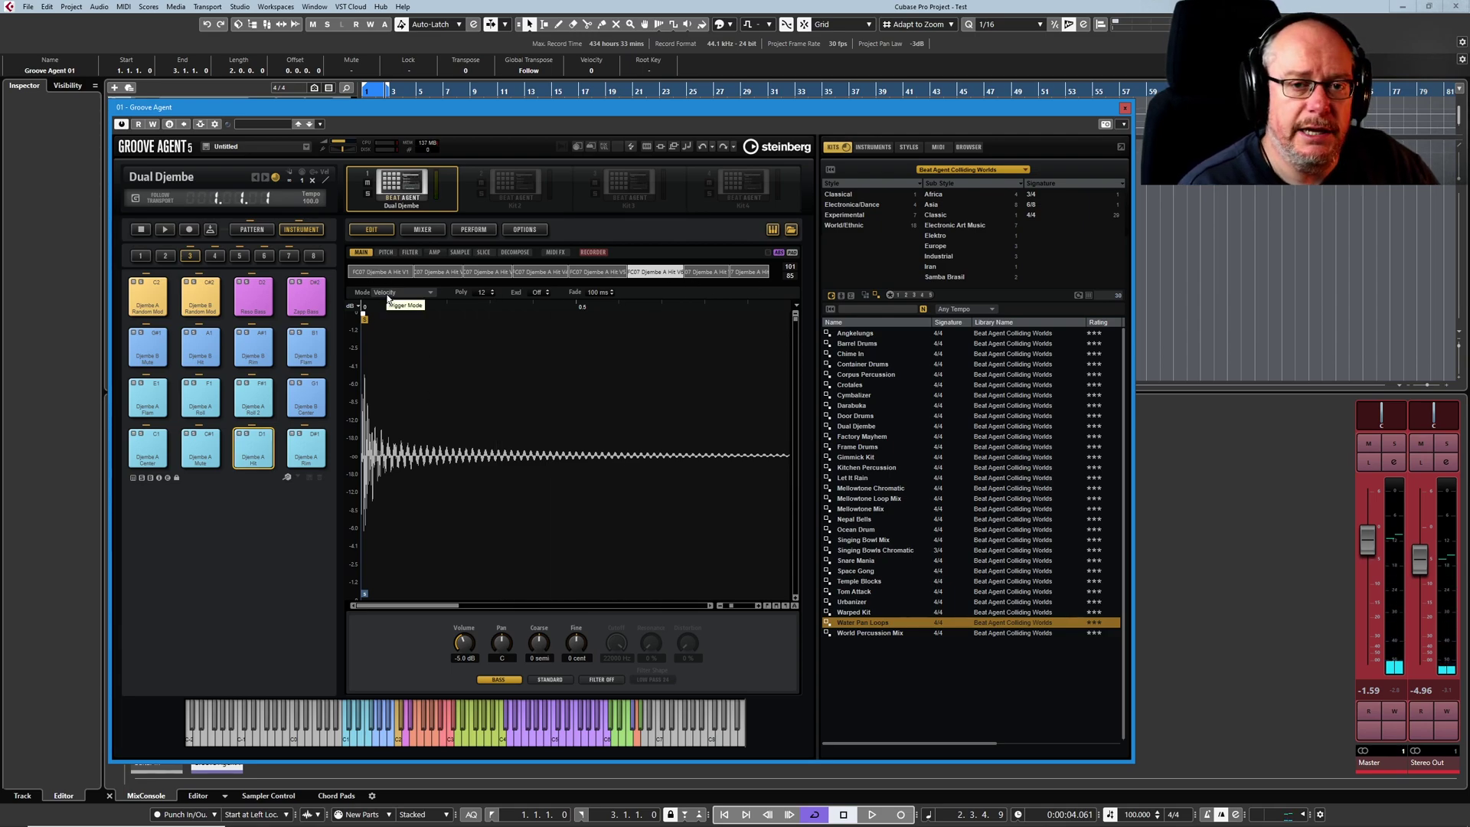
left_click(500, 279)
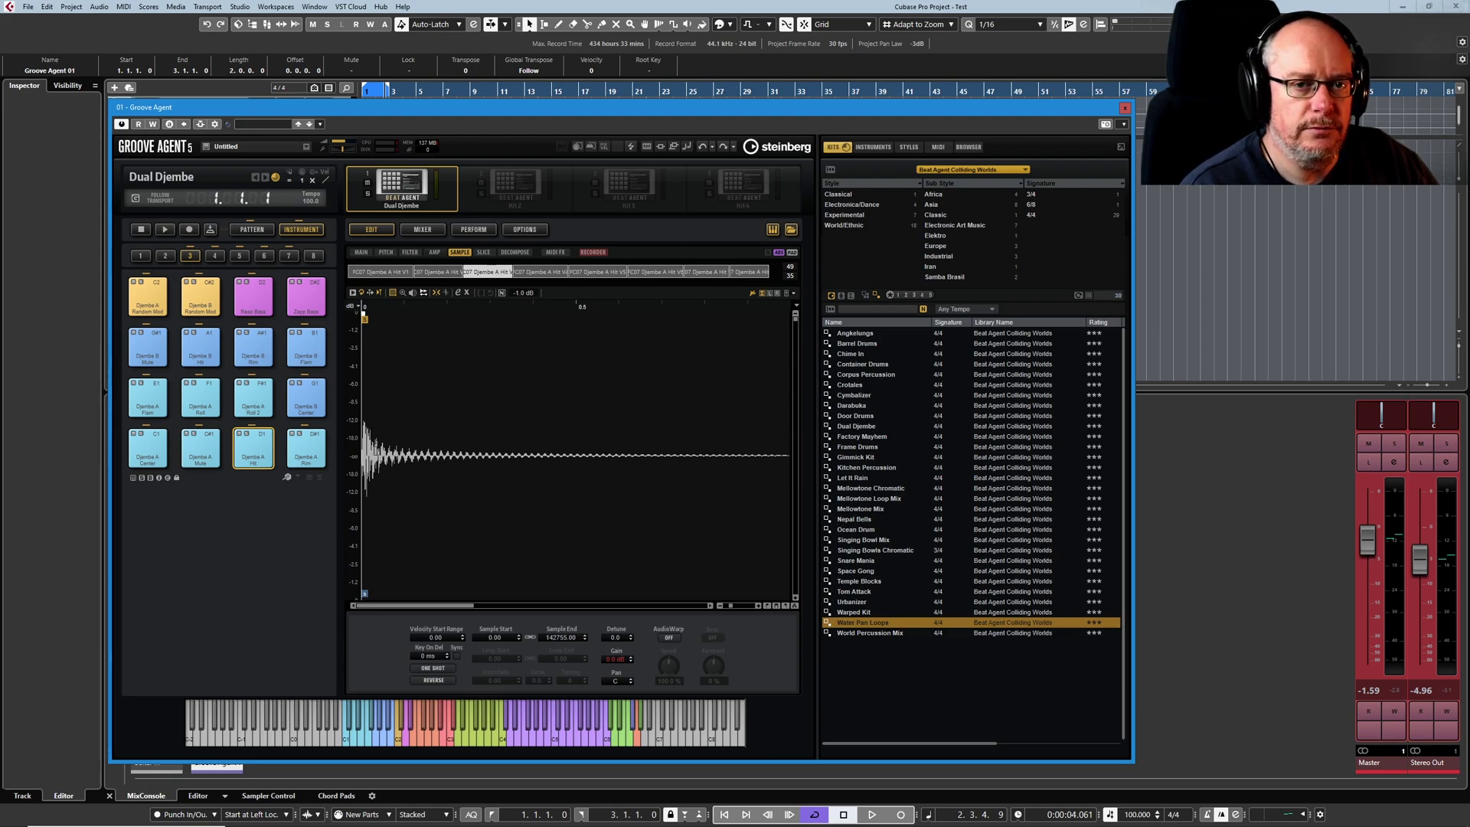
left_click(540, 273)
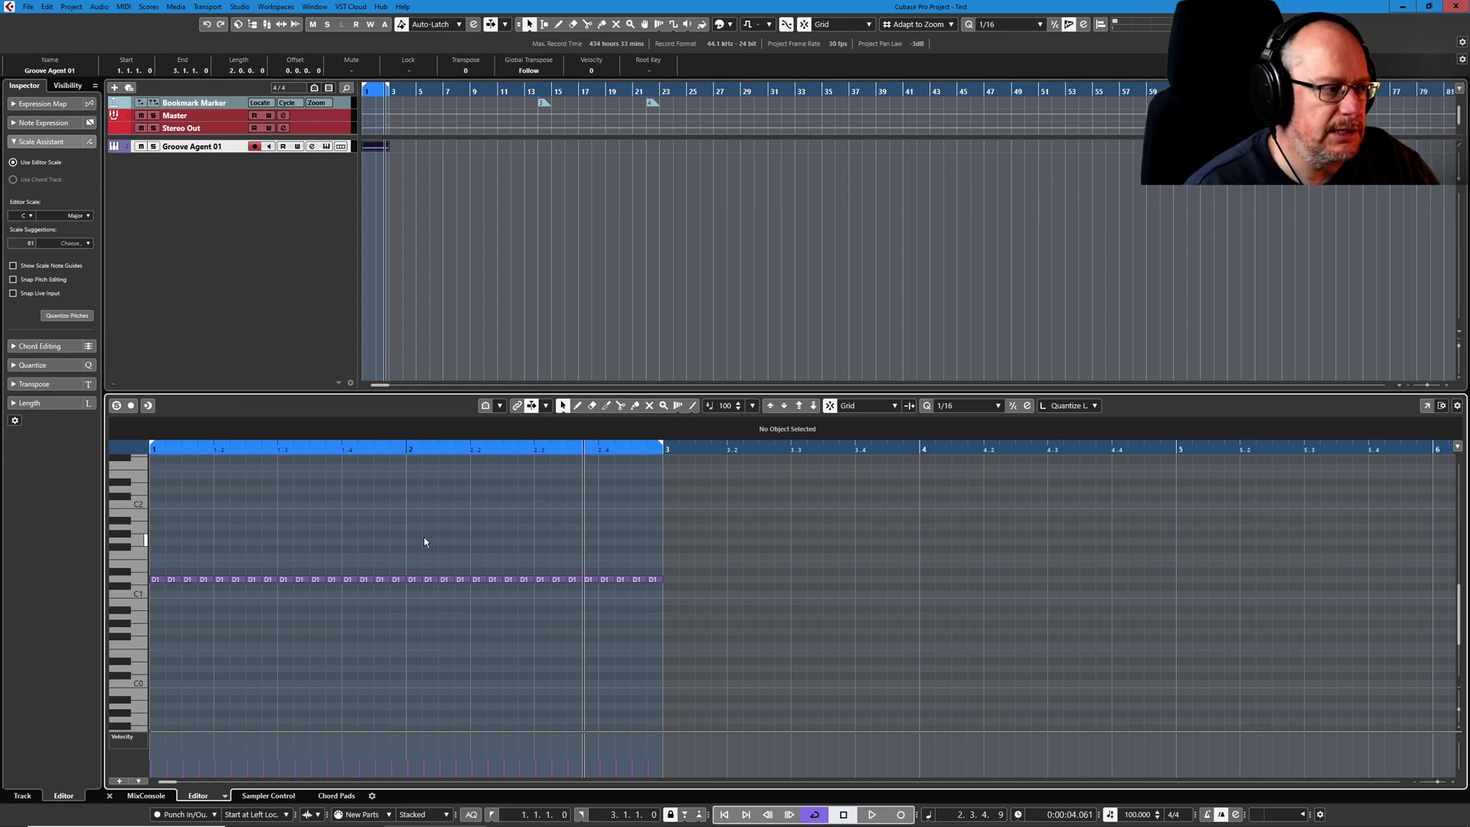
- Select bar 1's then bar 2's D1 notes to compare velocities, then reopen Groove Agent higher
left_click_drag(394, 574, 153, 596)
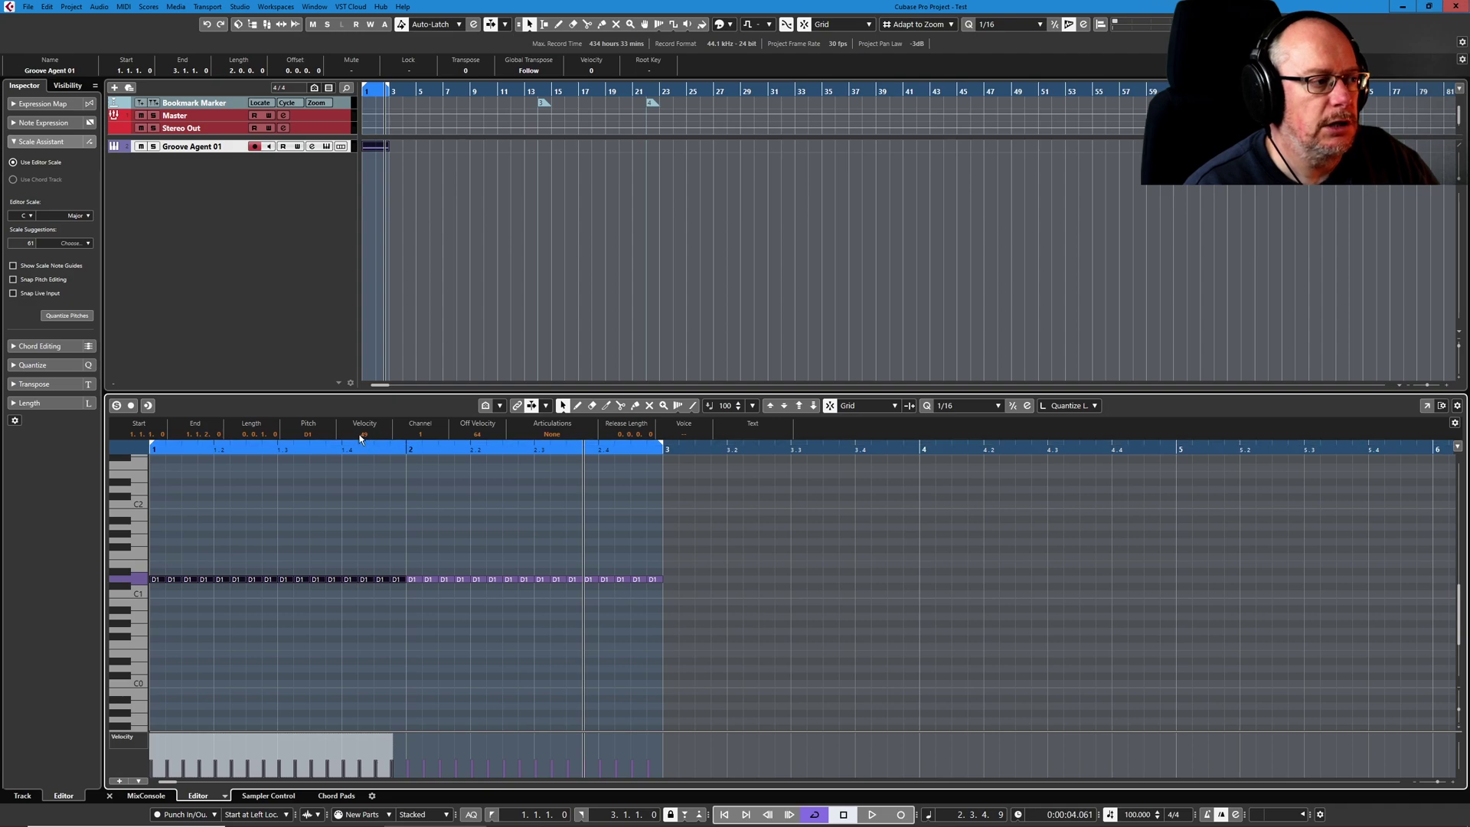
left_click_drag(414, 573, 659, 593)
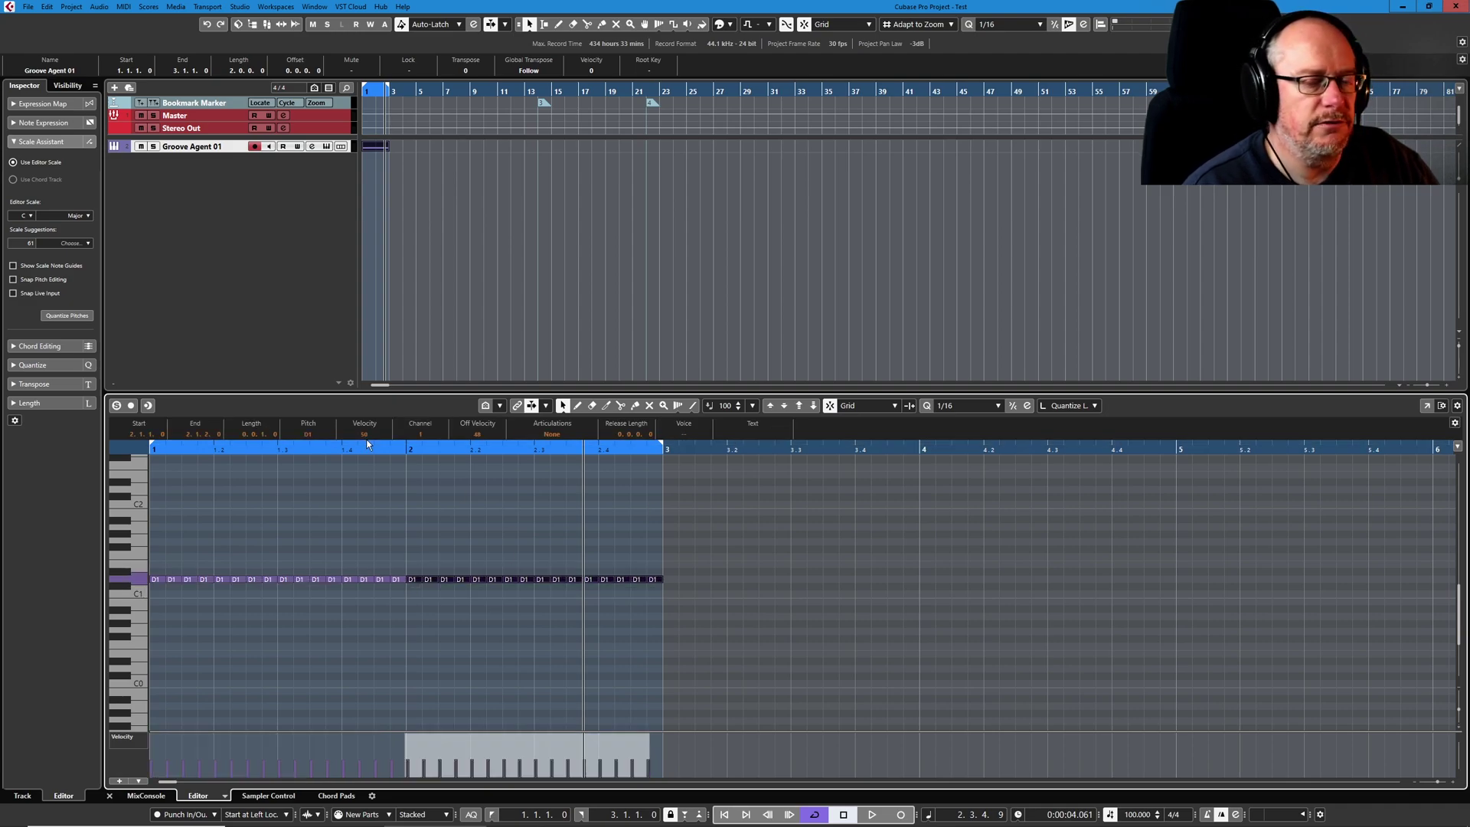
left_click(327, 147)
left_click_drag(482, 110, 481, 75)
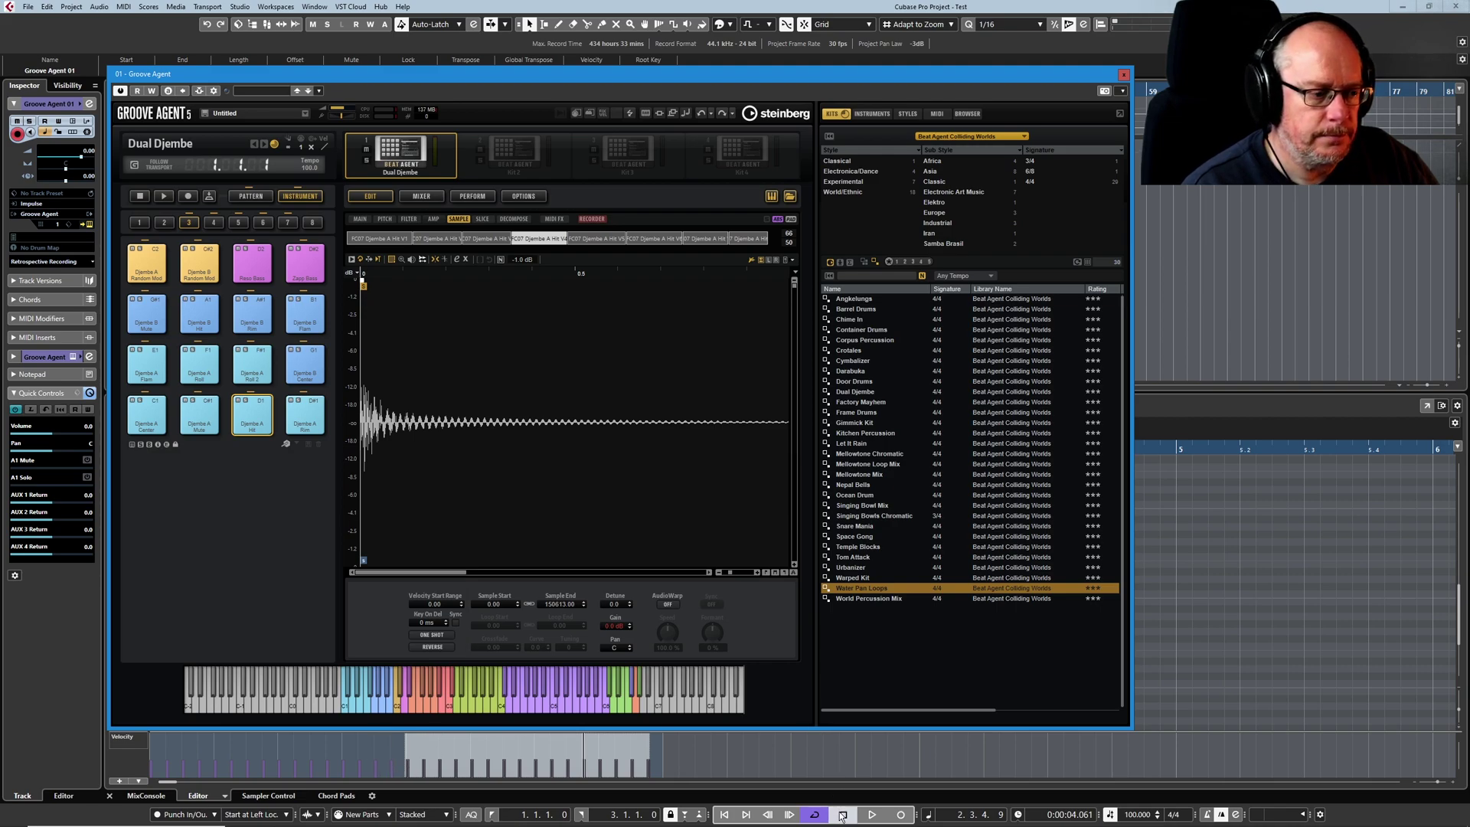
- While the djembe part plays, set the AMP page's Vel>Lev amount to 100%
key("space")
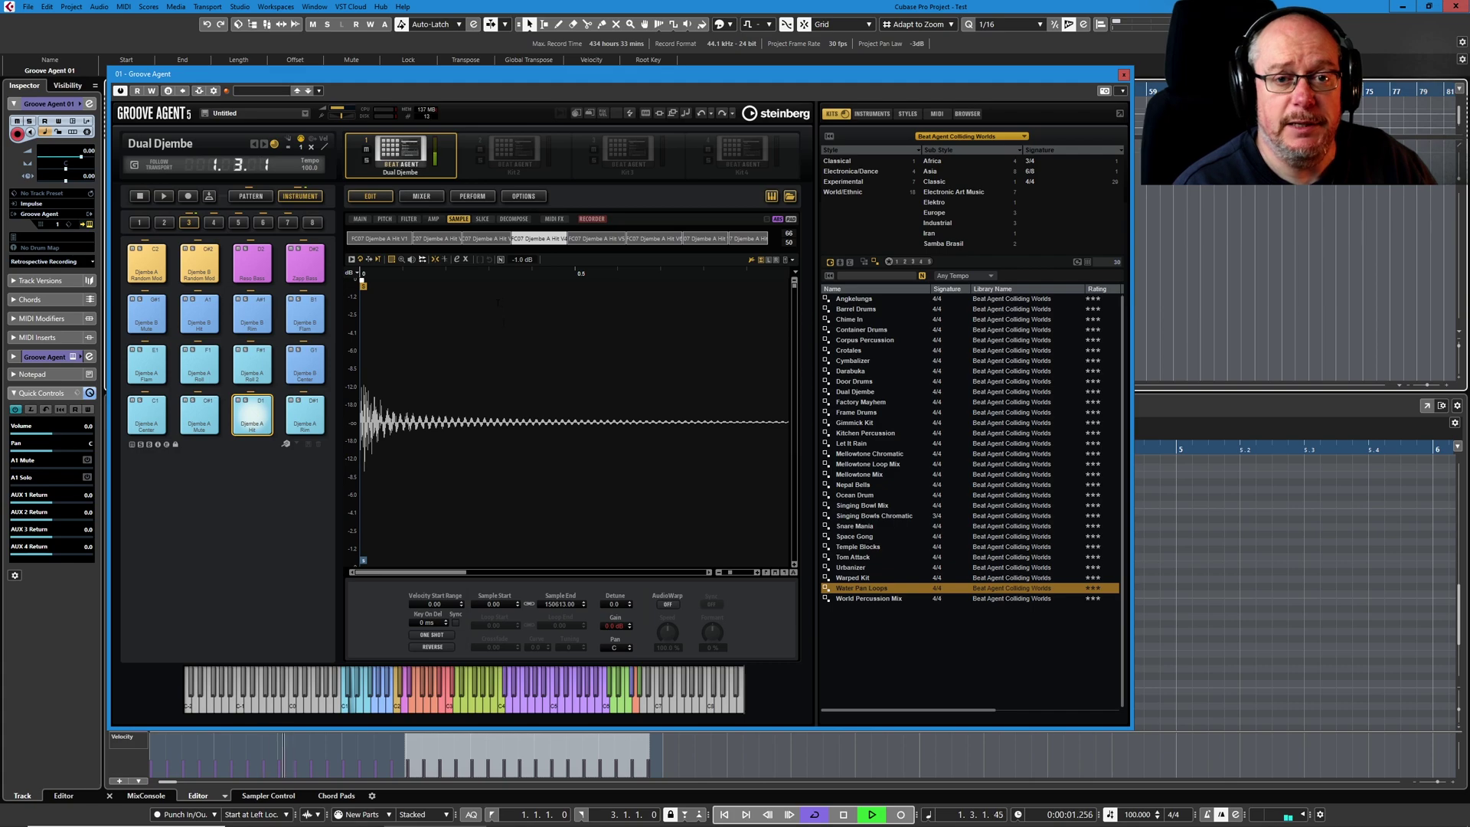
left_click(433, 220)
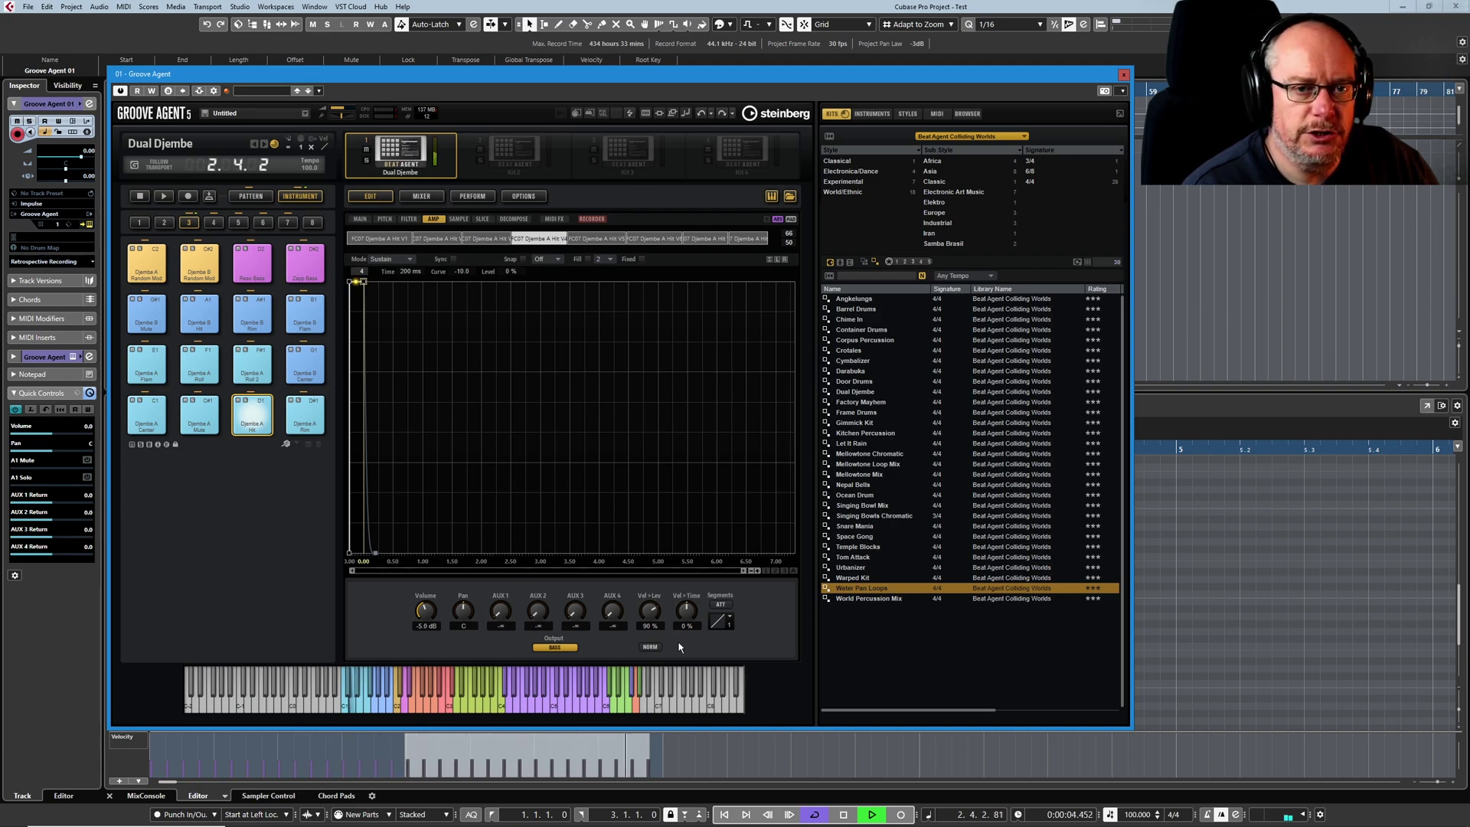
left_click(649, 625)
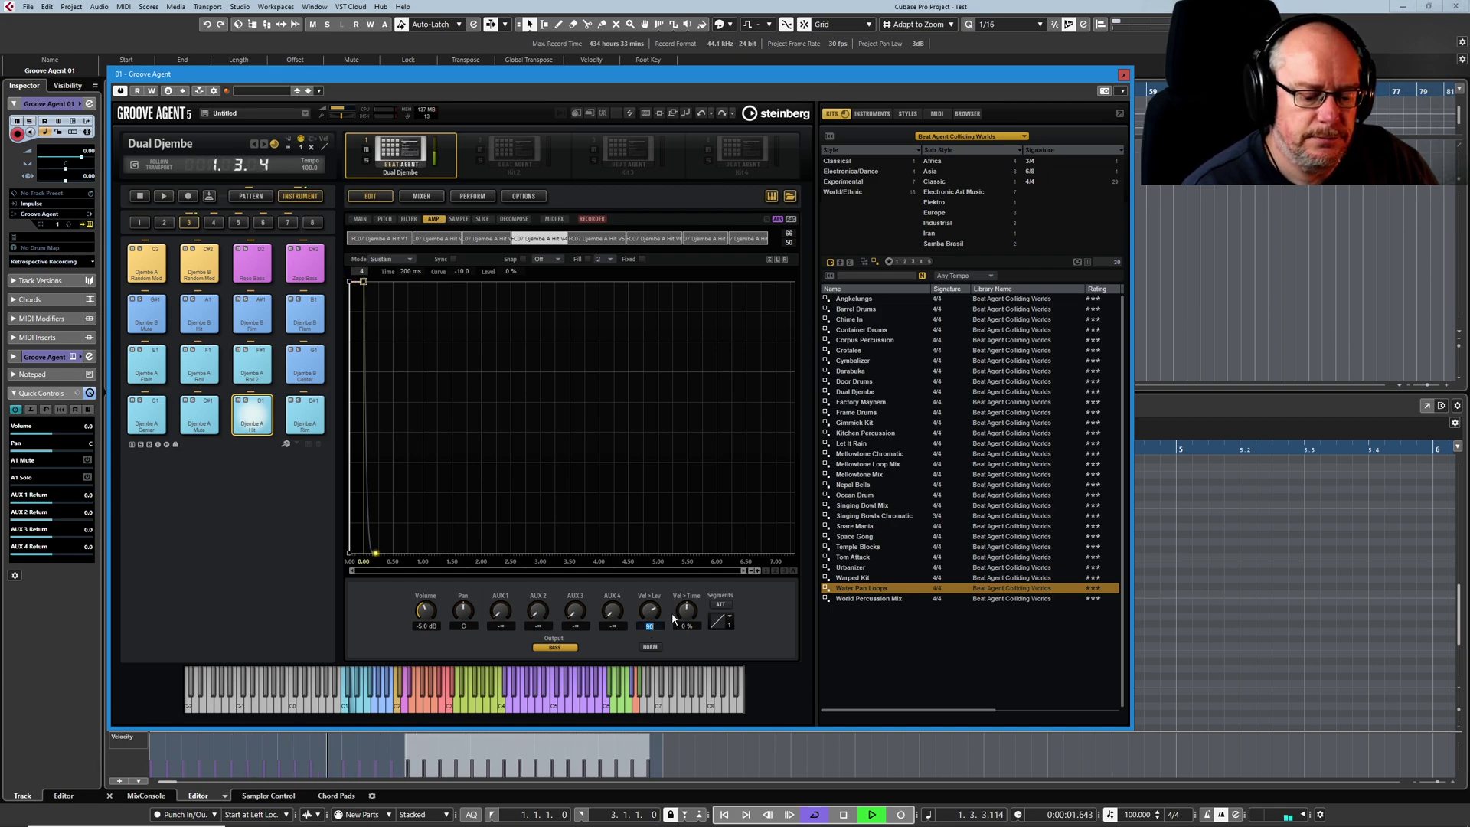
type("100")
key("Return")
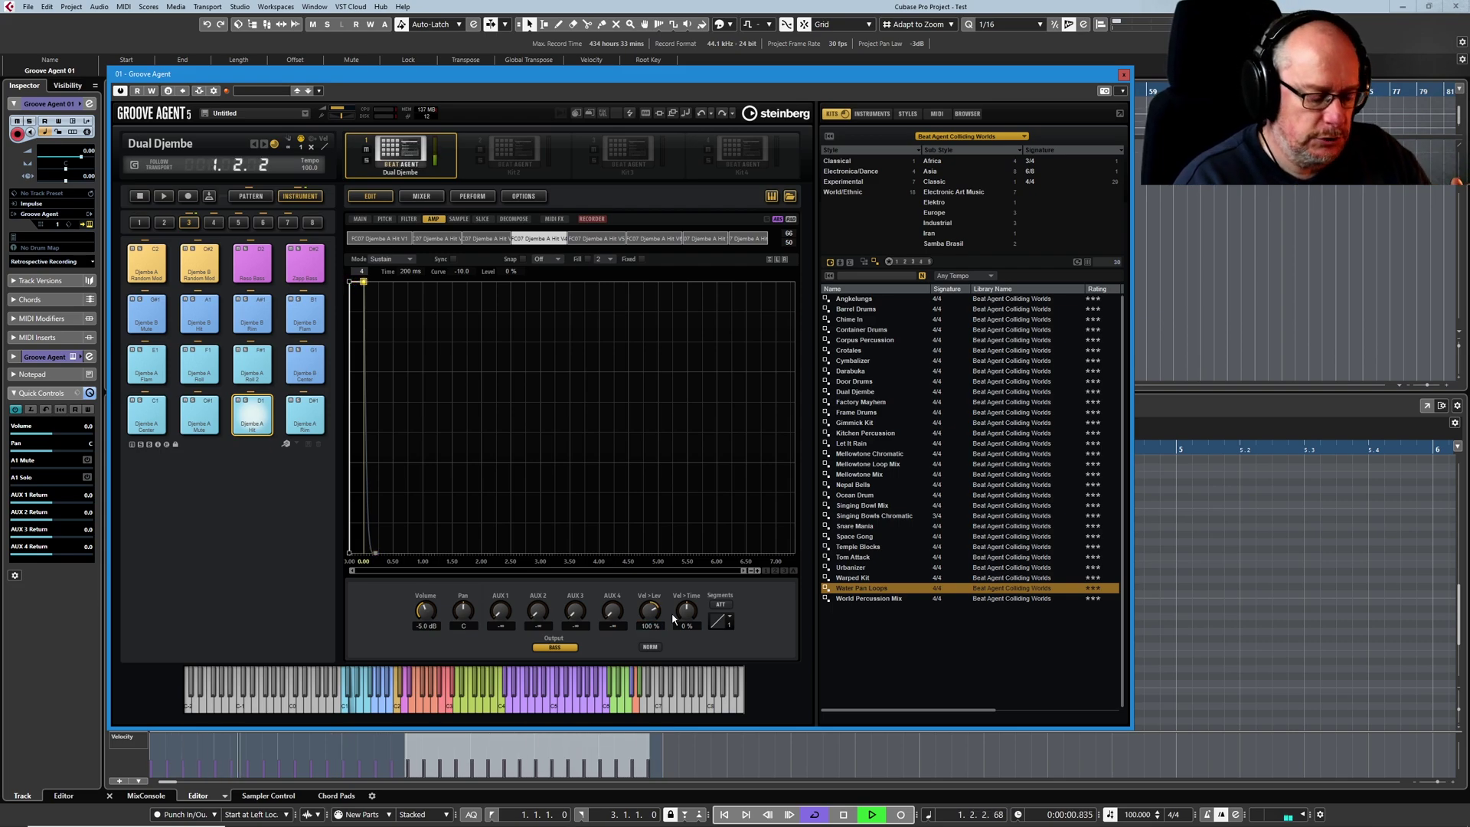
key("space")
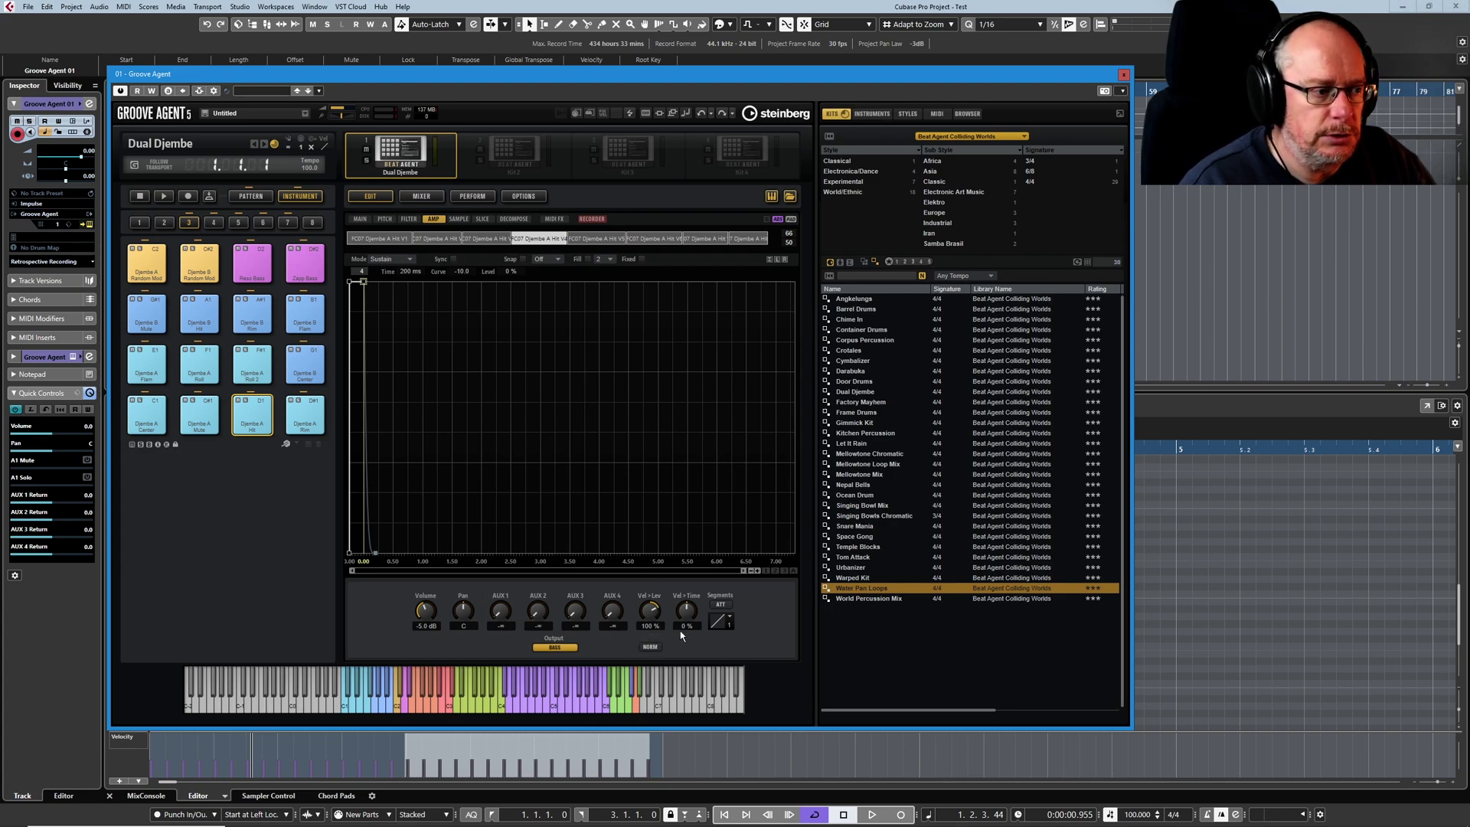
left_click(871, 815)
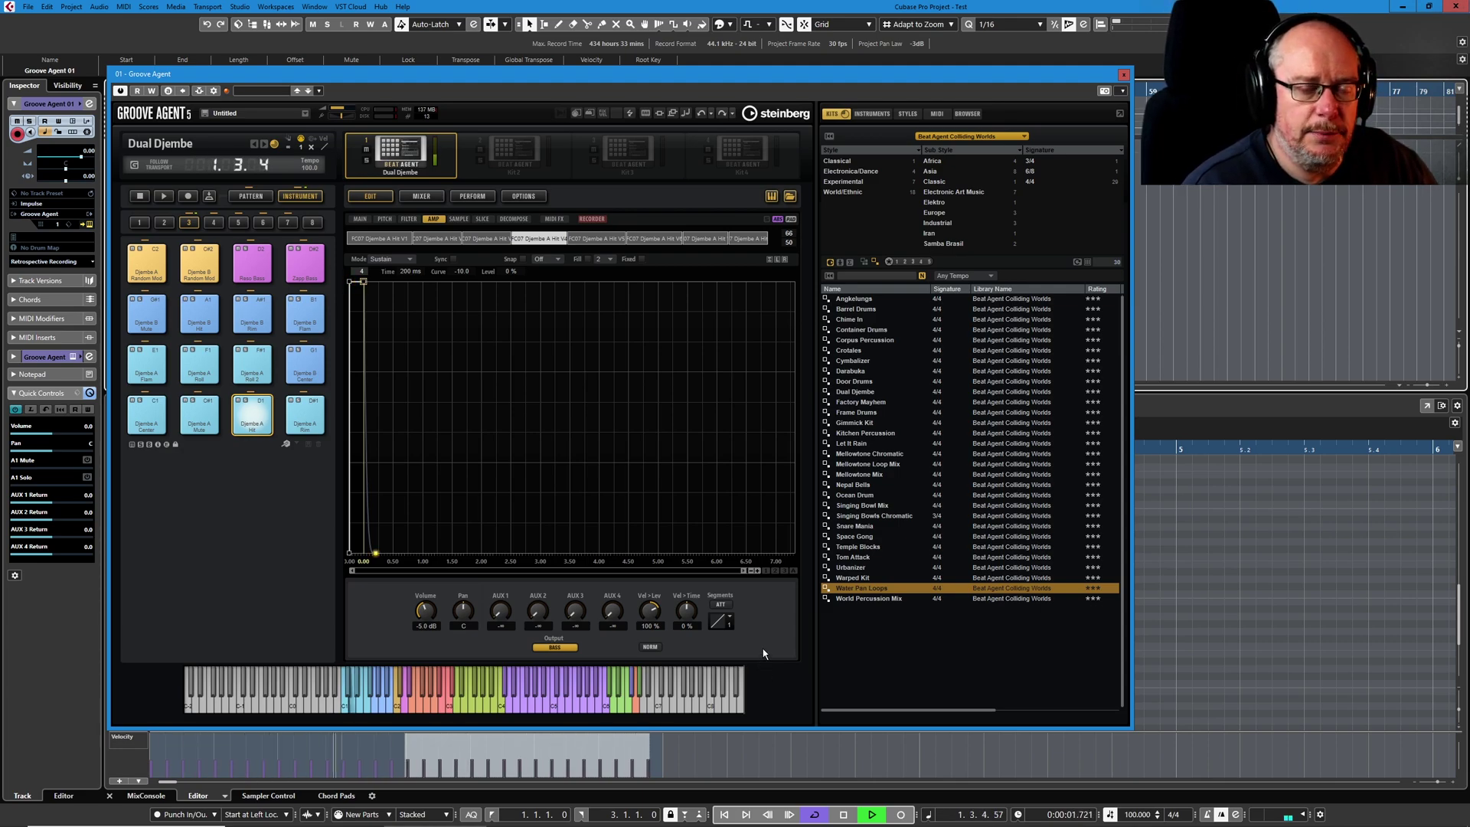
left_click(650, 647)
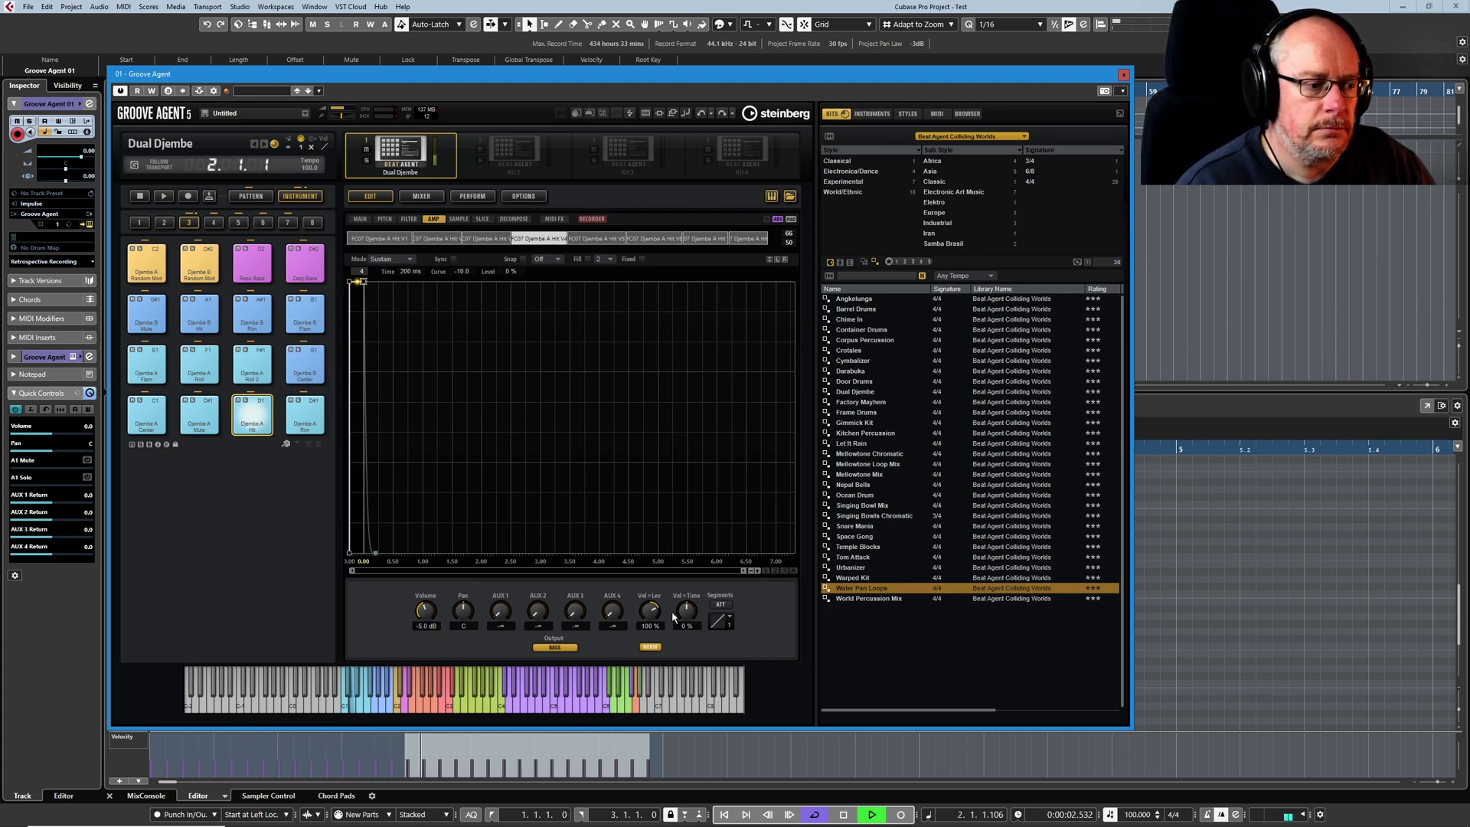
key("space")
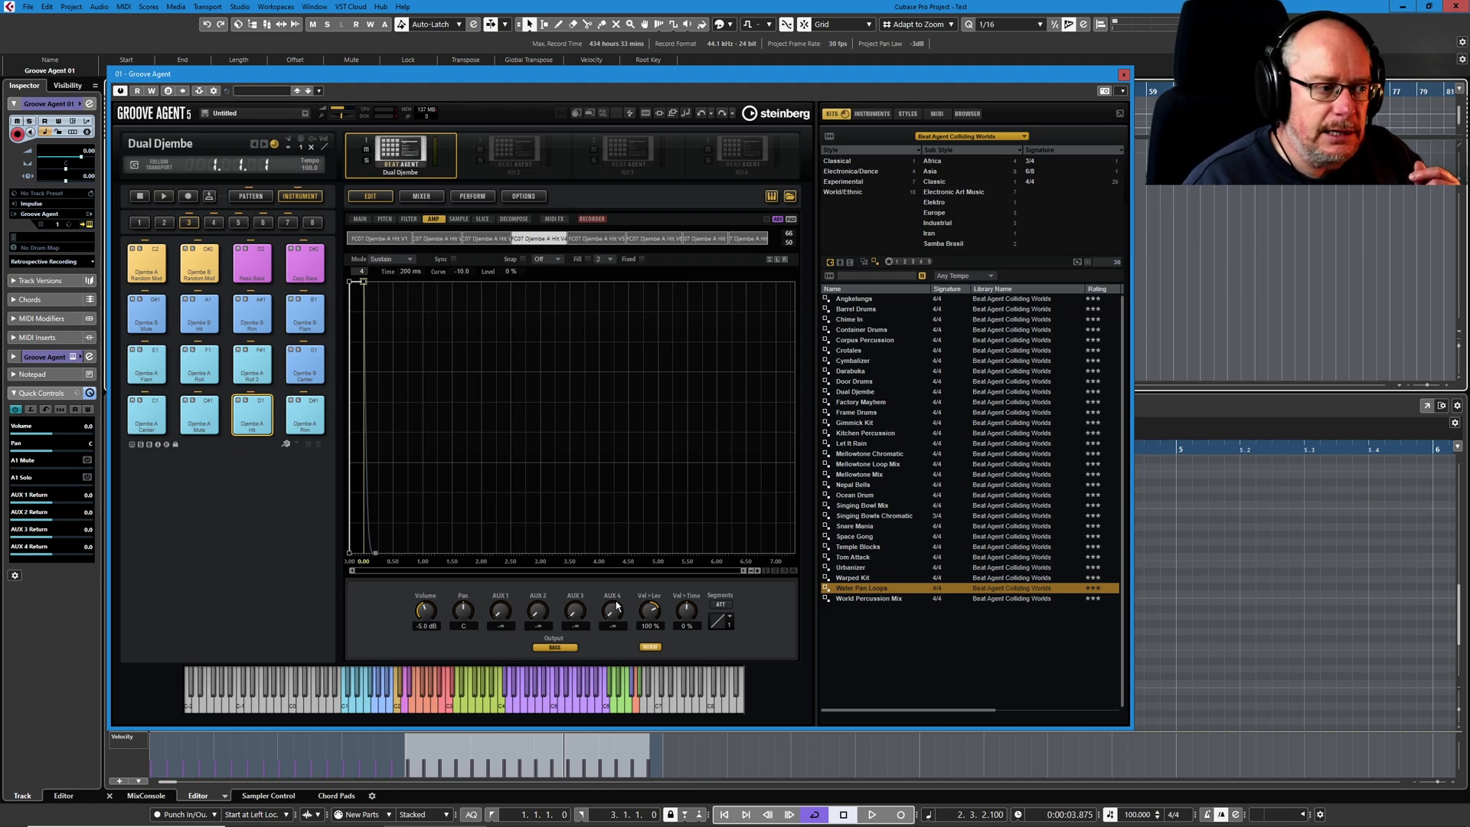
left_click(651, 647)
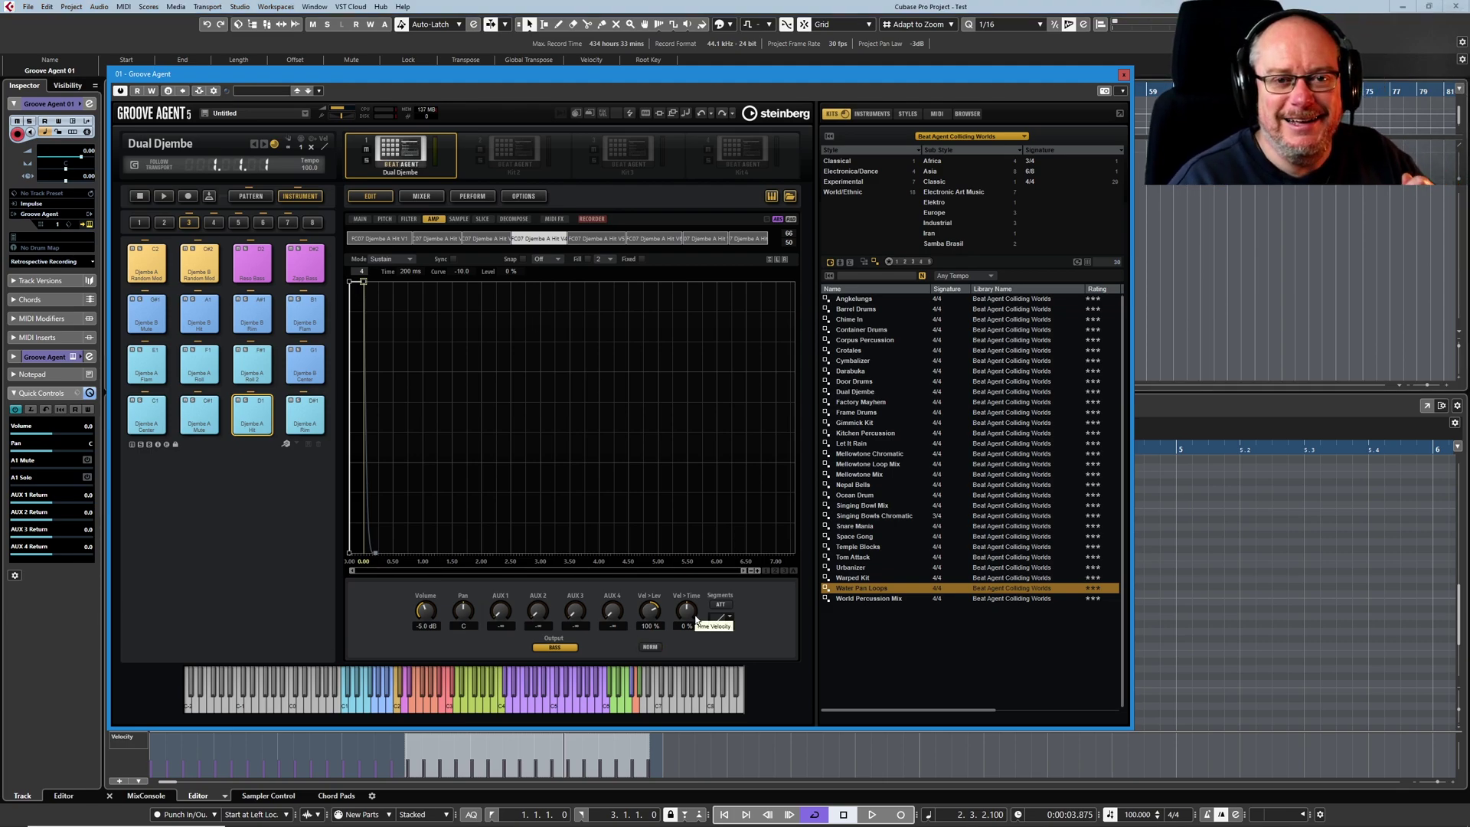